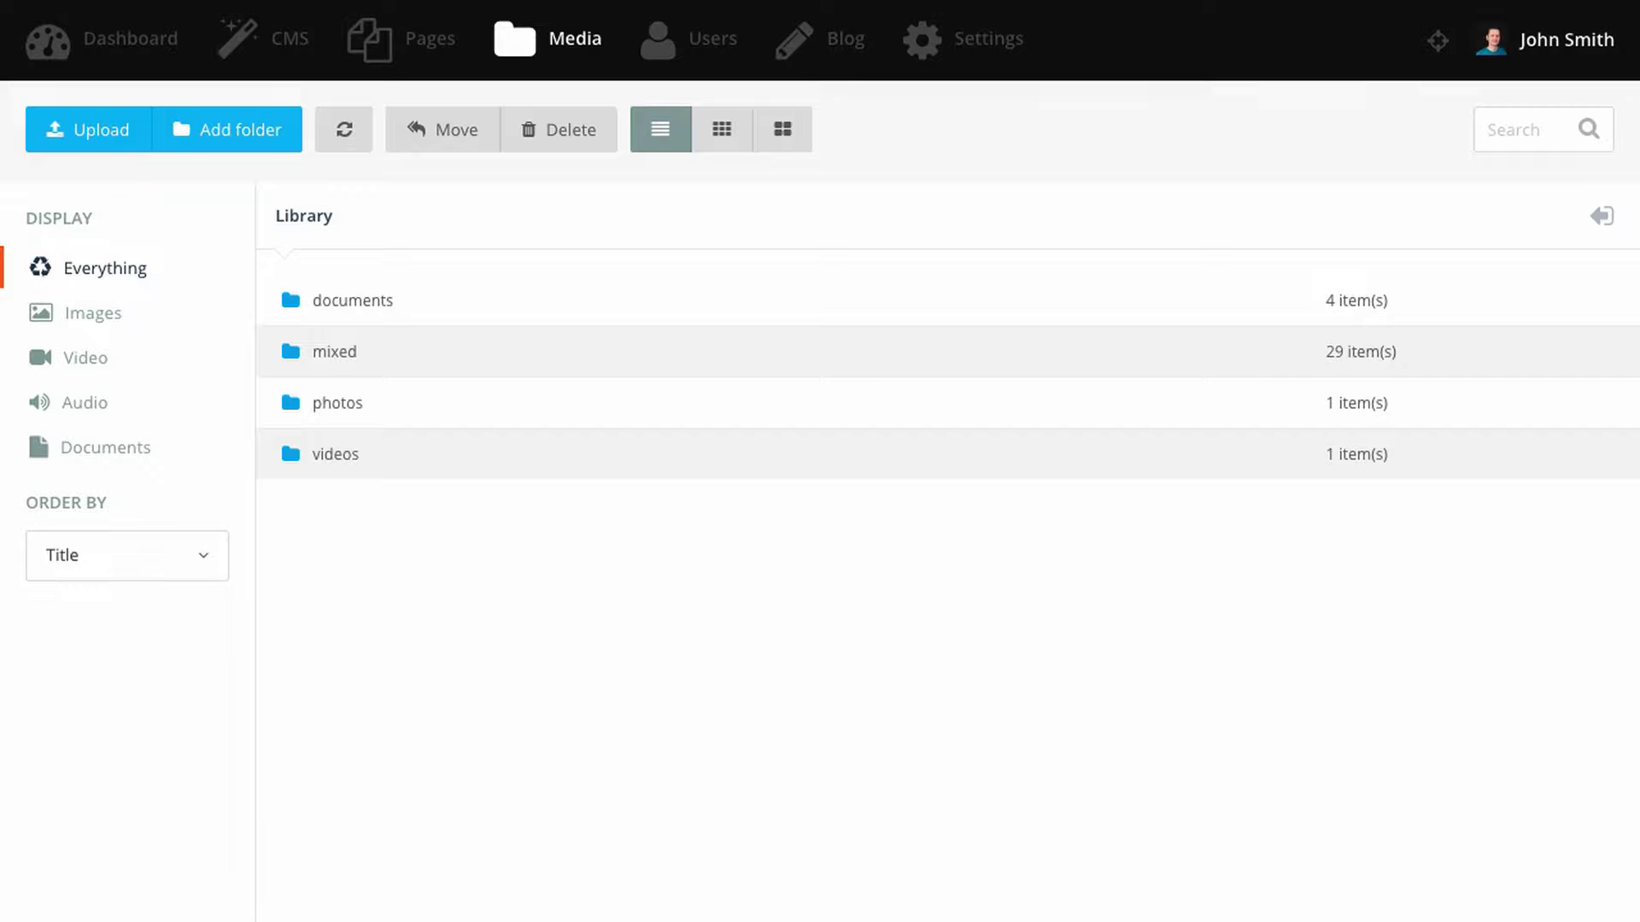
- Upload the icon images from the 64x64 folder into the library root
click(134, 152)
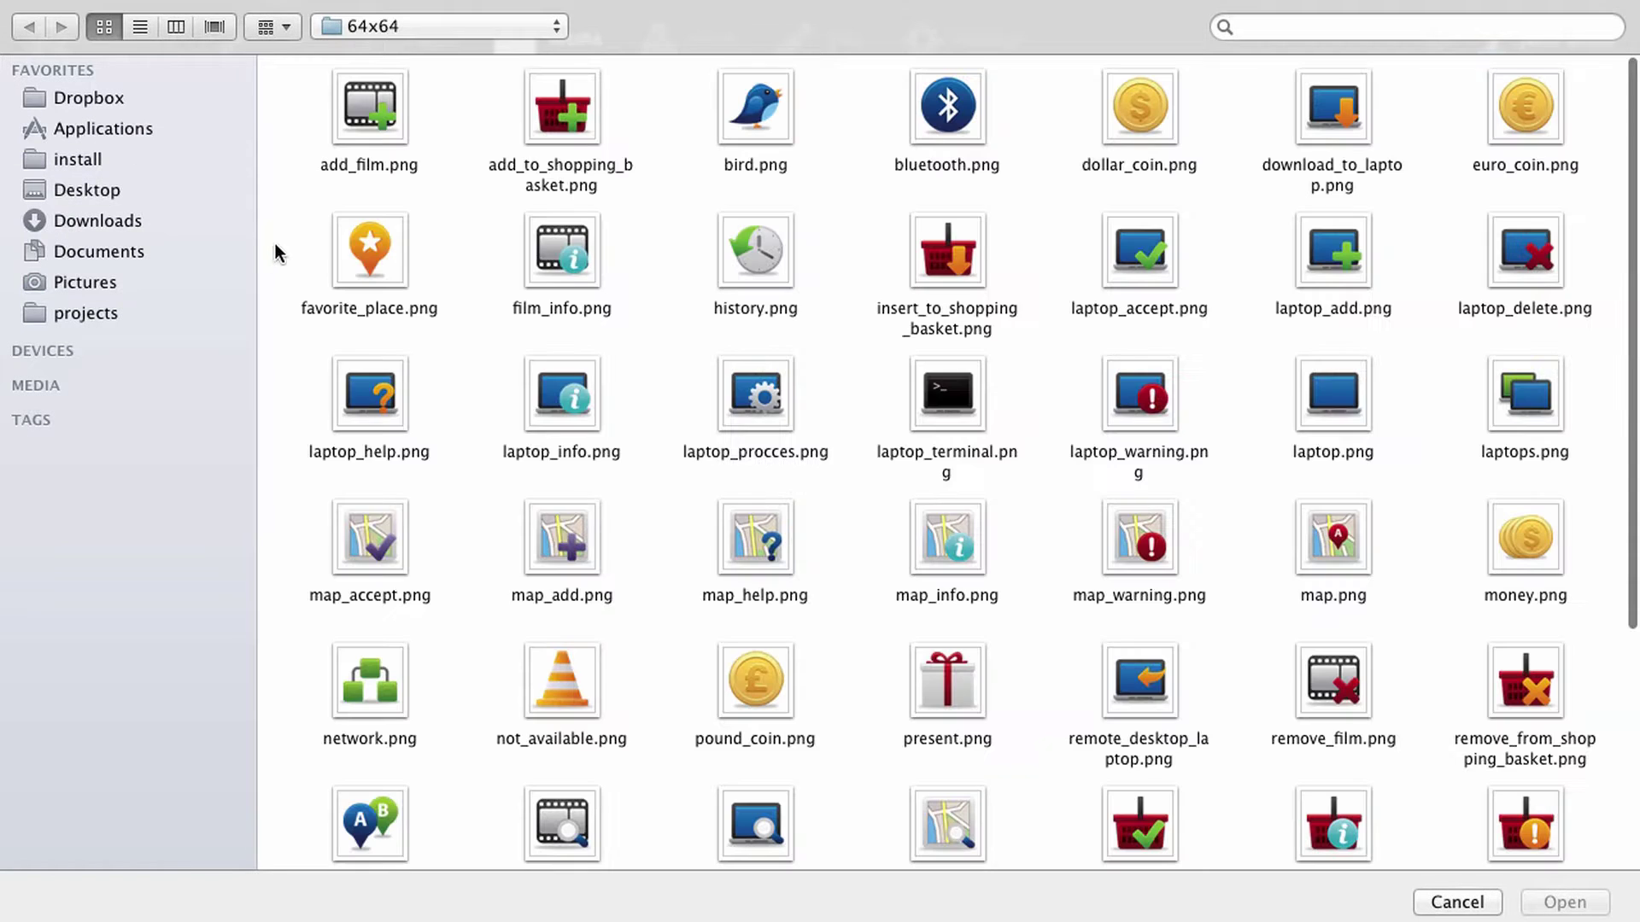
drag(283, 236, 1366, 680)
click(1550, 903)
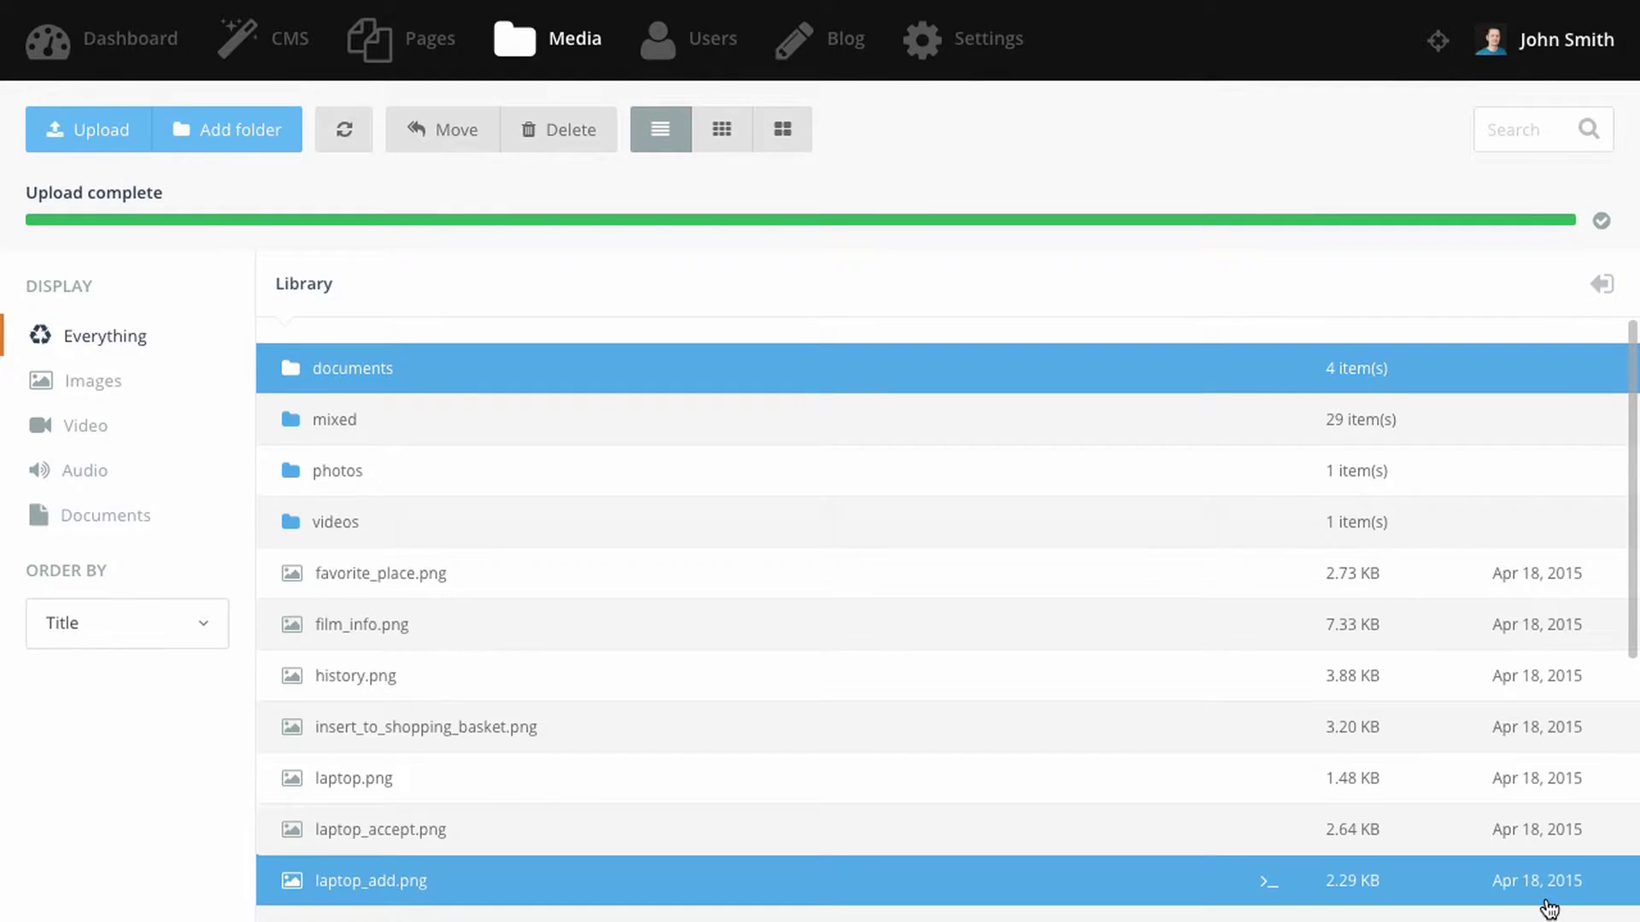
scroll(837, 797, down, 1)
- Practise multi-selecting list rows from favorite_place through laptop_terminal and laptop_info
drag(493, 534, 858, 837)
scroll(854, 835, down, 4)
ctrl+click(853, 835)
scroll(841, 820, down, 1)
click(834, 802)
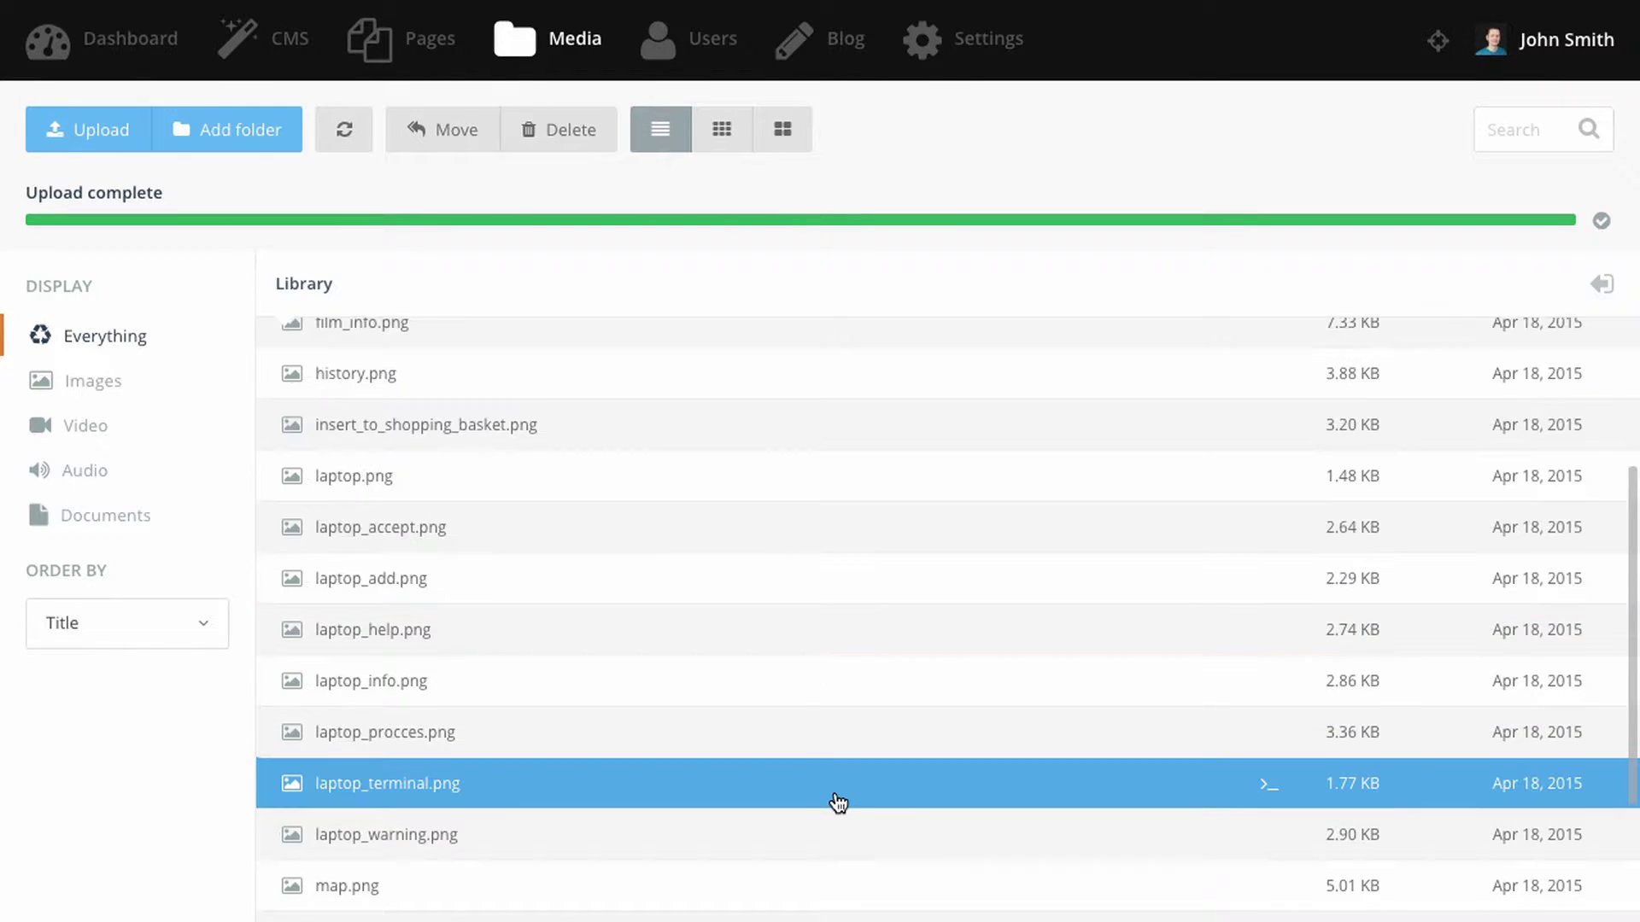
ctrl+click(841, 683)
drag(683, 914, 802, 348)
scroll(802, 348, up, 3)
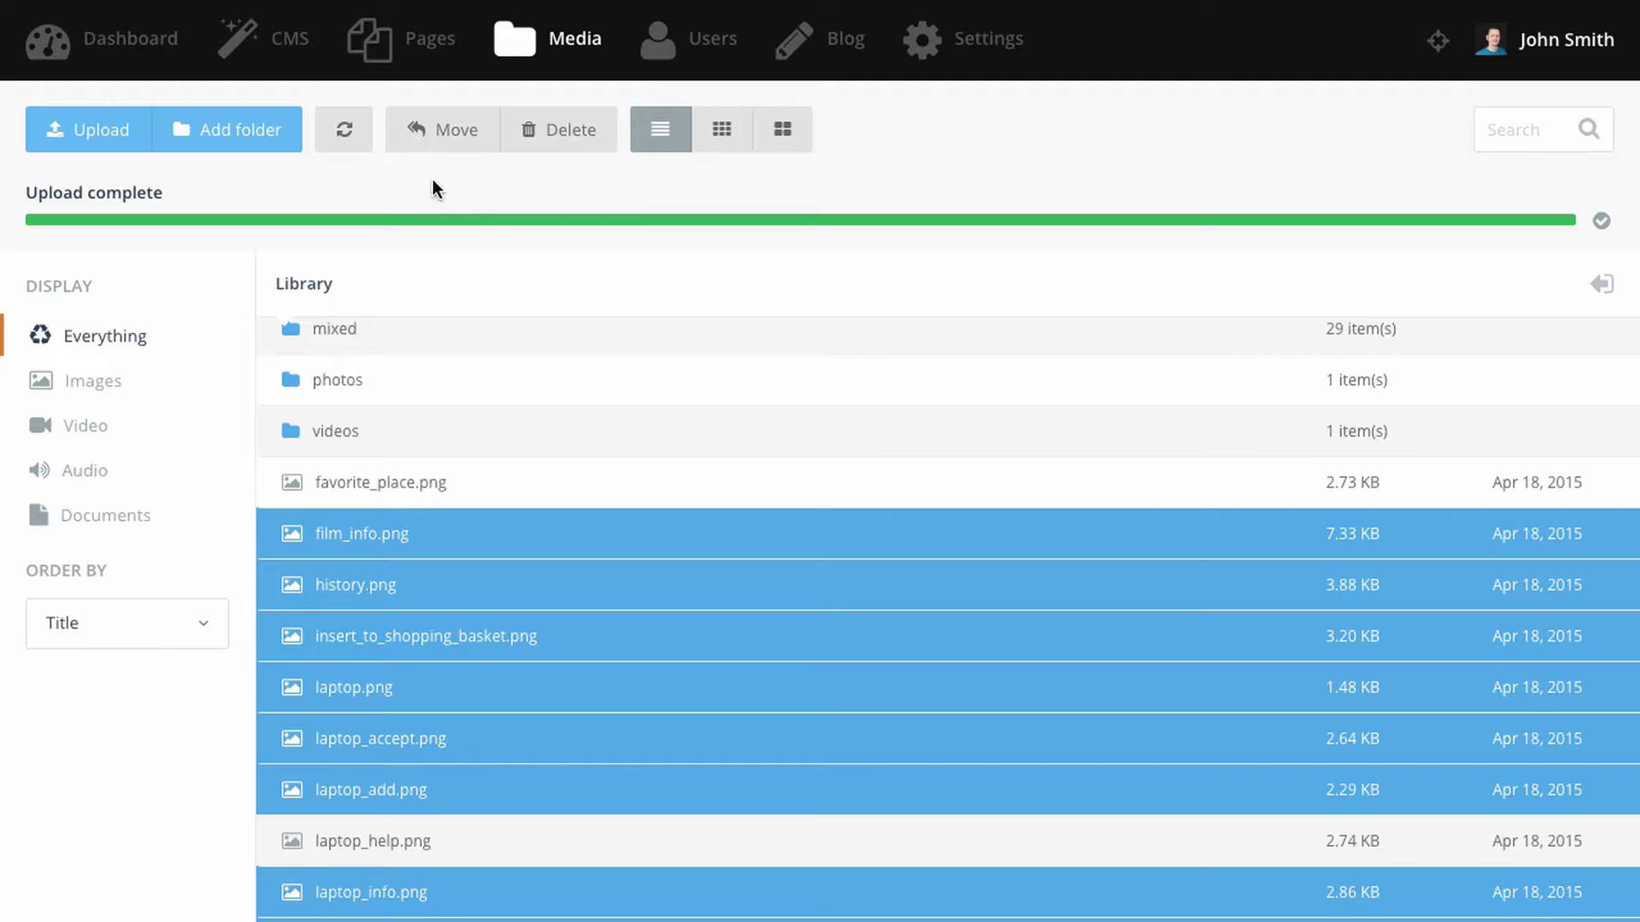
- Reload the library and open the mixed folder as a tile grid
click(352, 134)
click(374, 365)
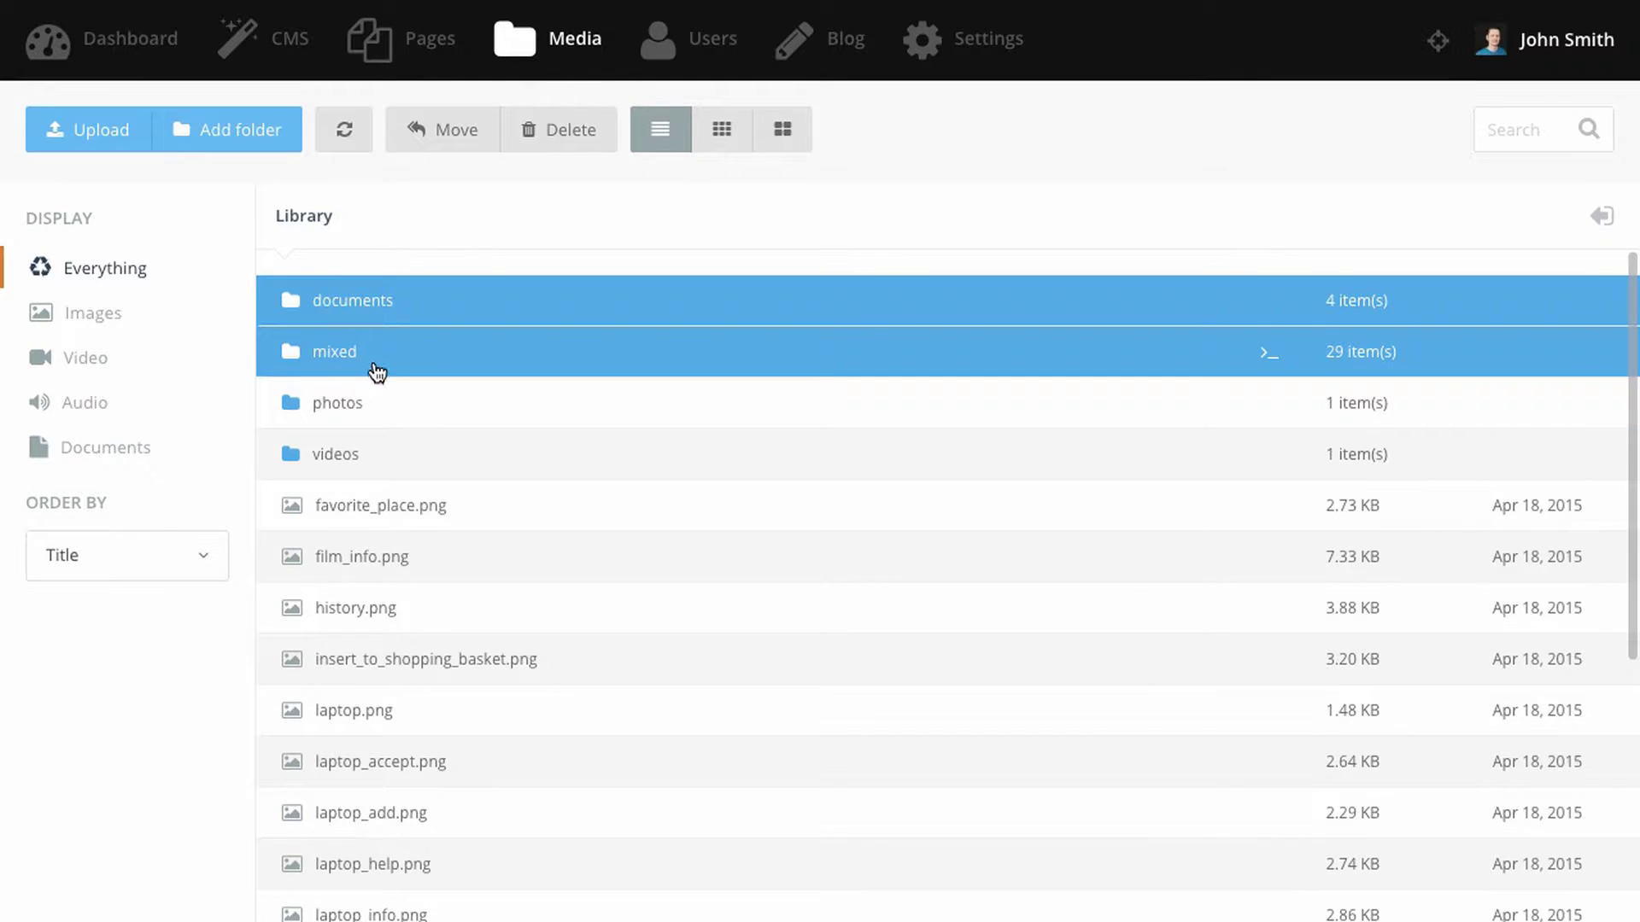
double_click(372, 362)
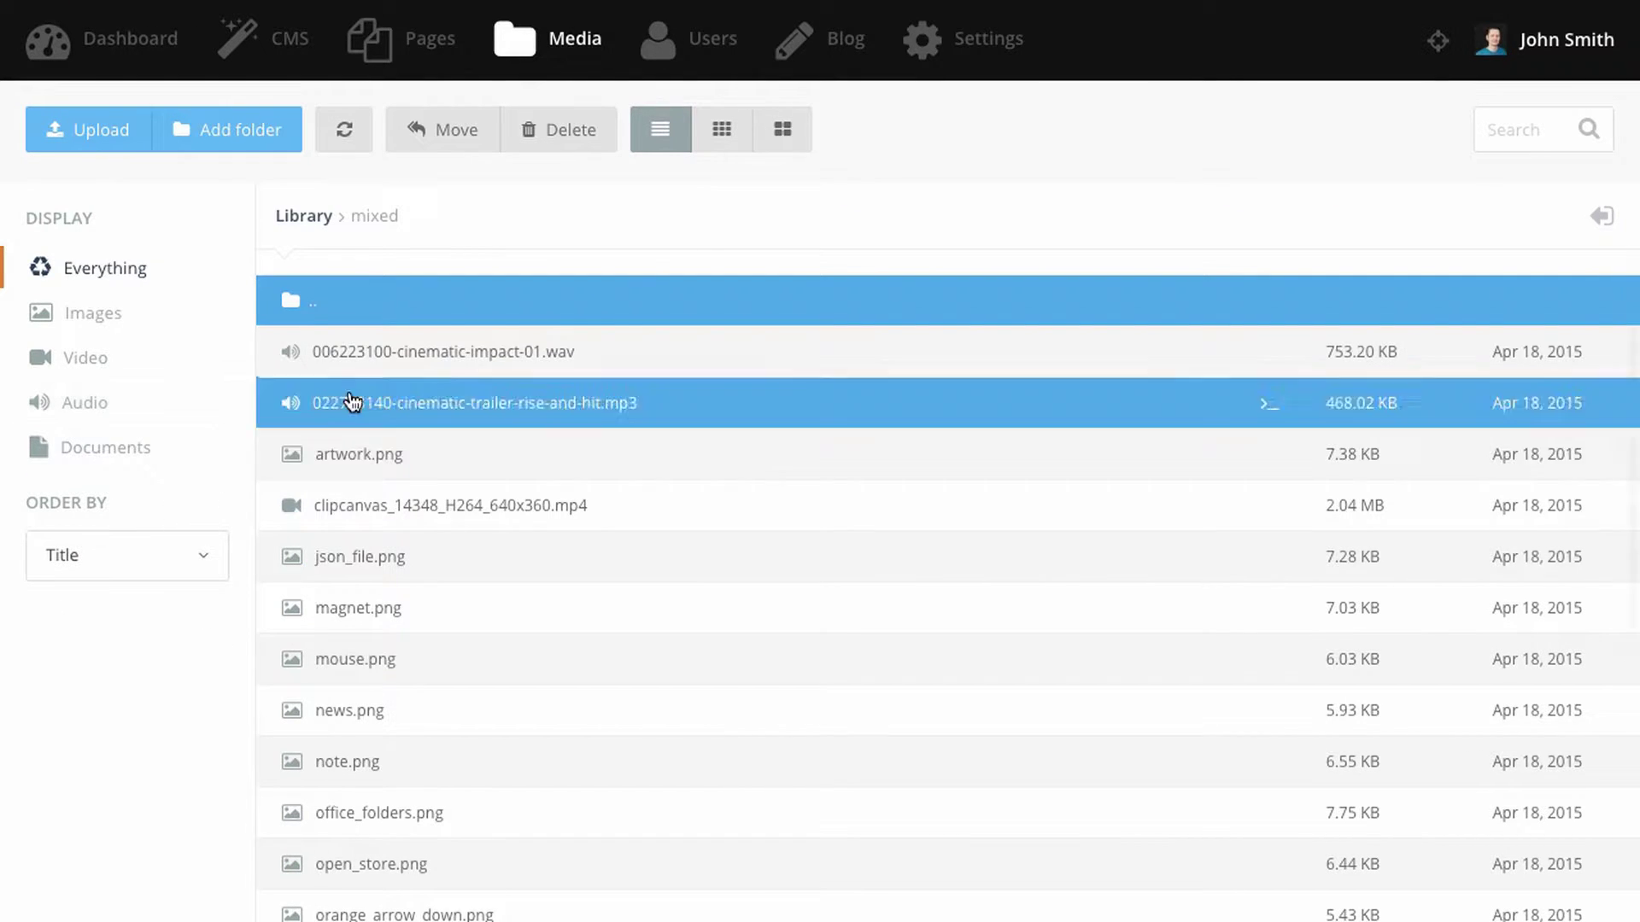
click(720, 129)
- Sort the files by size, then by last modified date
click(176, 567)
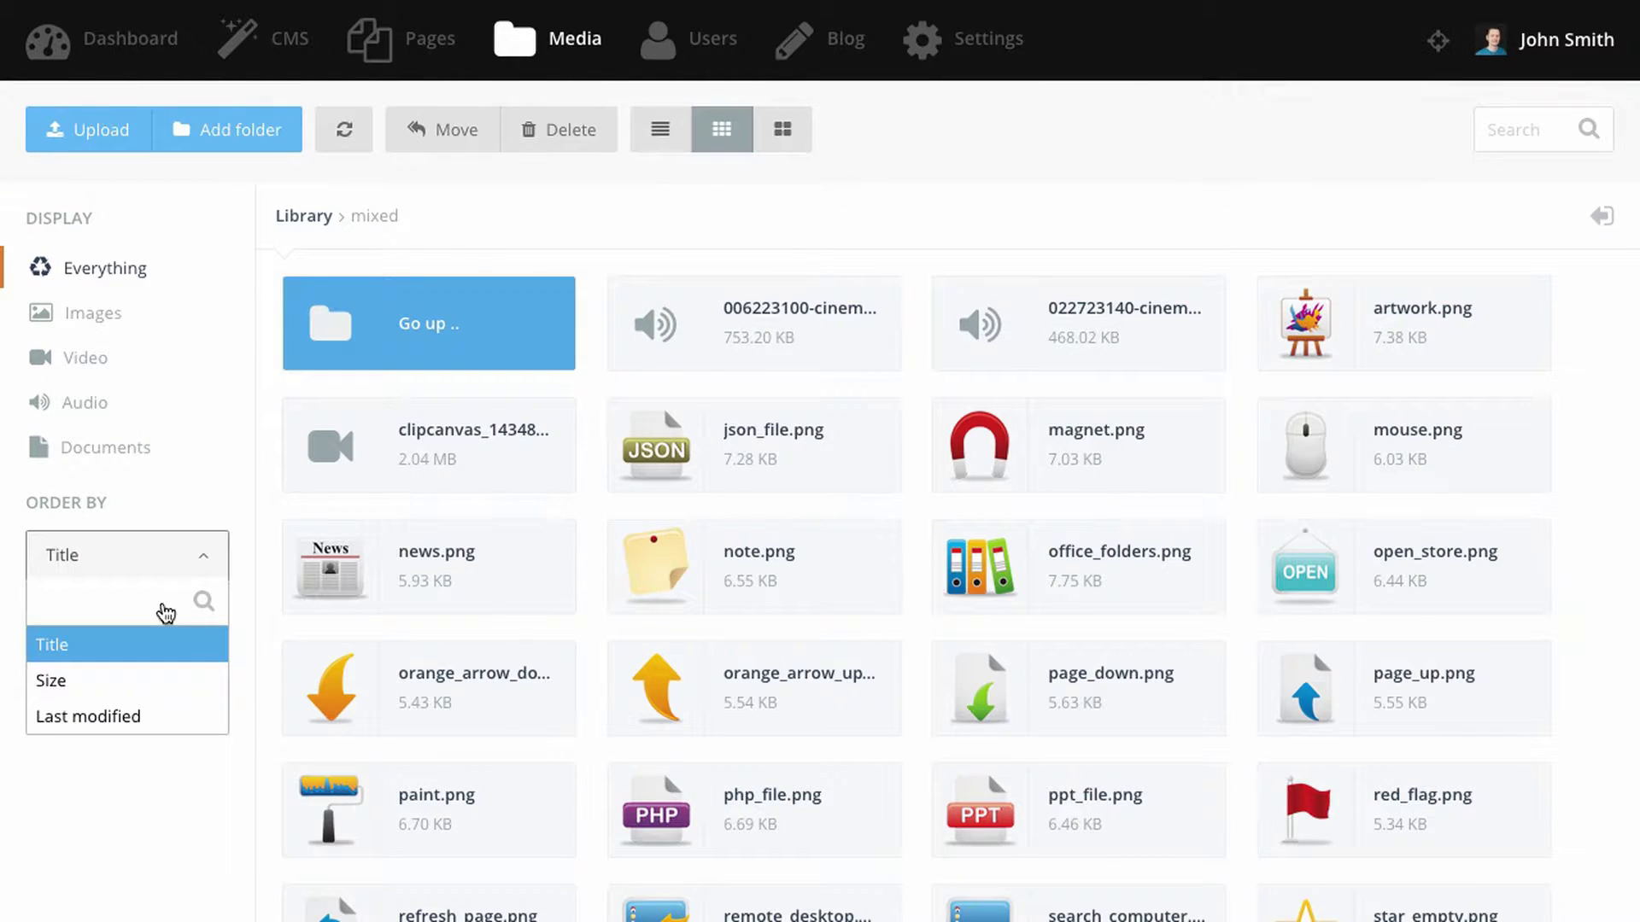
click(135, 680)
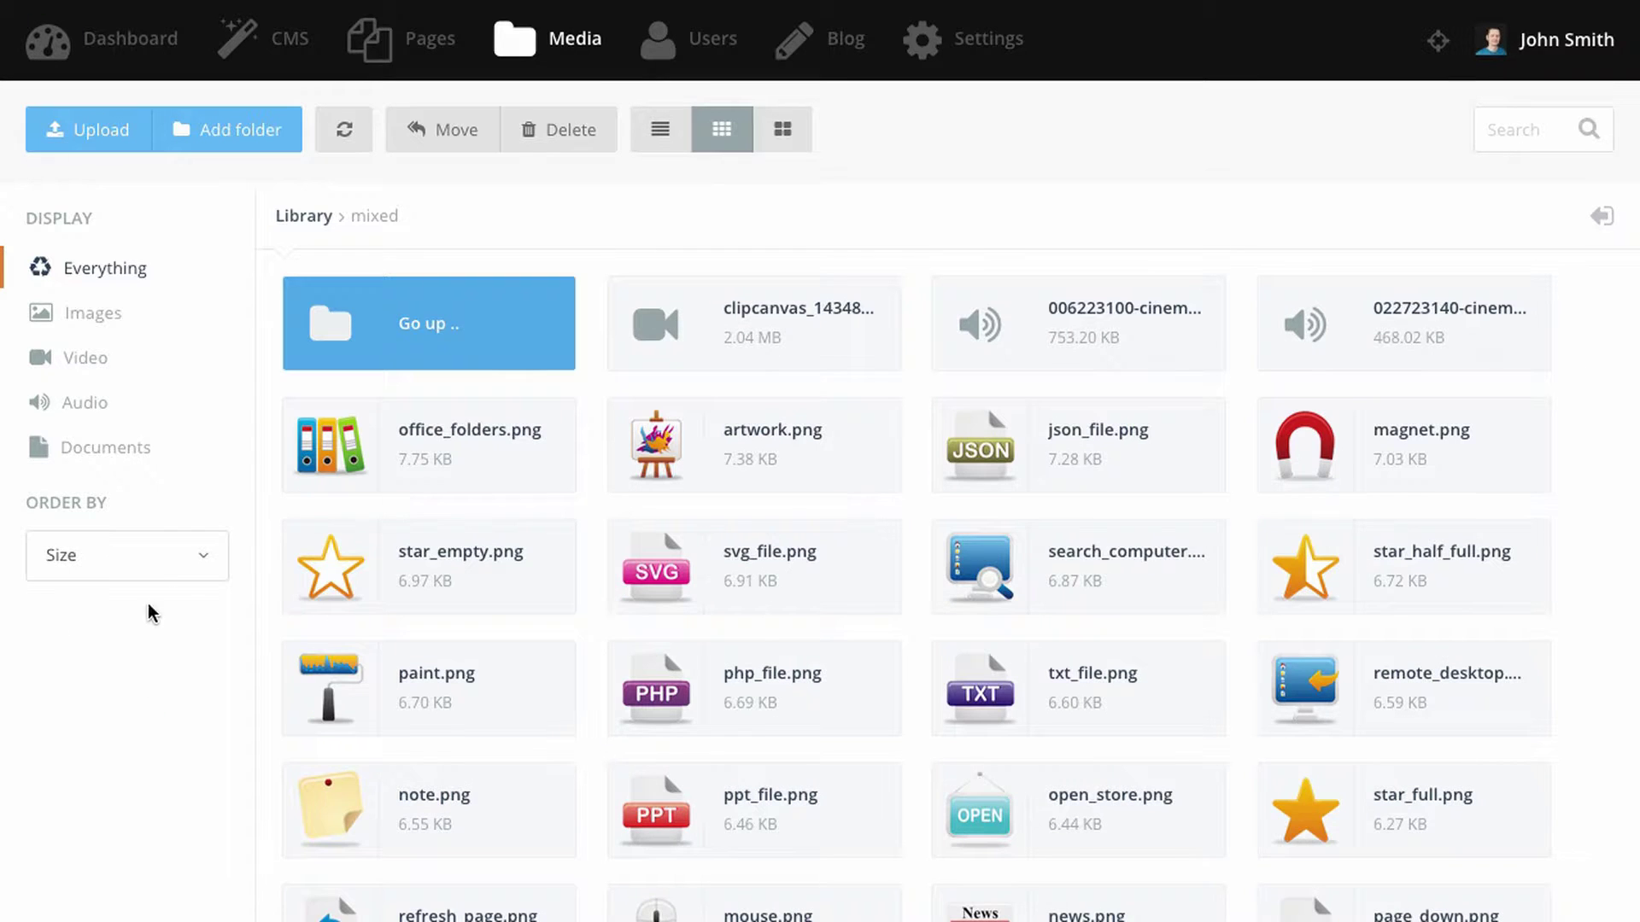
click(159, 570)
click(138, 716)
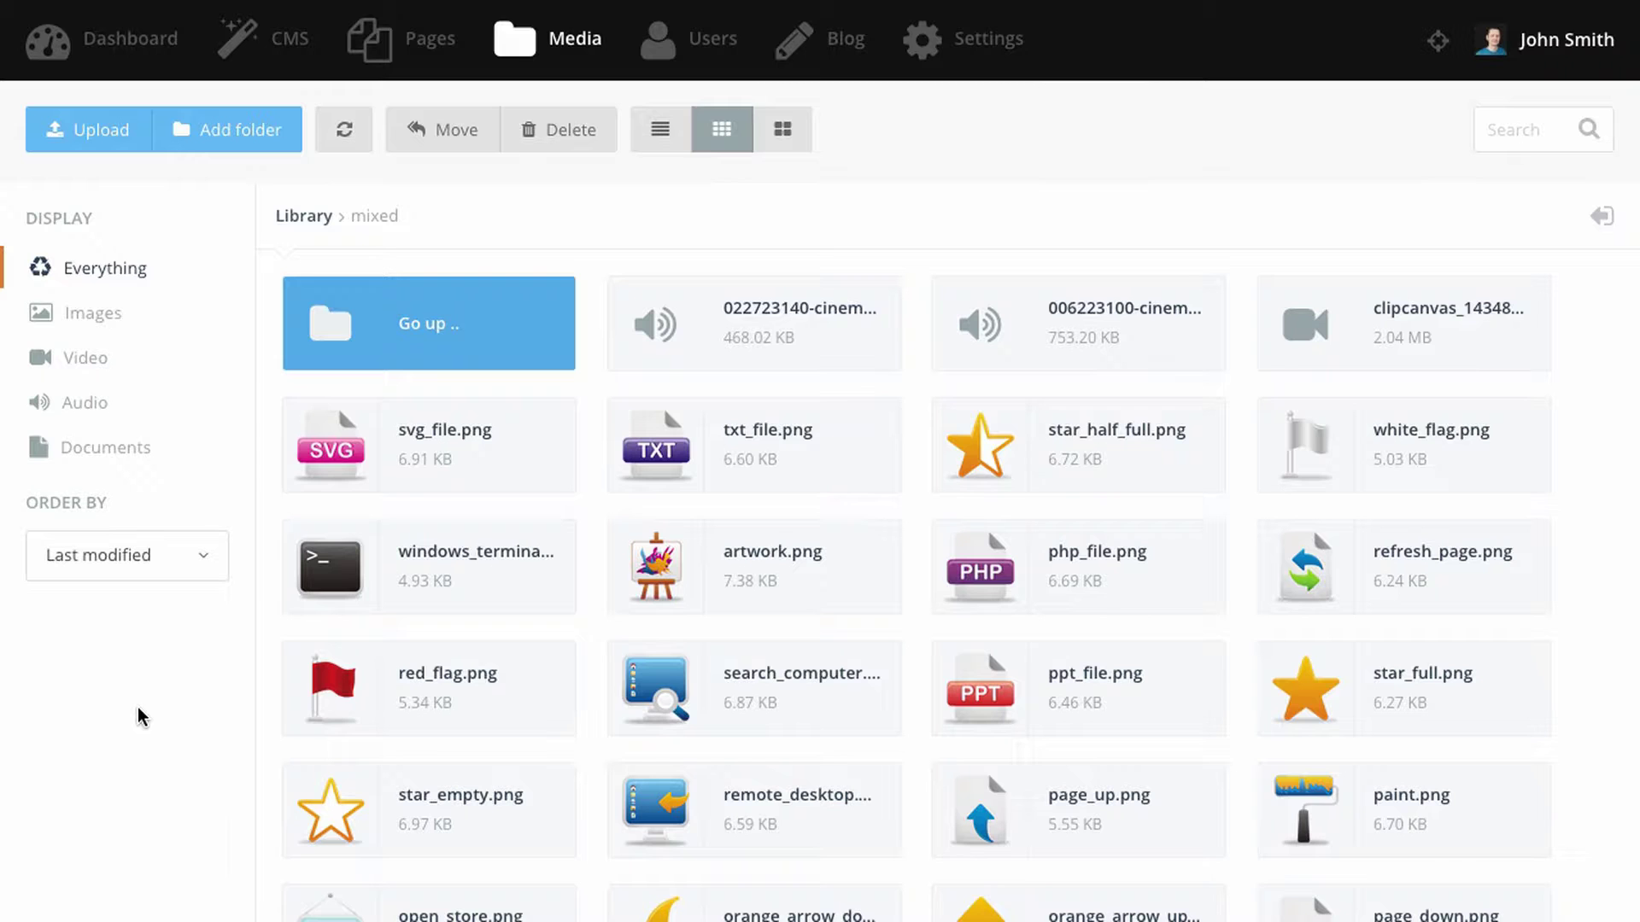
- Filter to images, video and audio in turn, return to Everything, and select txt_file.png
click(135, 313)
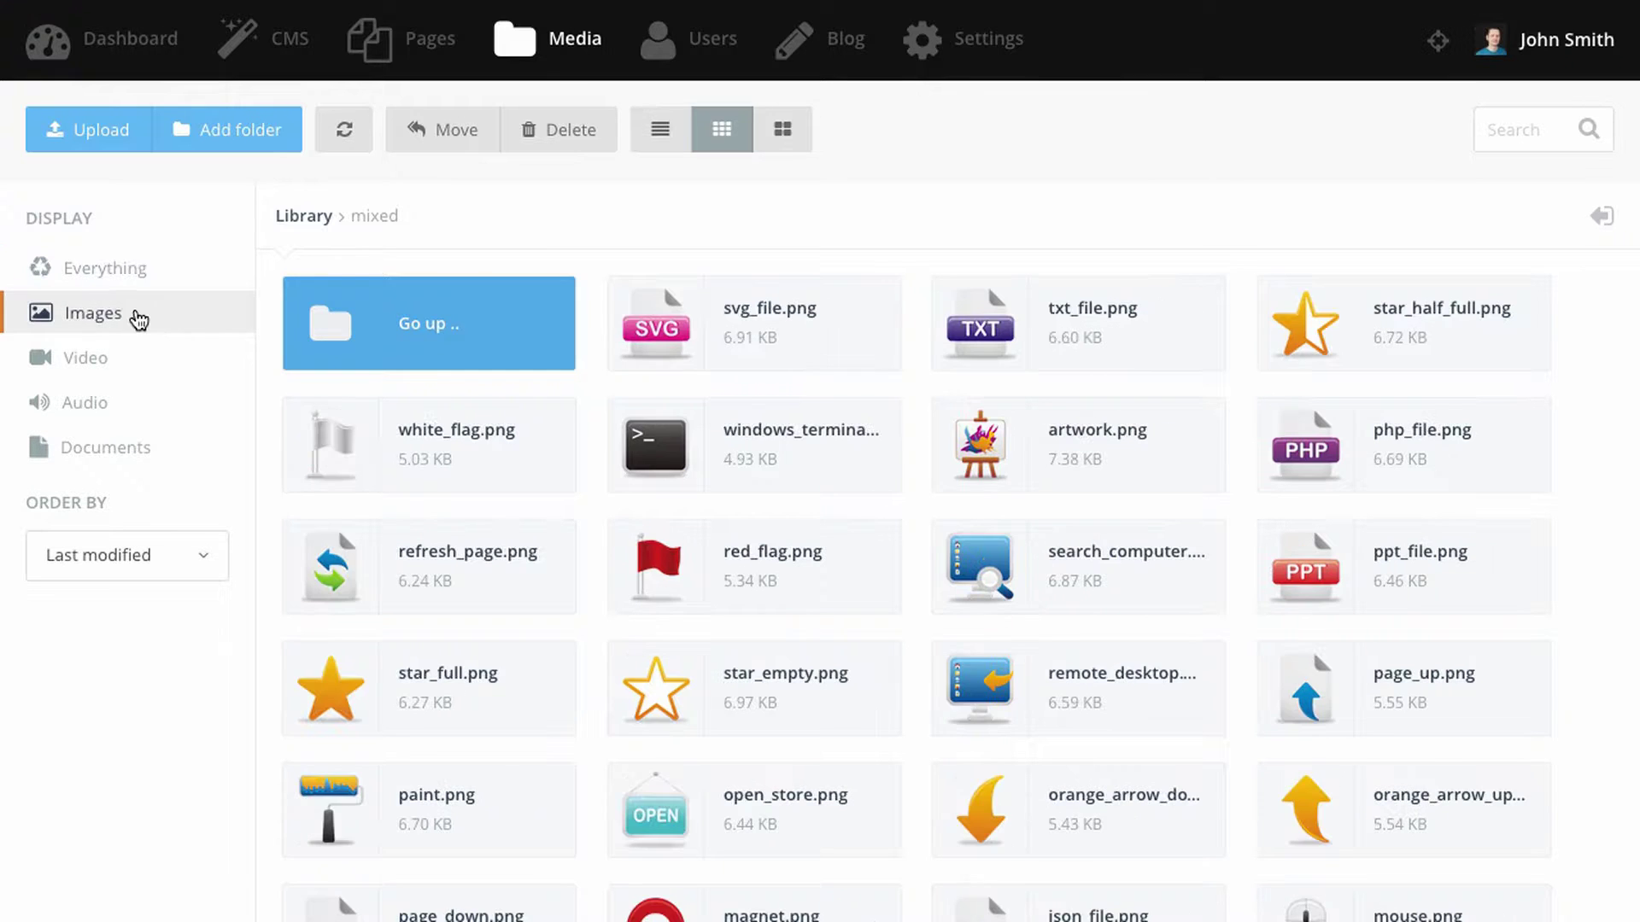
click(131, 355)
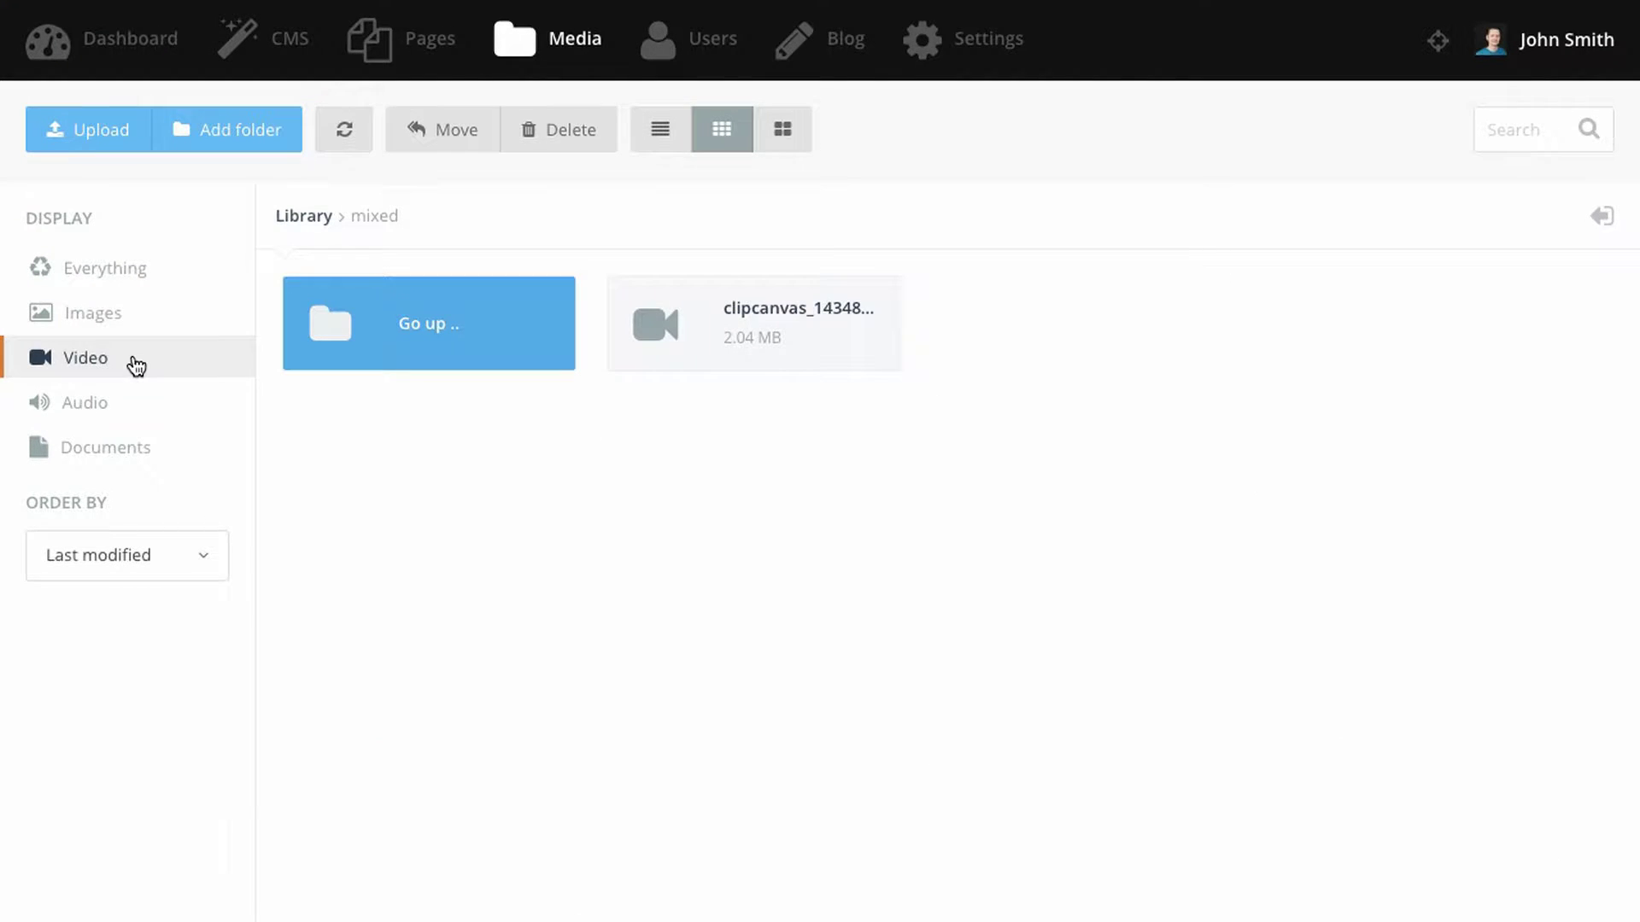
click(124, 401)
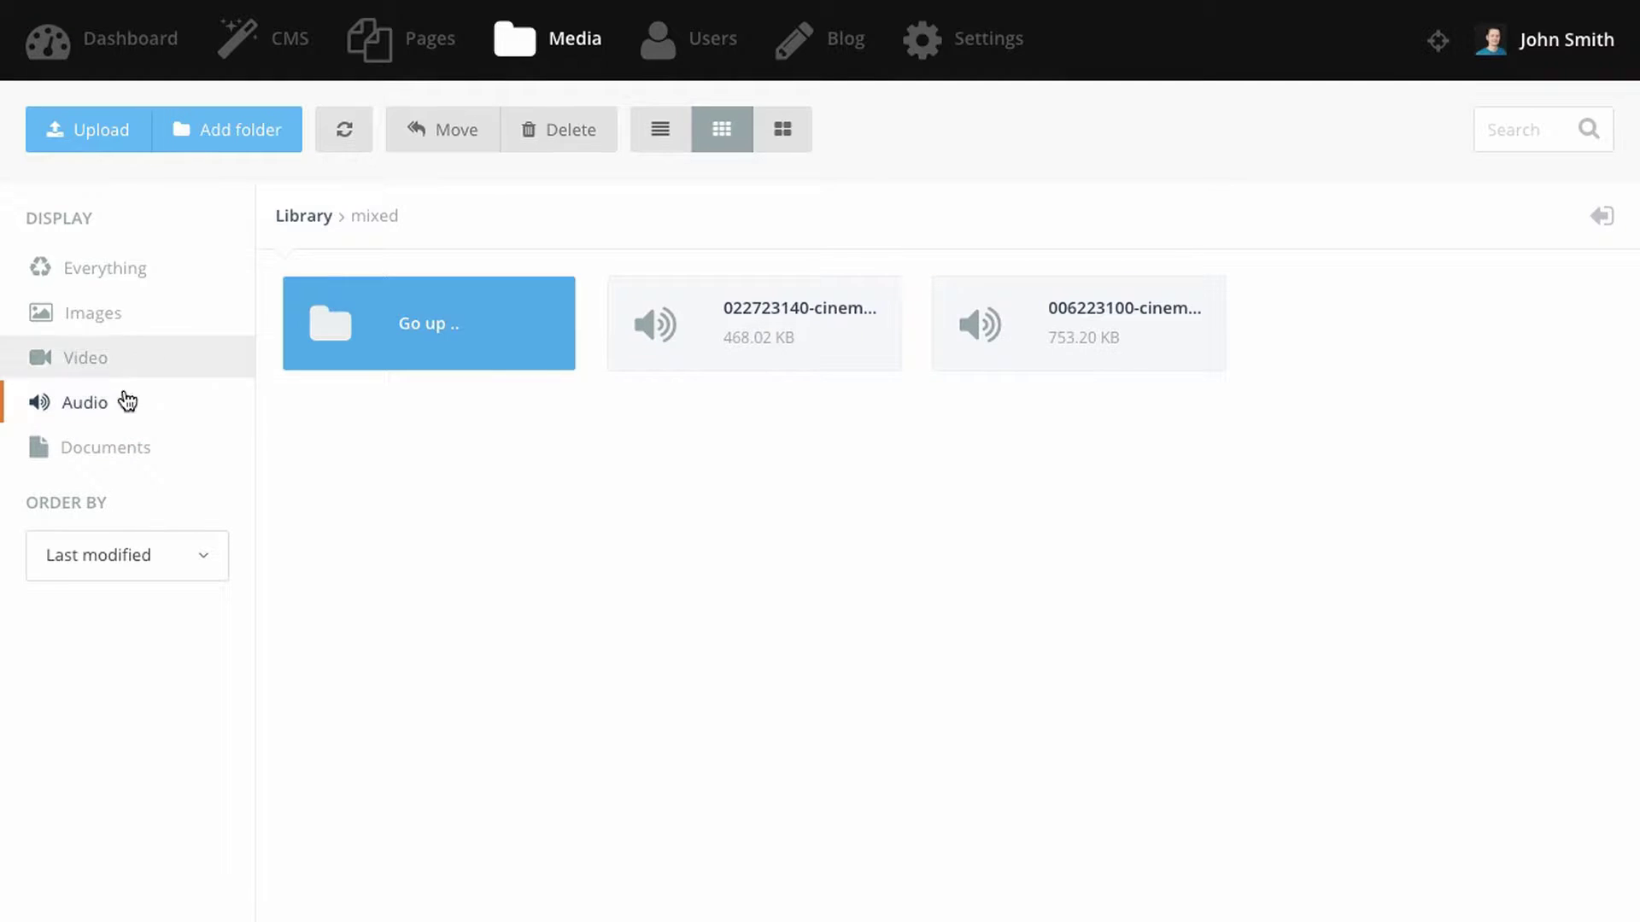
click(136, 282)
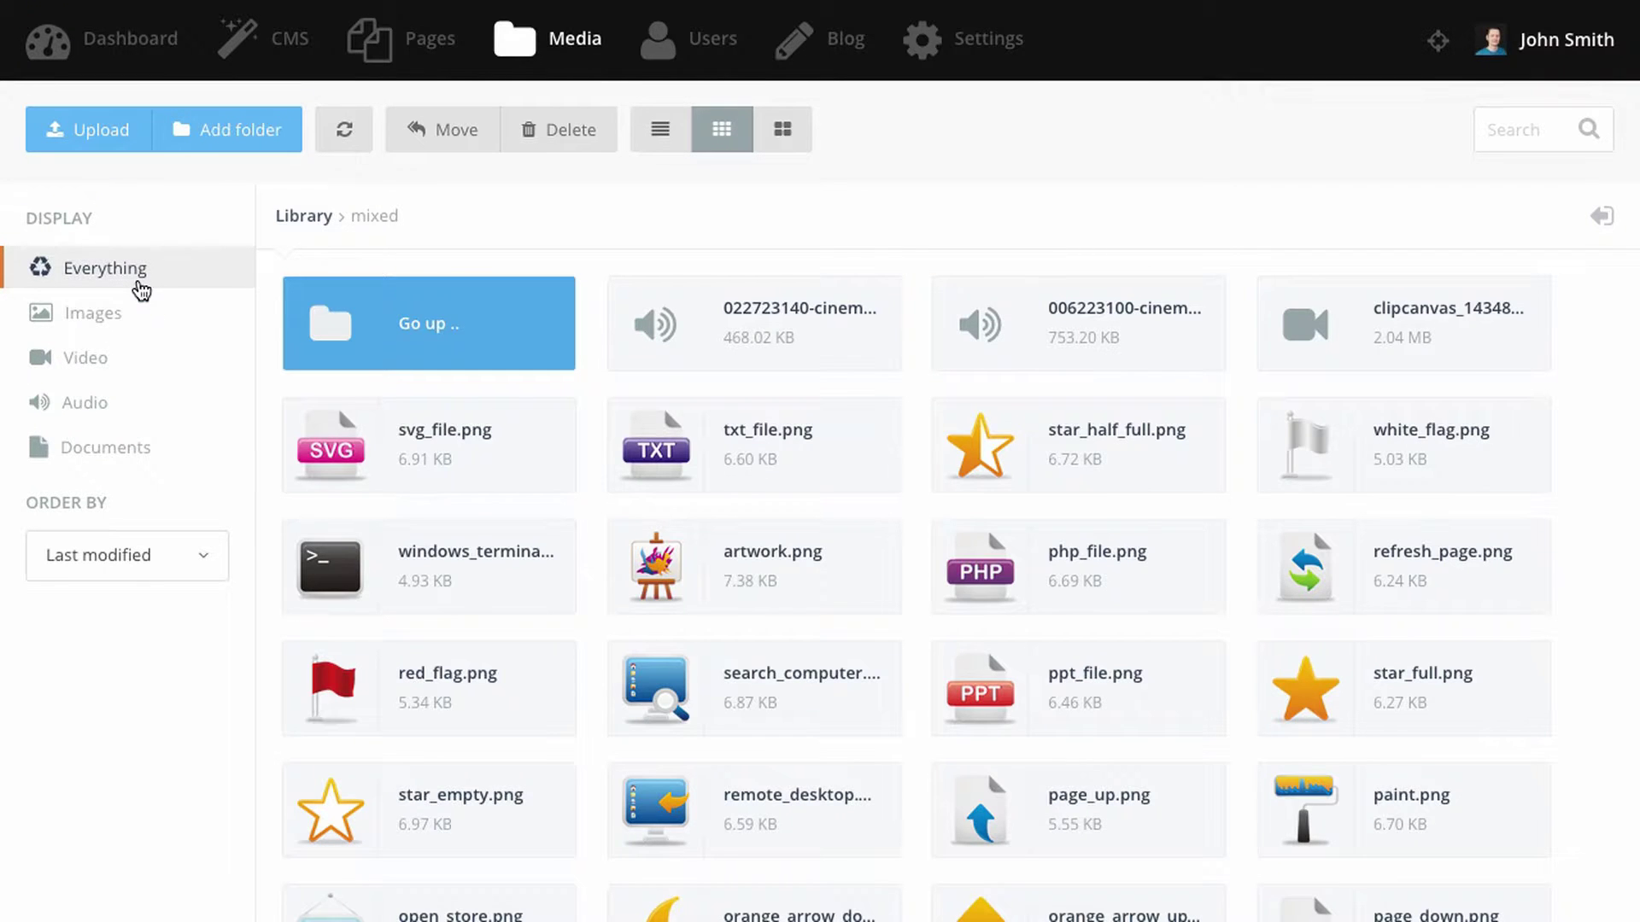
click(787, 432)
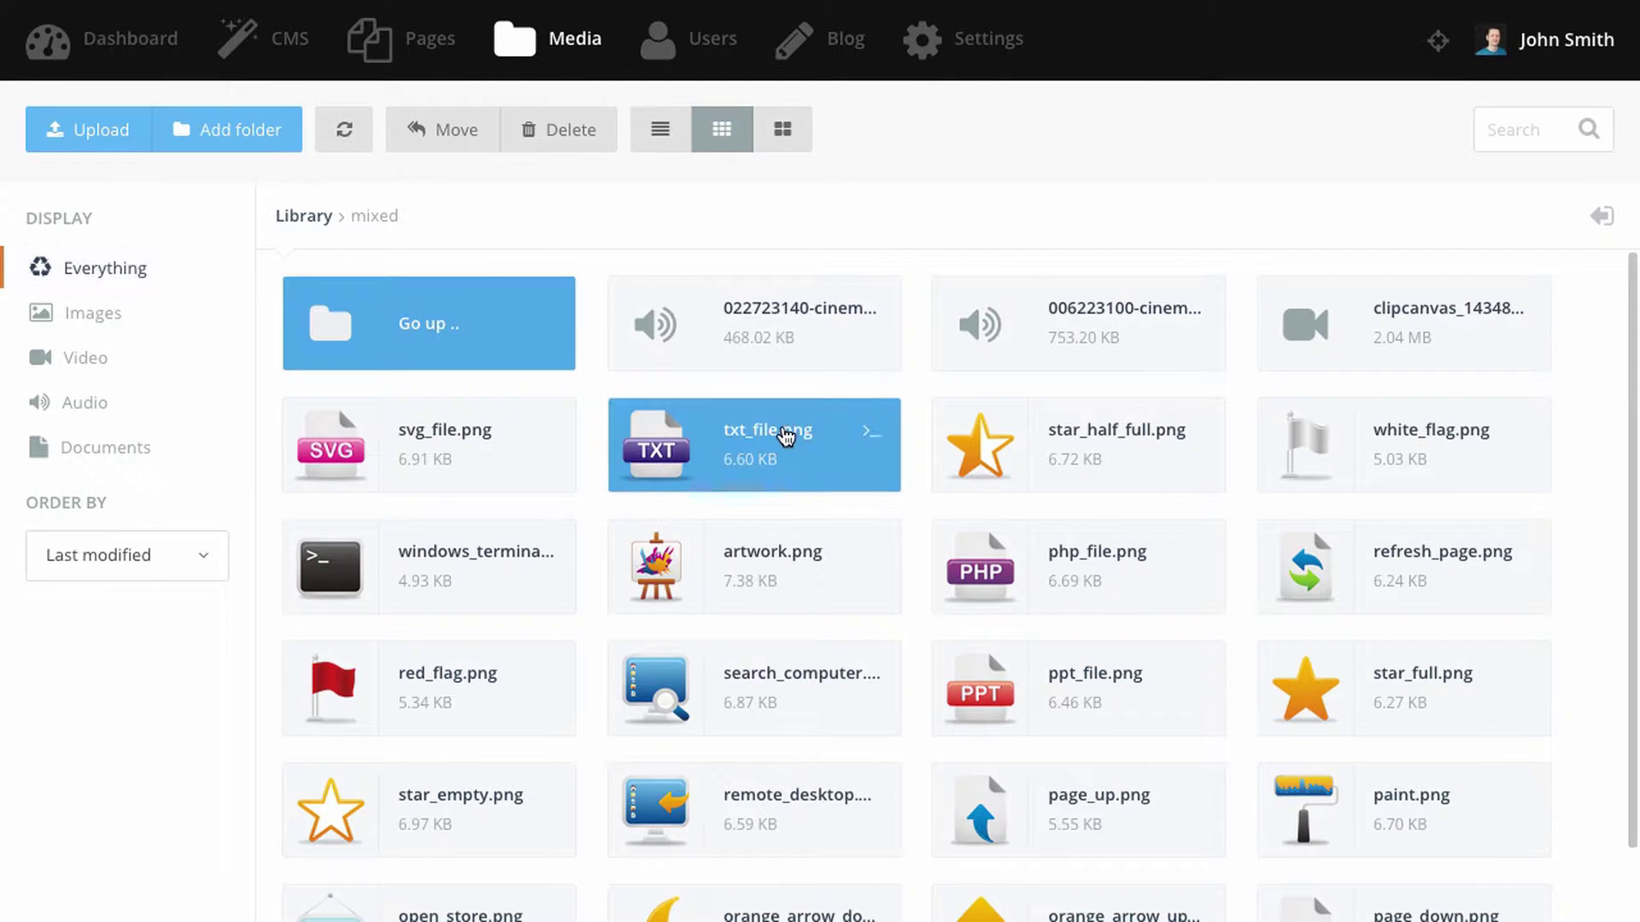
- Show the details panel and view details for php_file.png and refresh_page.png
ctrl+click(1459, 338)
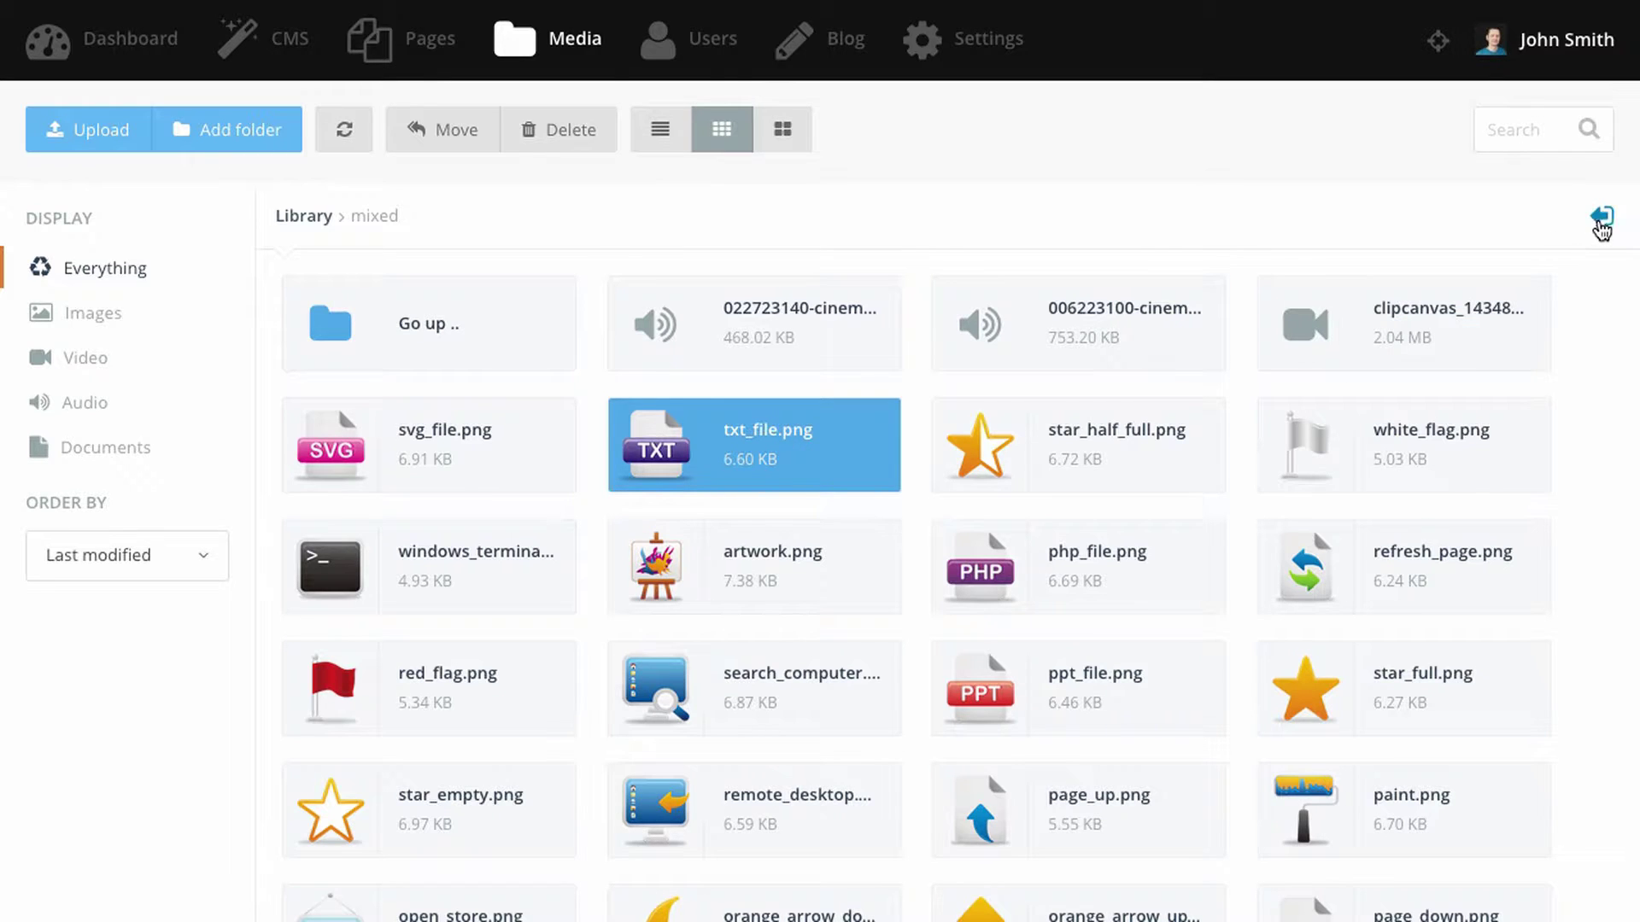
click(1601, 218)
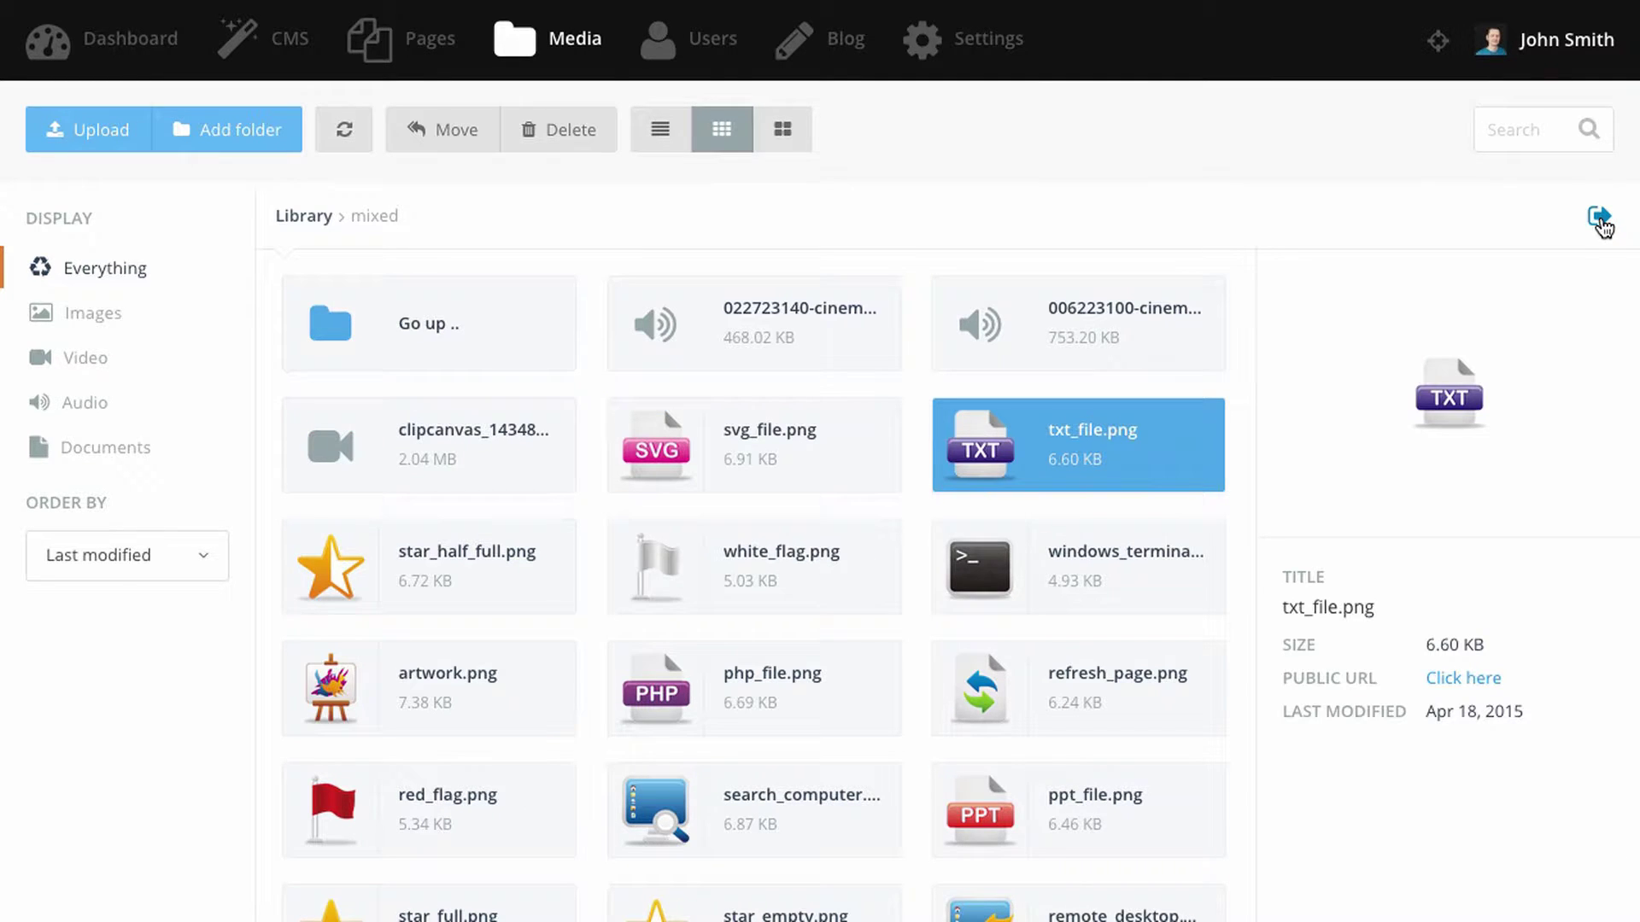
click(786, 684)
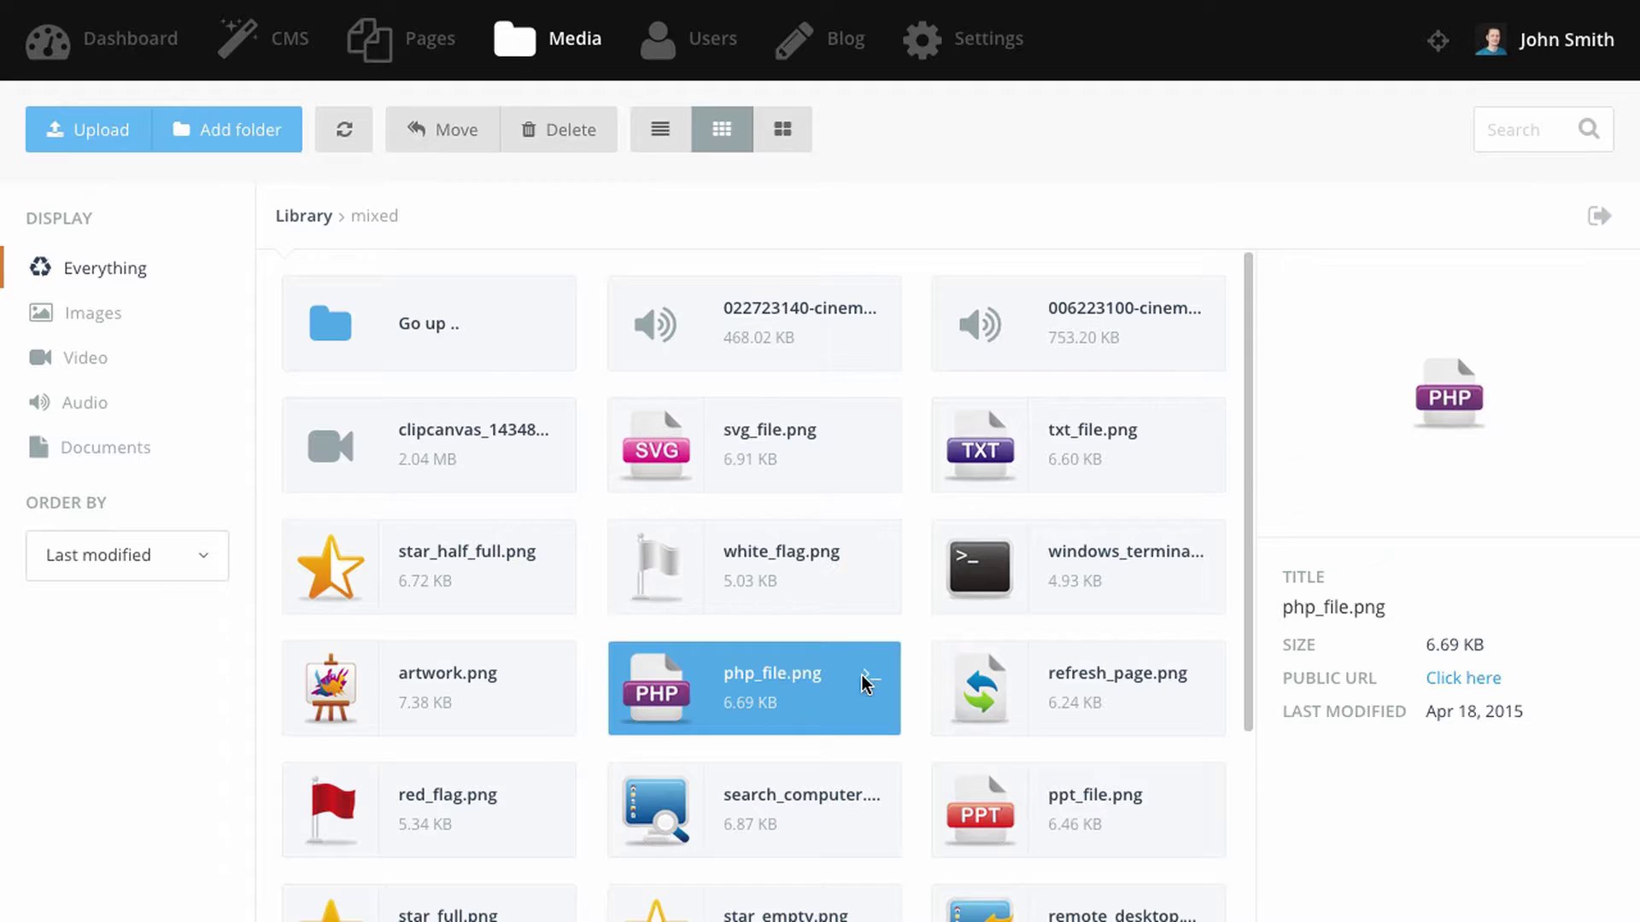
click(1008, 688)
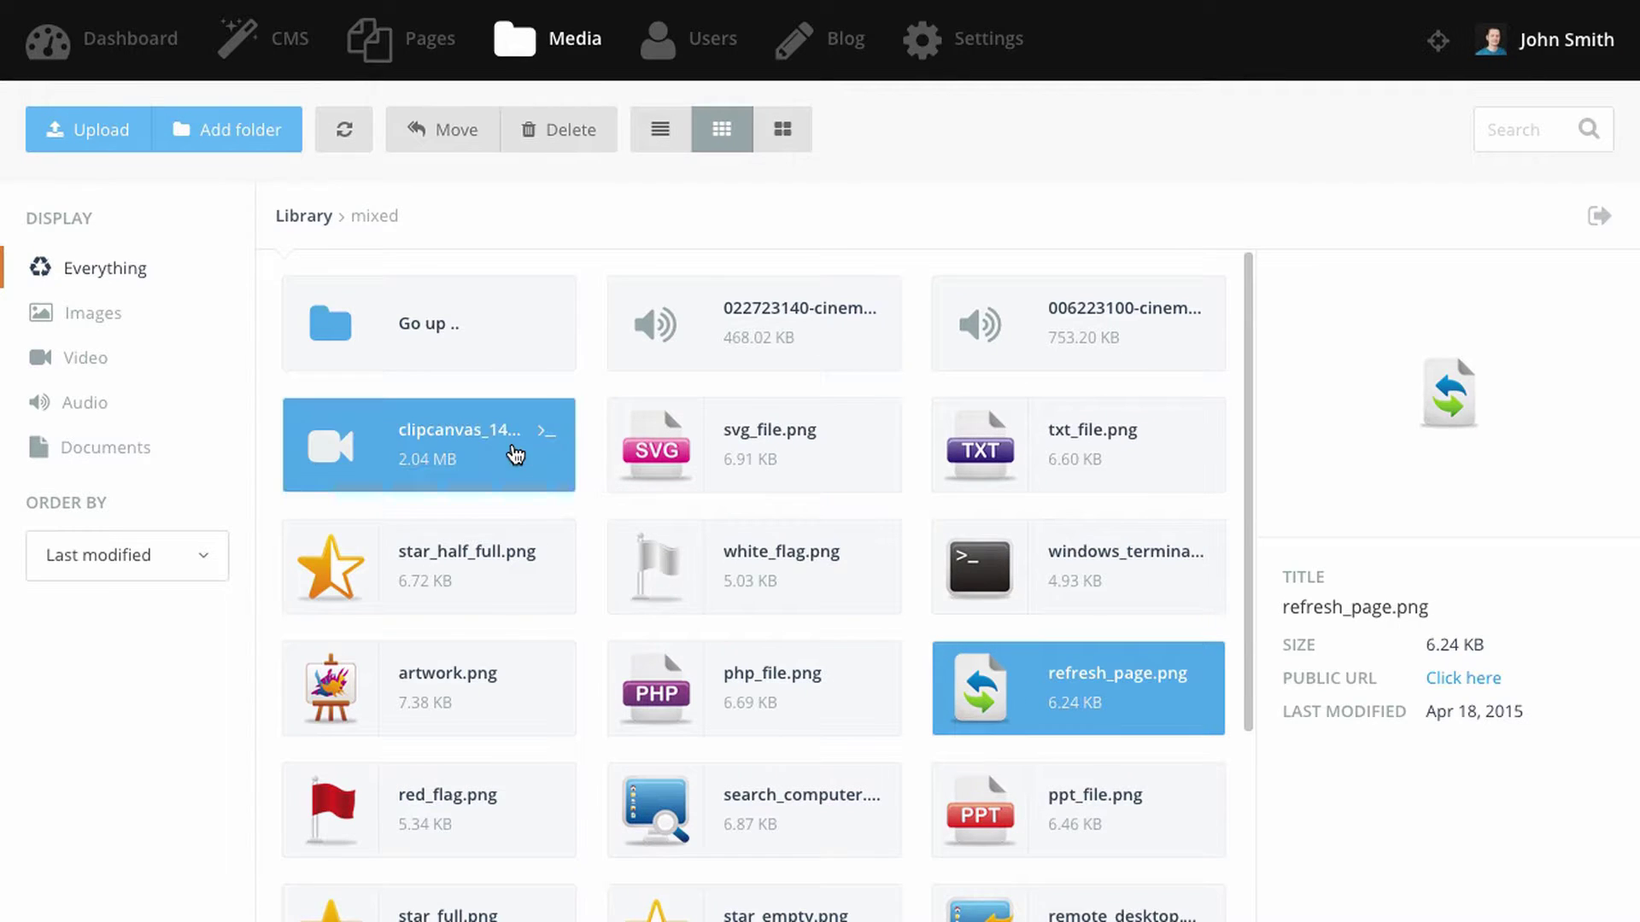
- Play and pause the clipcanvas video and the 006223100-cinematic-impact-01.wav audio previews
click(515, 454)
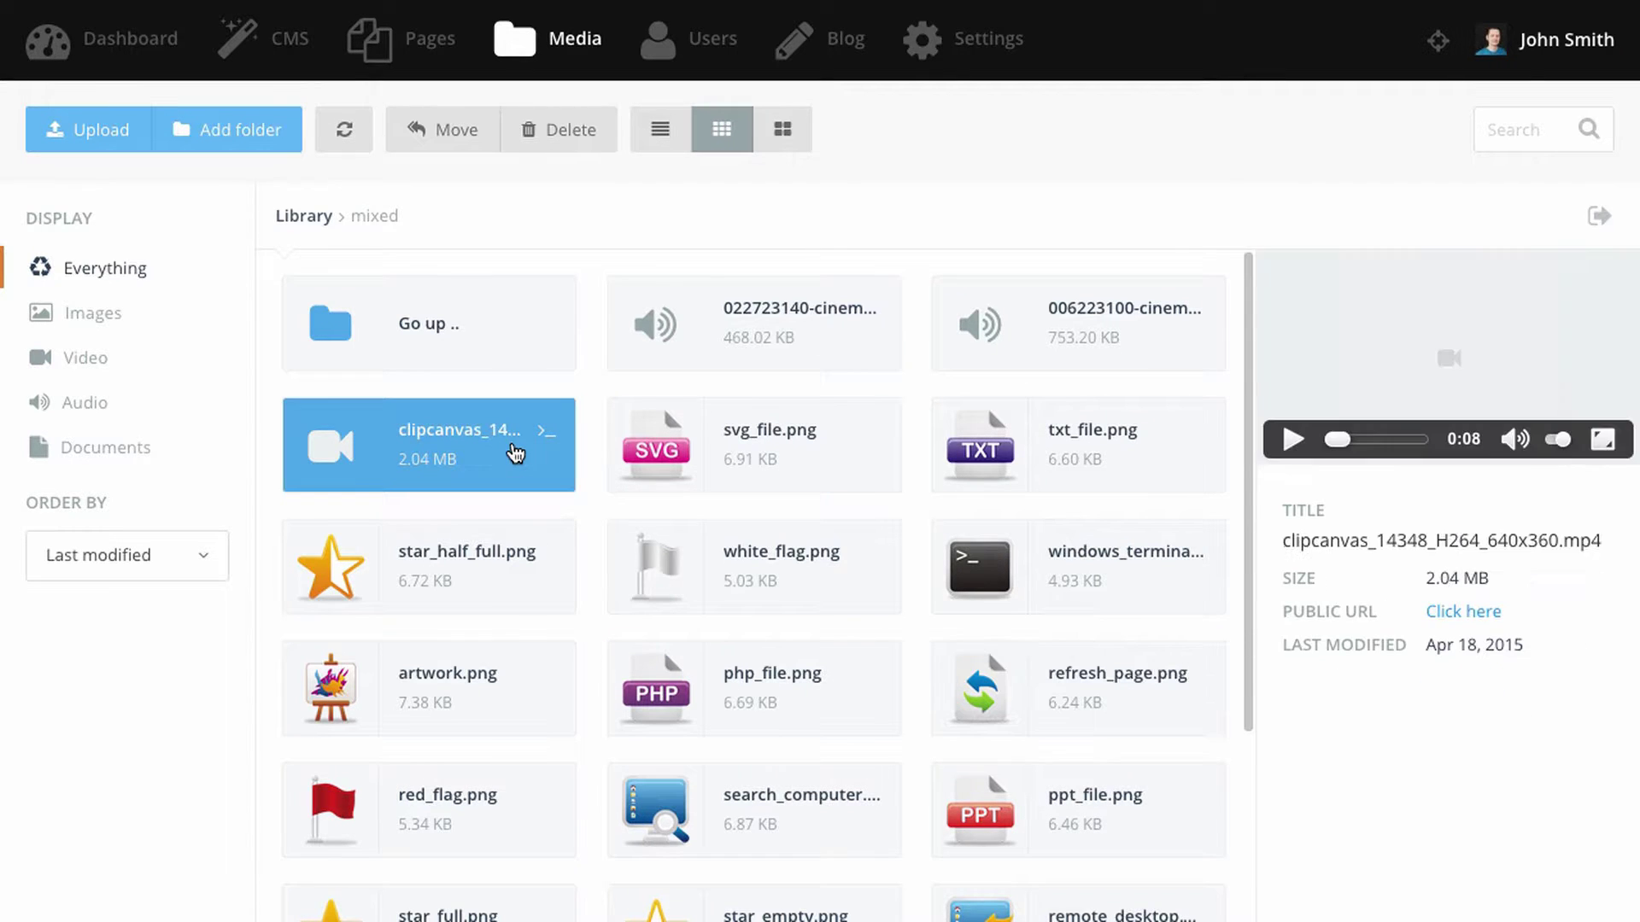
click(1294, 449)
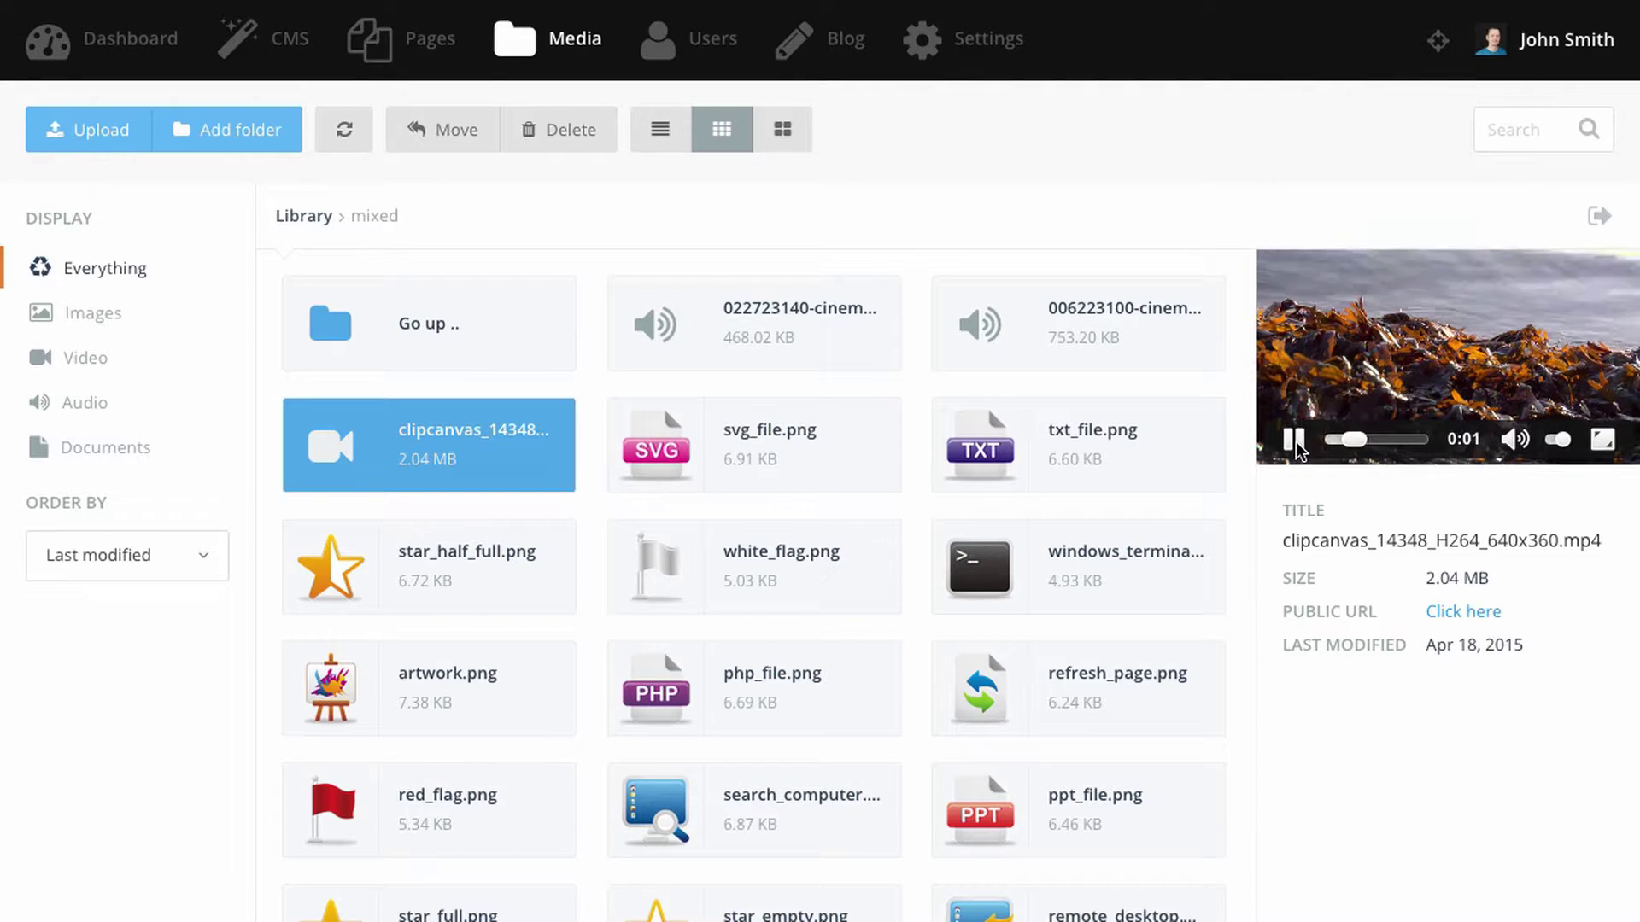
click(1295, 447)
click(1173, 357)
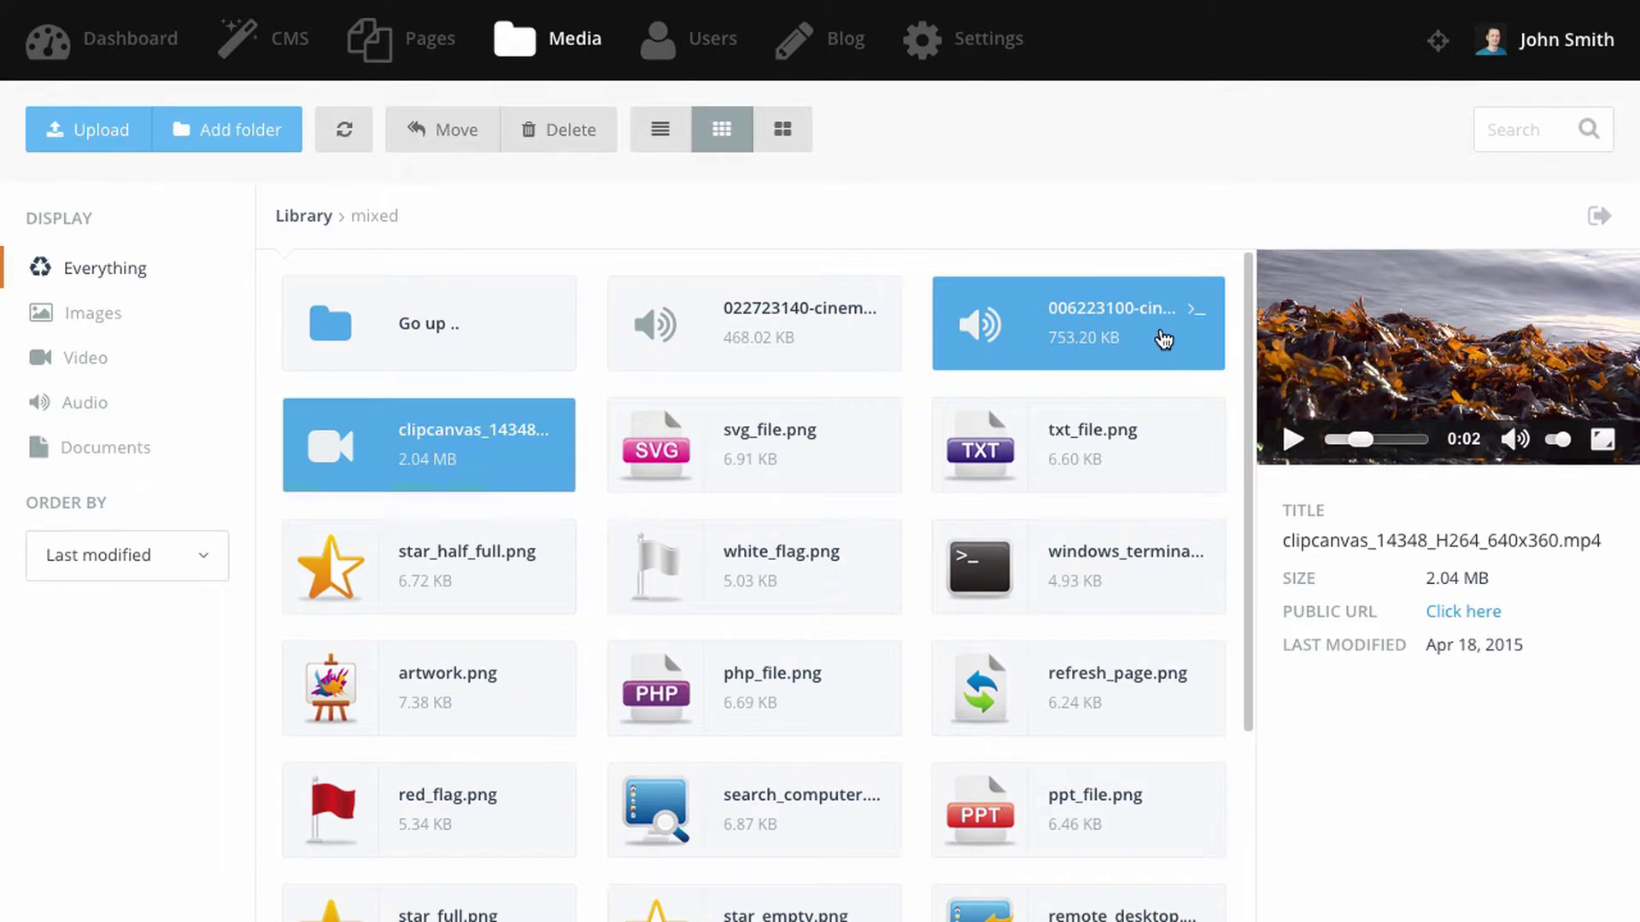
click(1315, 299)
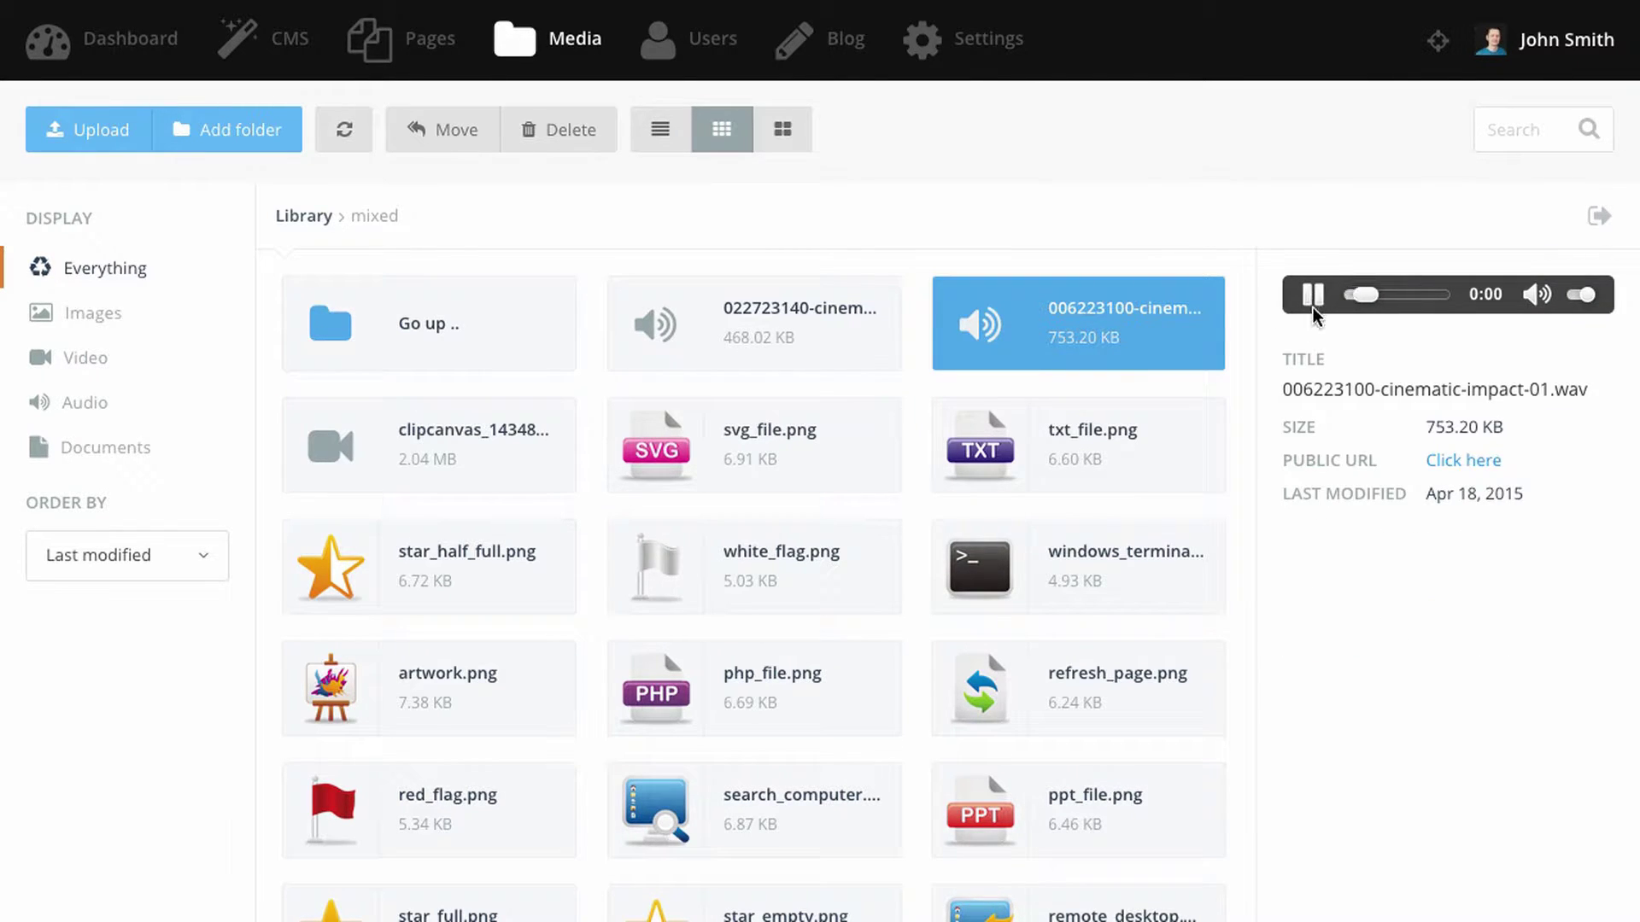
click(1314, 299)
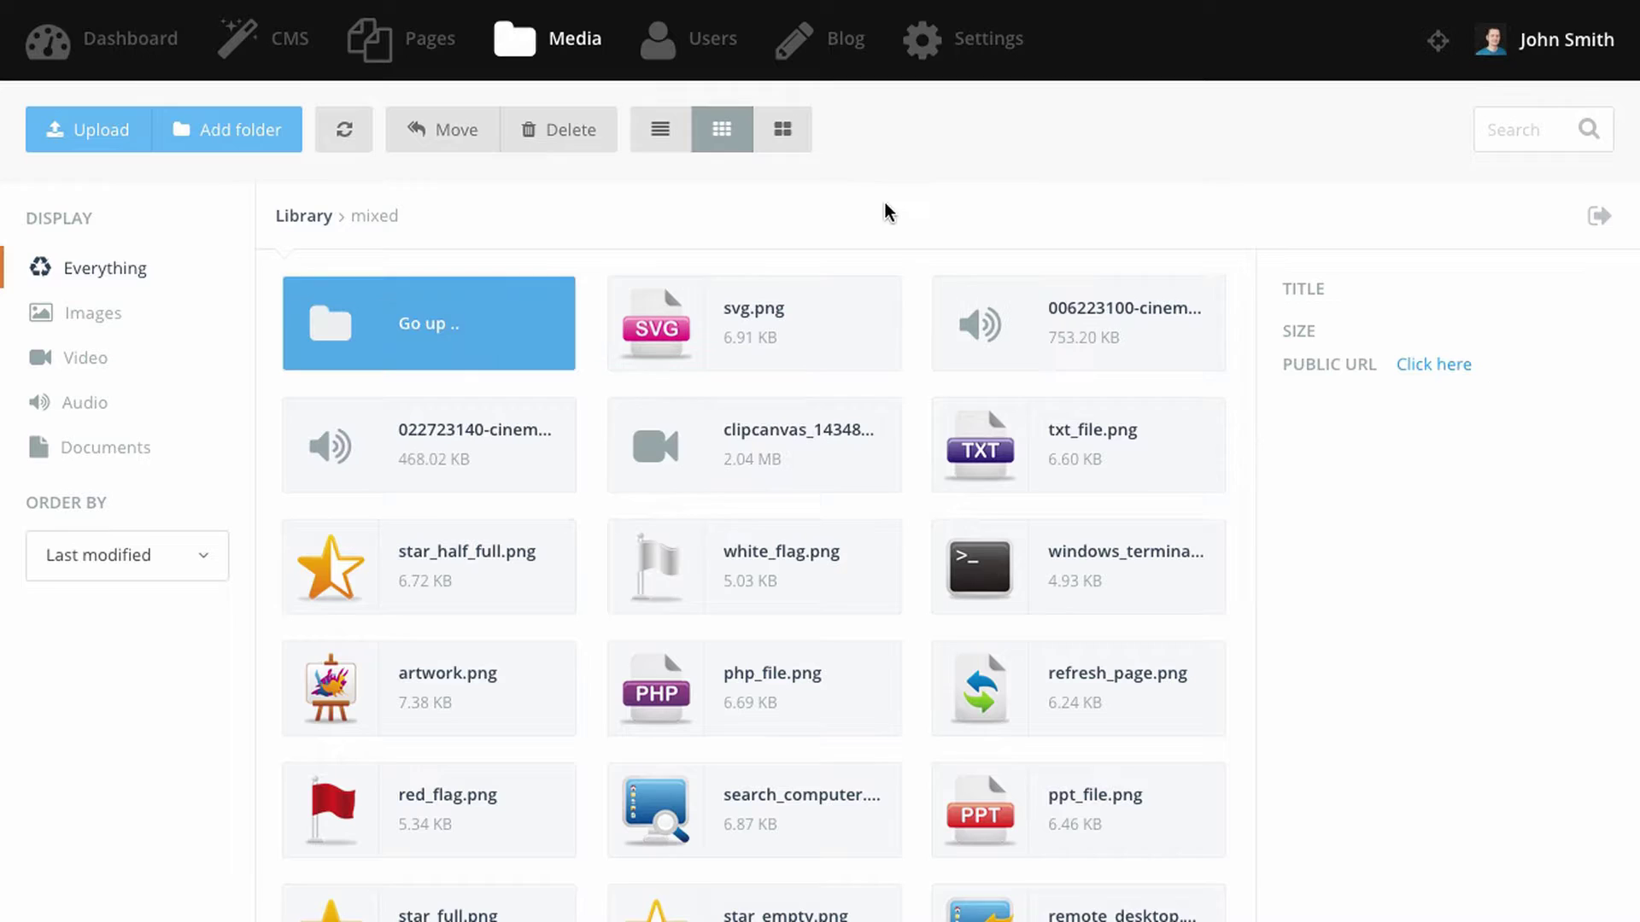
- In list view, rename svg.png to svg_file.png
click(658, 144)
click(900, 355)
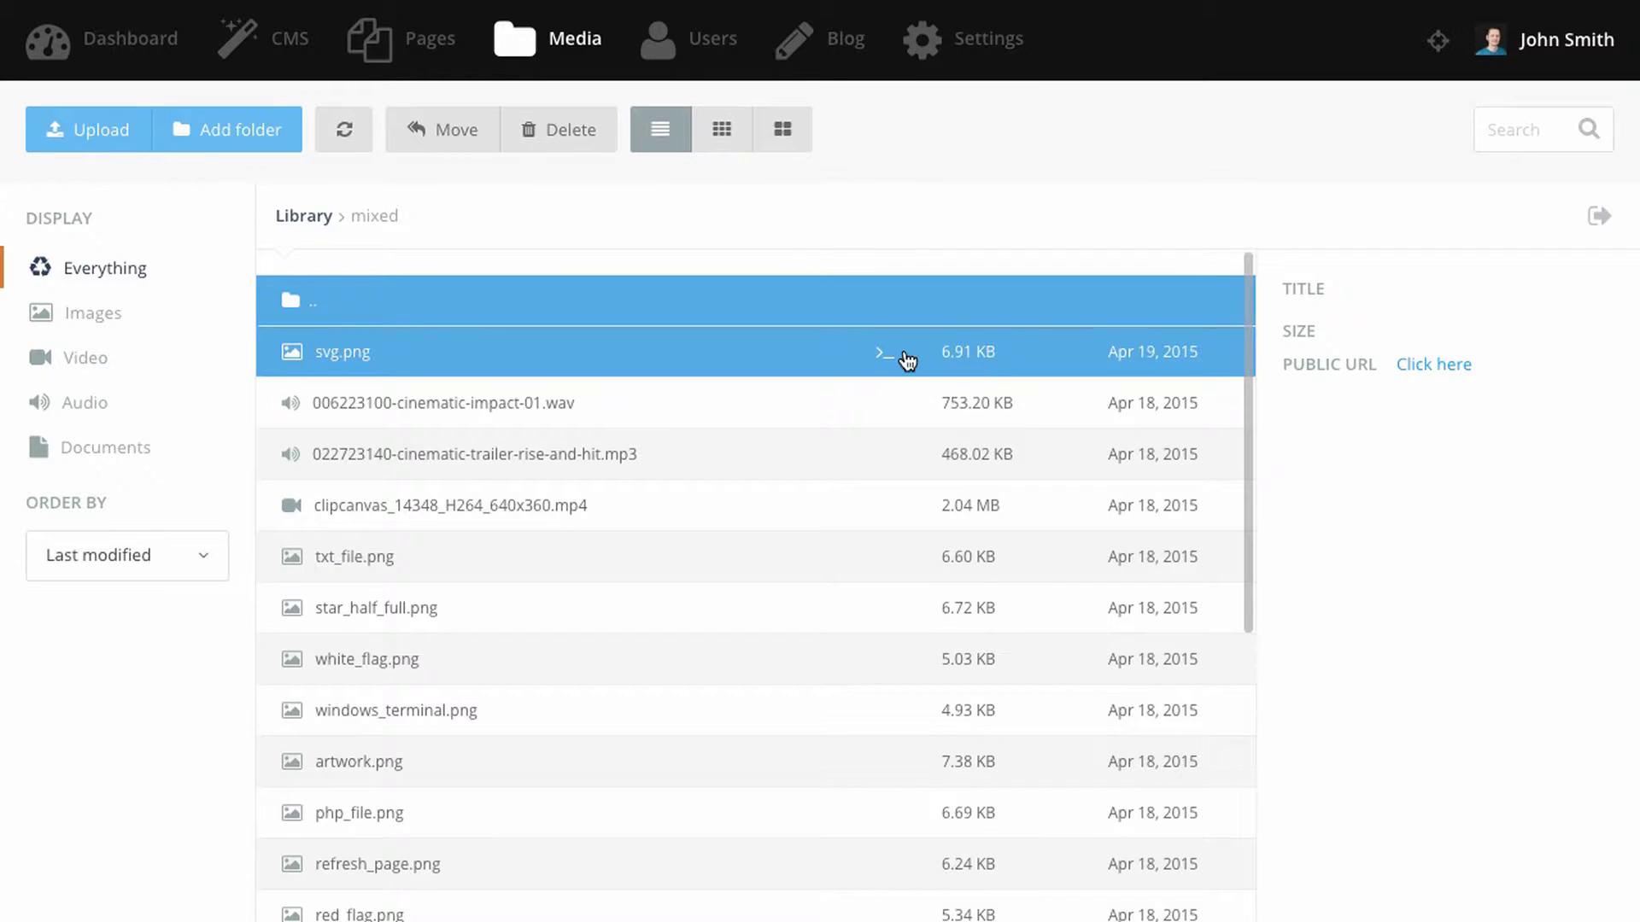
key(F2)
key(Right)
text(_file)
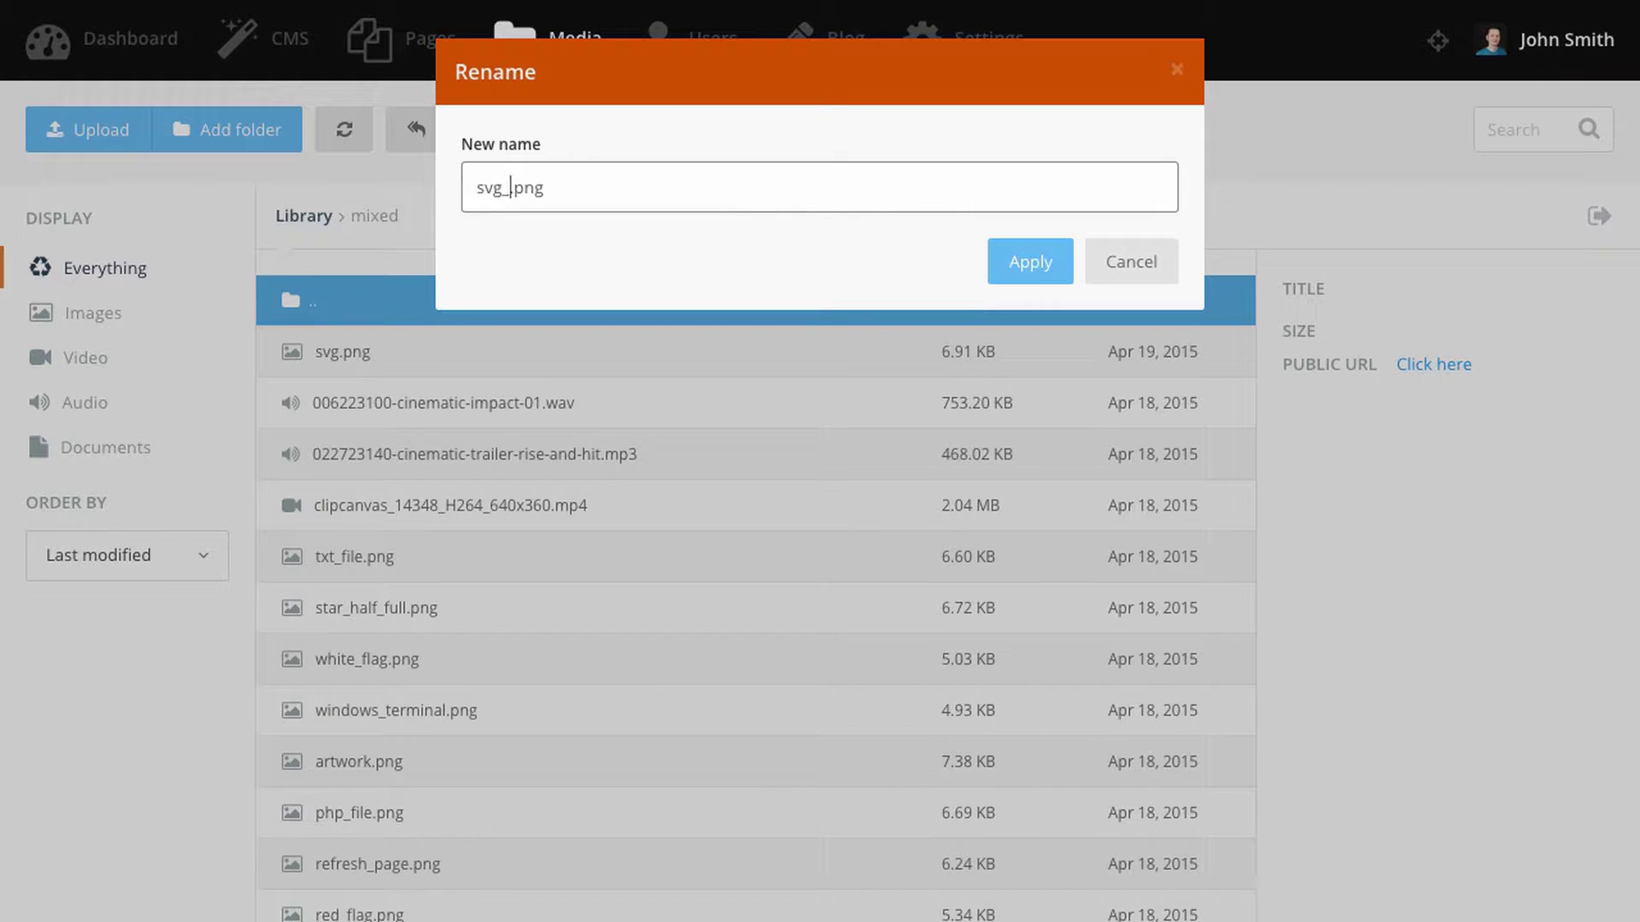
click(1008, 260)
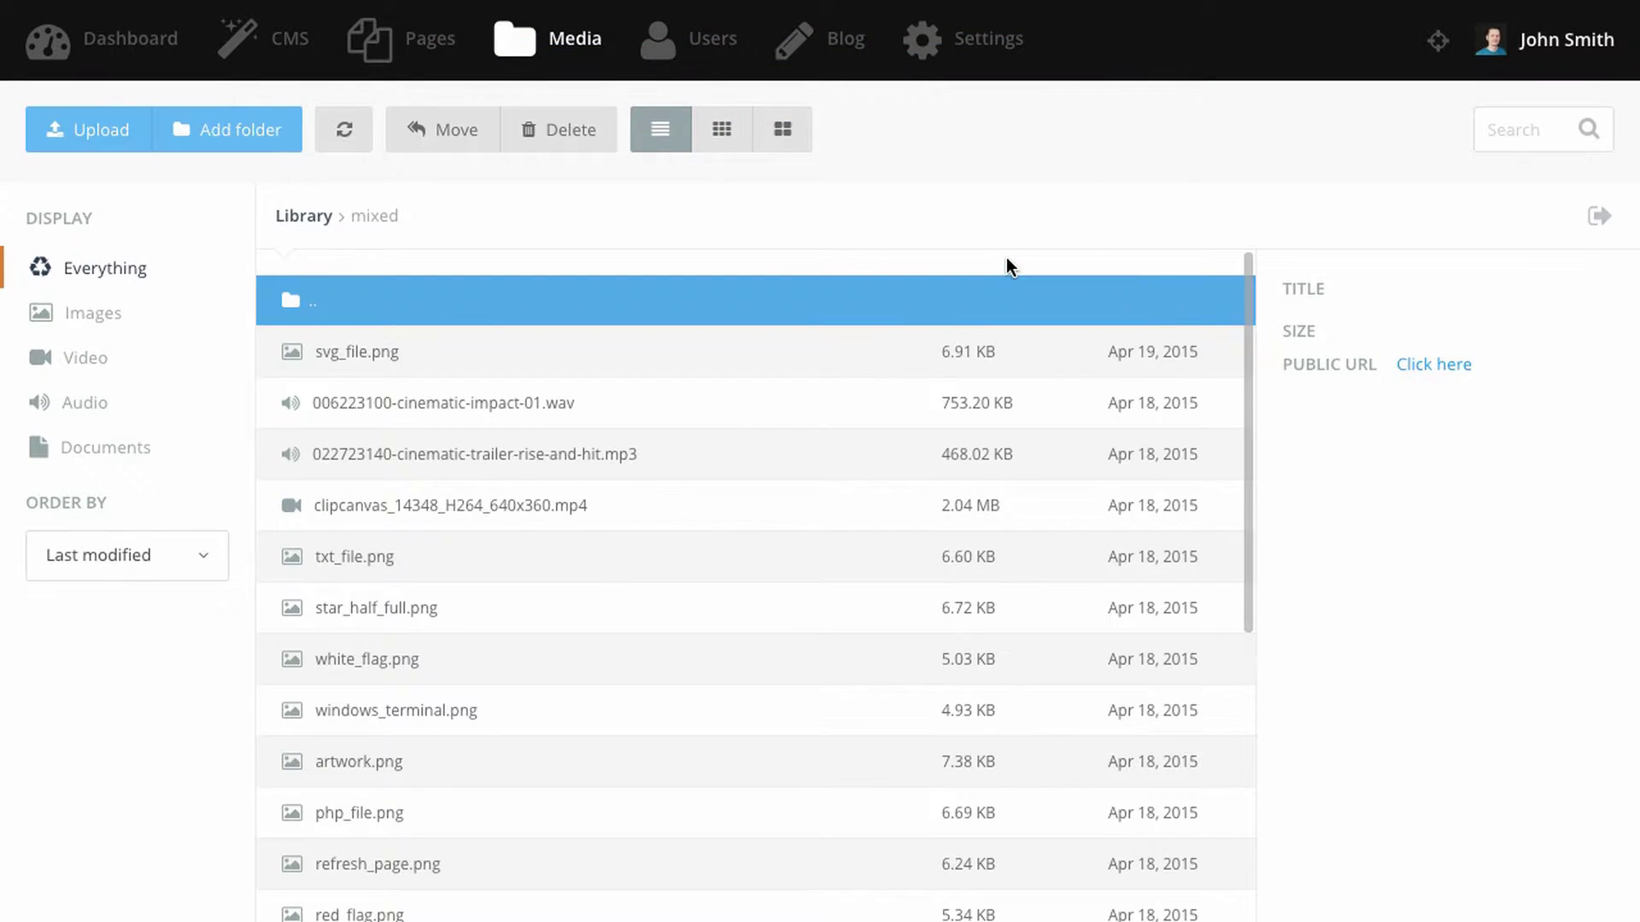
- Move several selected root images into the mixed folder
drag(685, 873, 863, 575)
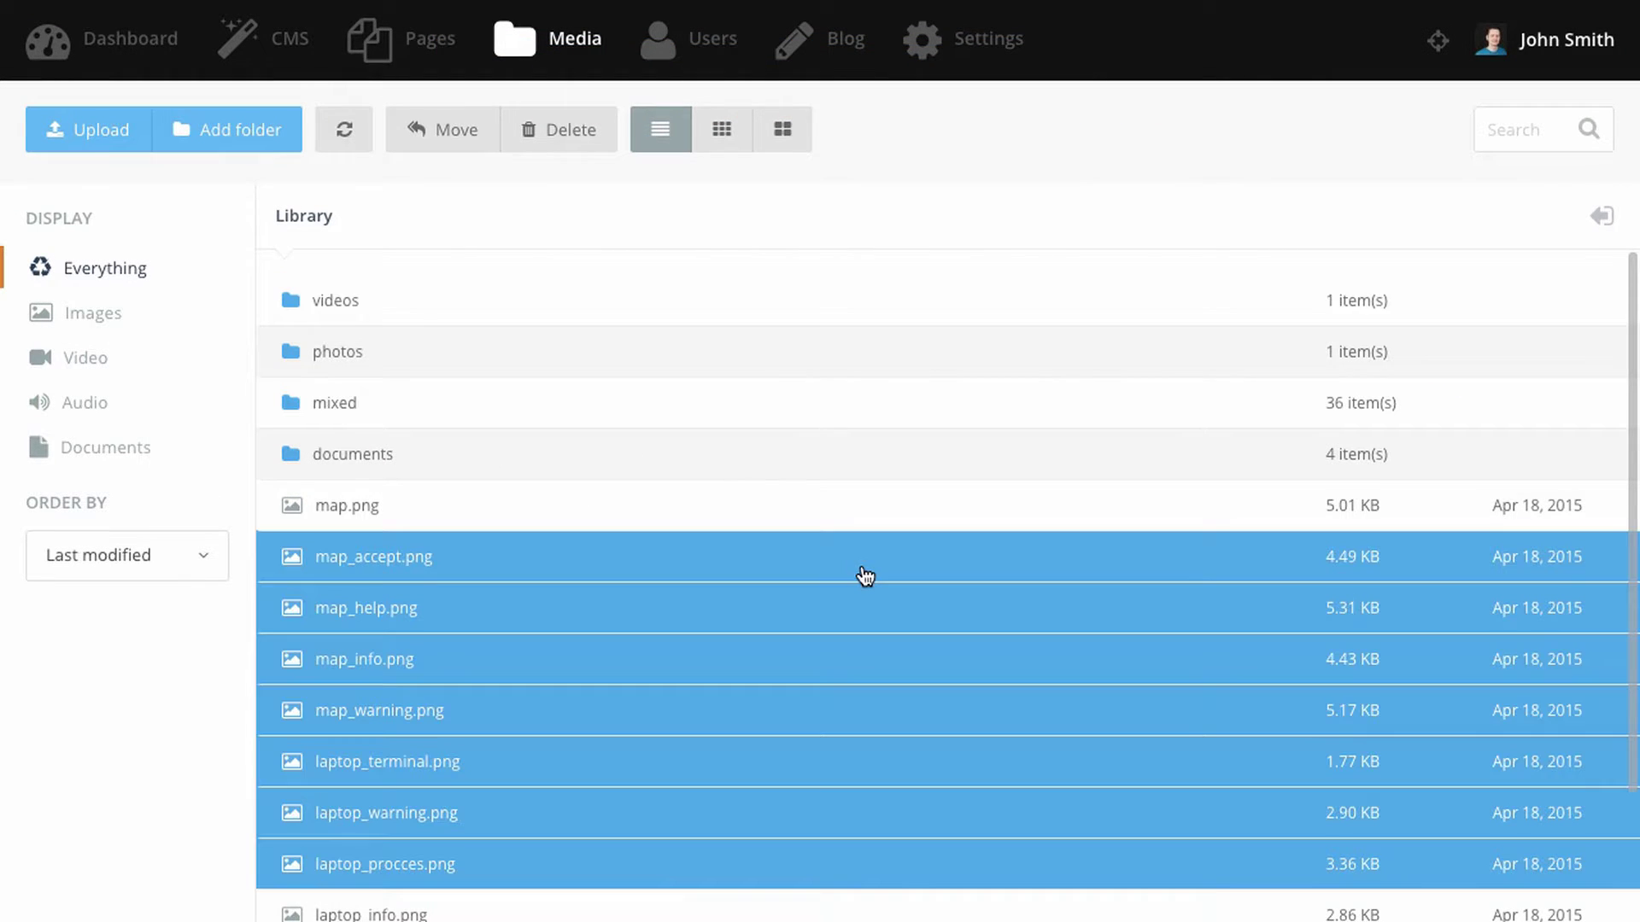
click(472, 143)
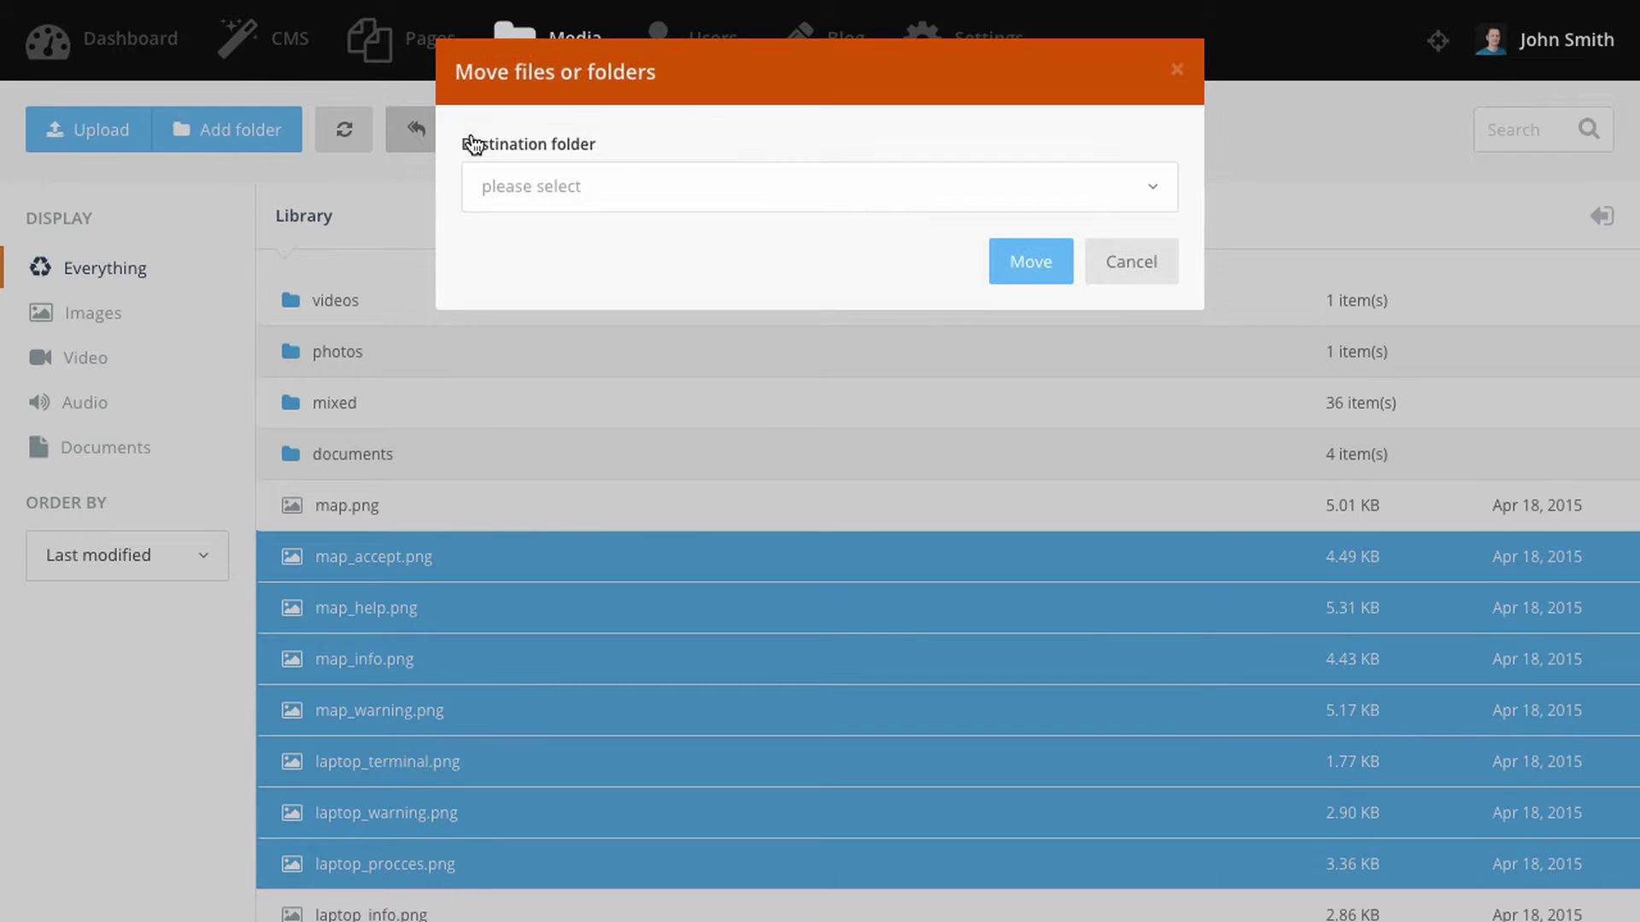
click(551, 181)
click(549, 309)
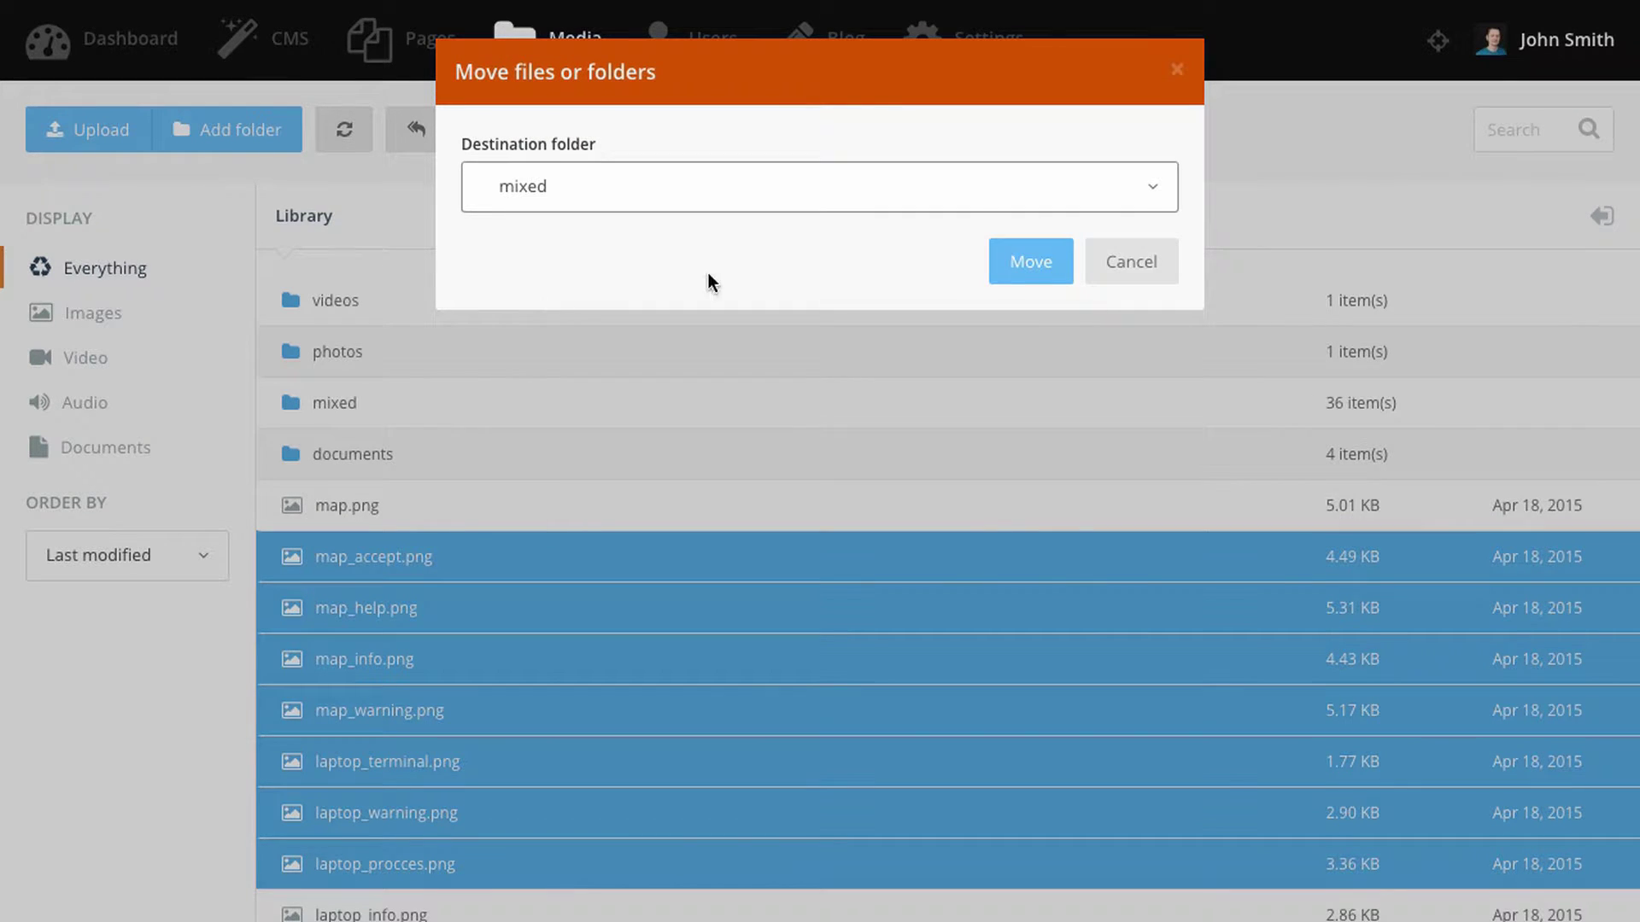
click(1015, 271)
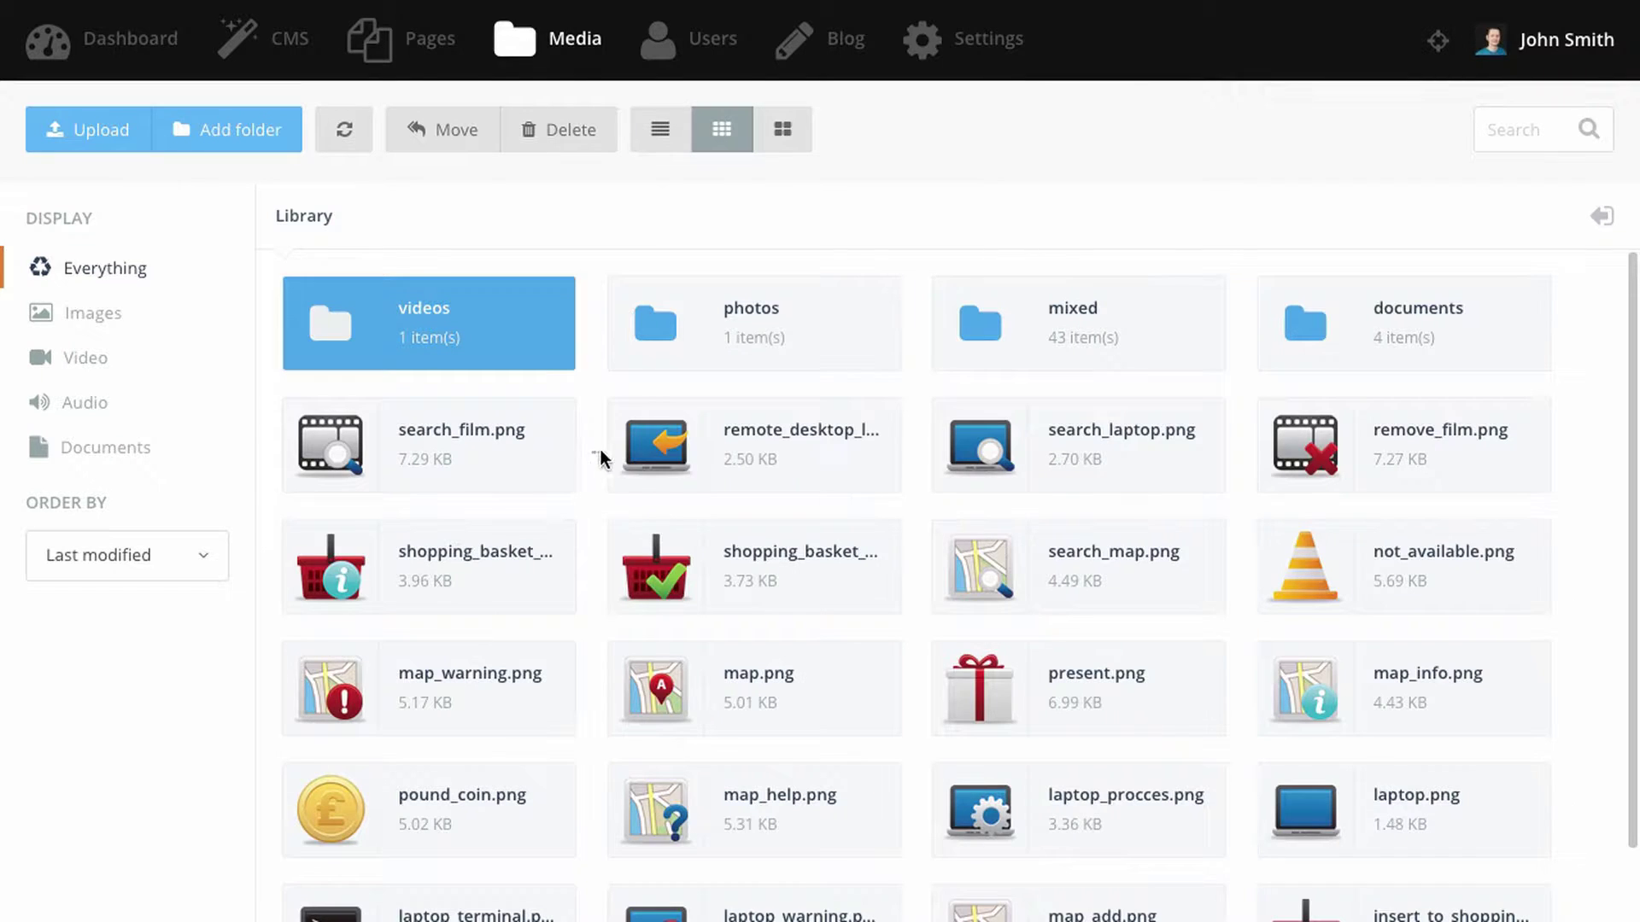
- Delete the twelve selected file tiles after confirming
drag(592, 451, 1298, 803)
click(571, 133)
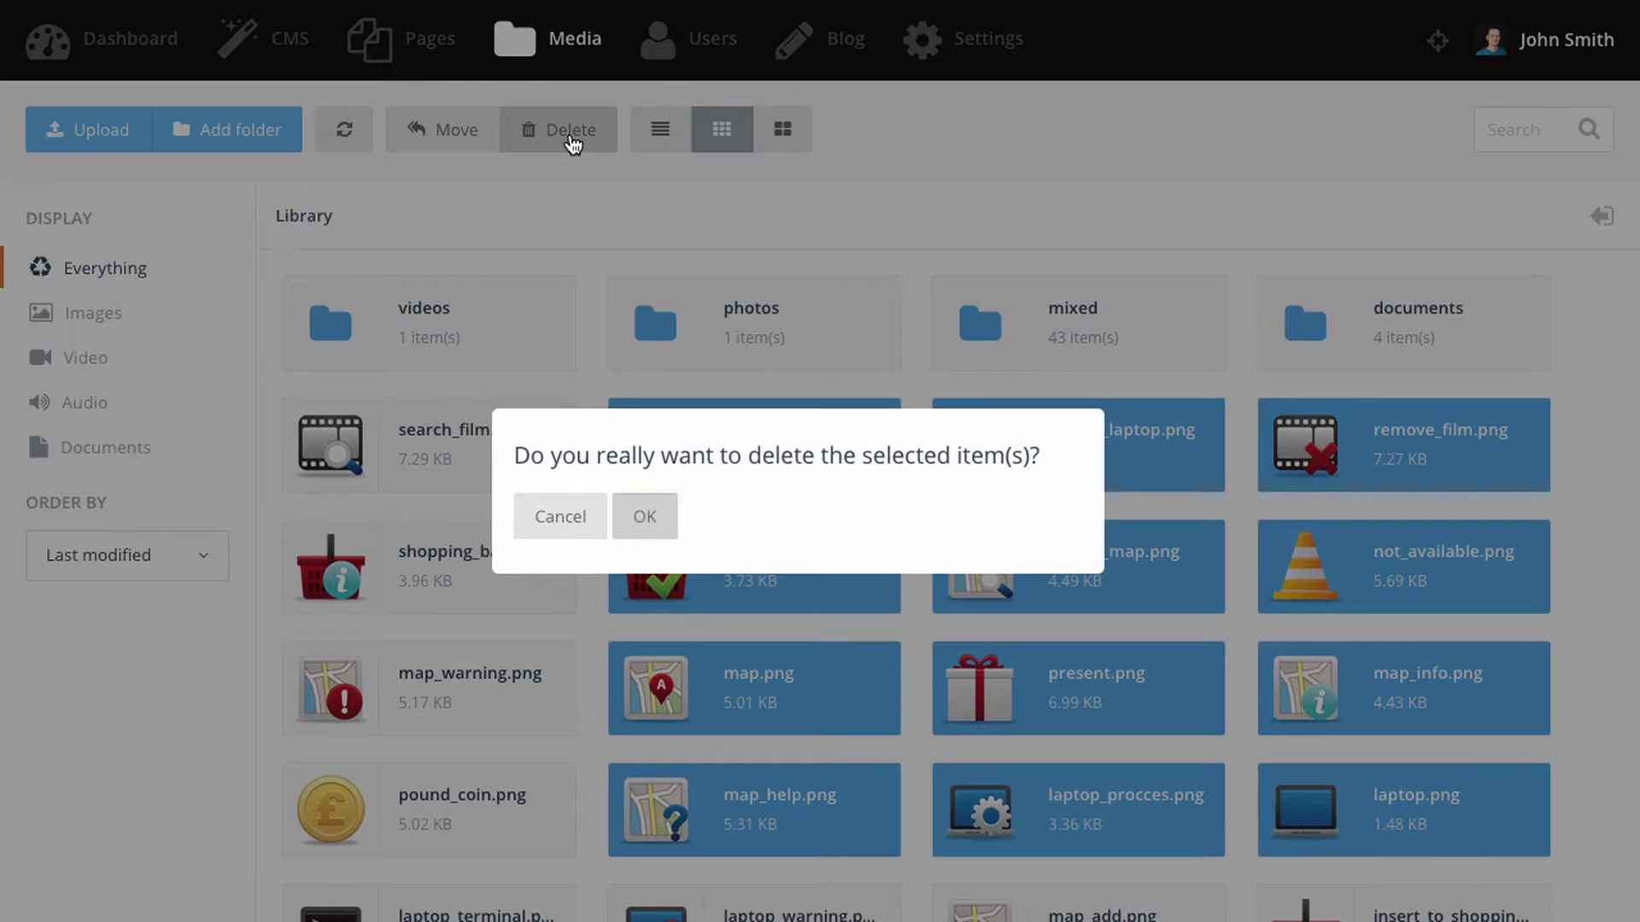
click(649, 514)
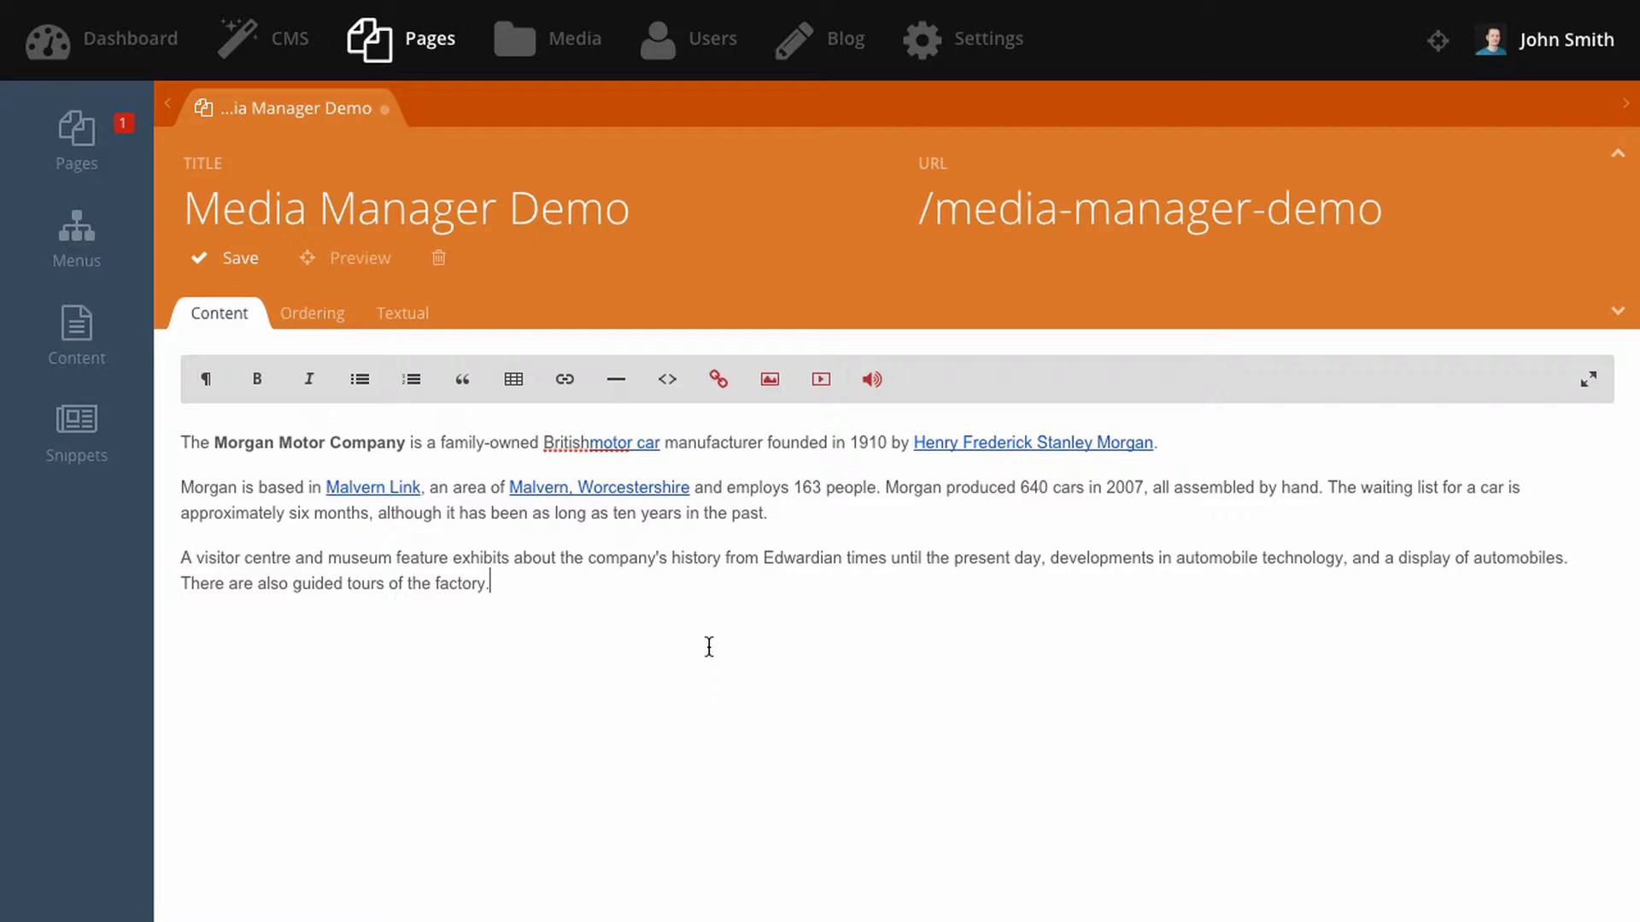
key(Return)
click(727, 391)
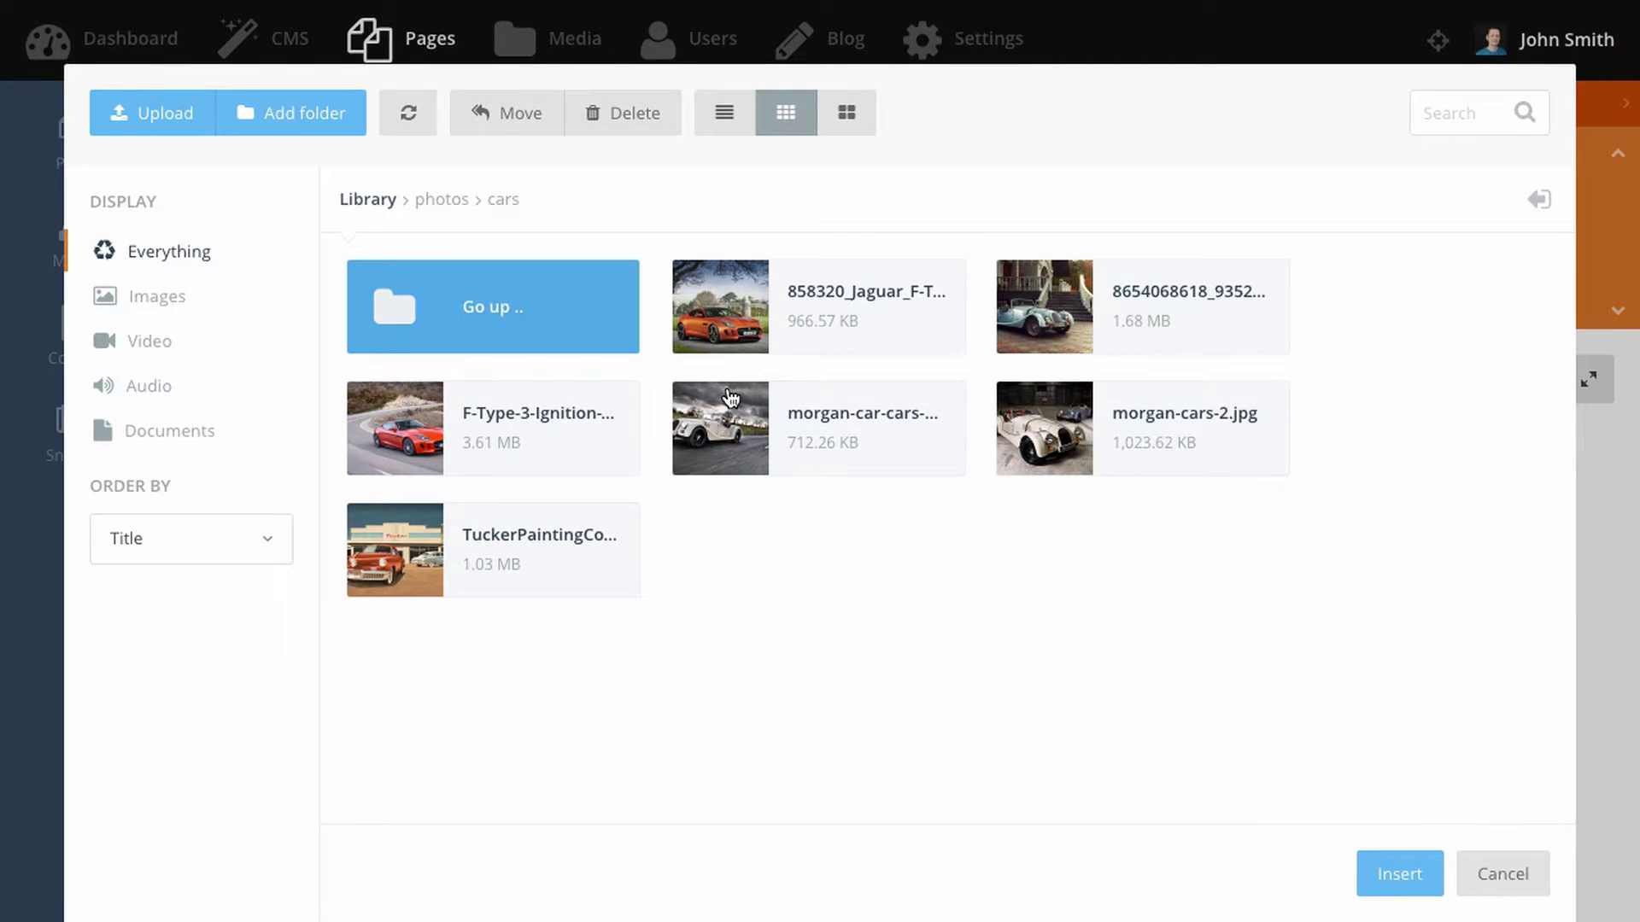
click(730, 398)
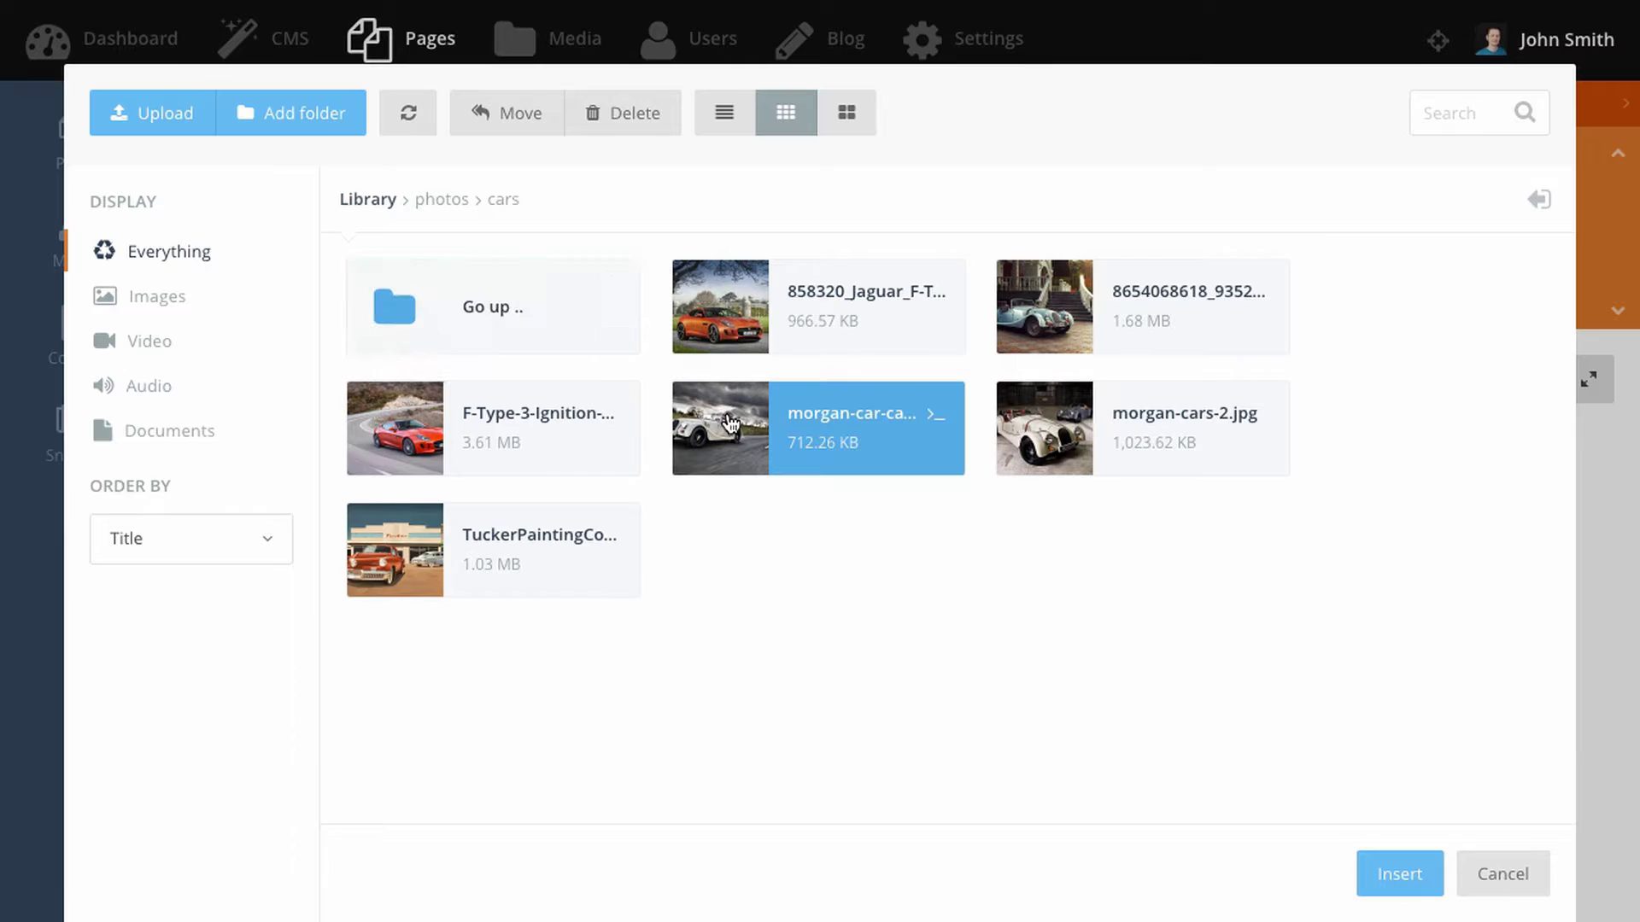
click(1376, 879)
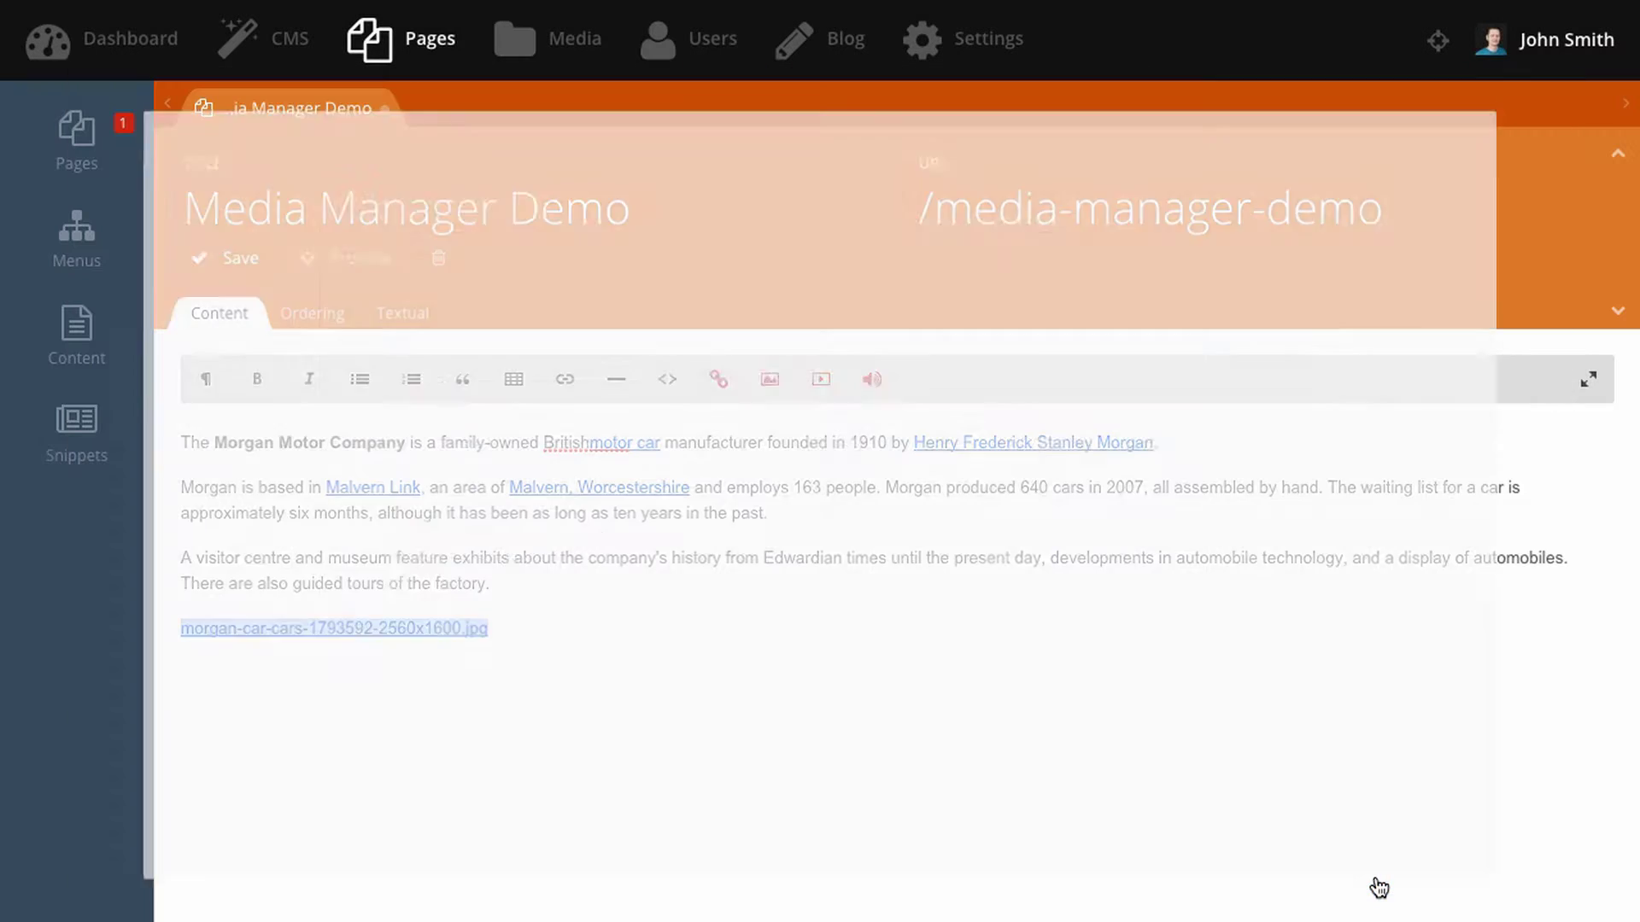
text(Link to a file)
key(shift+Home)
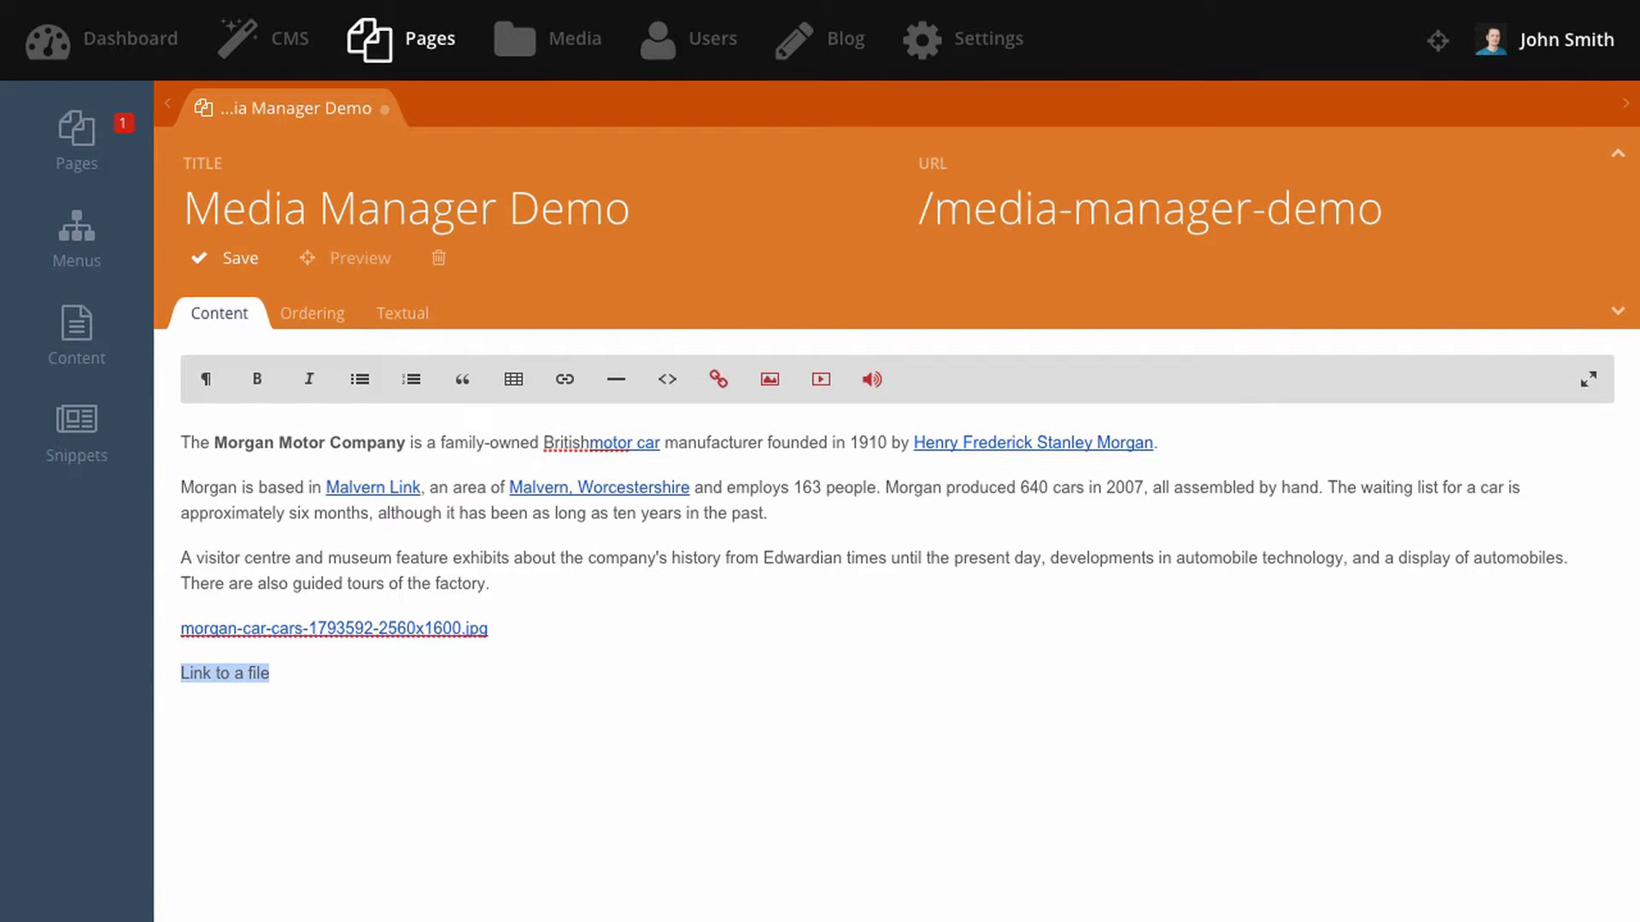
click(718, 385)
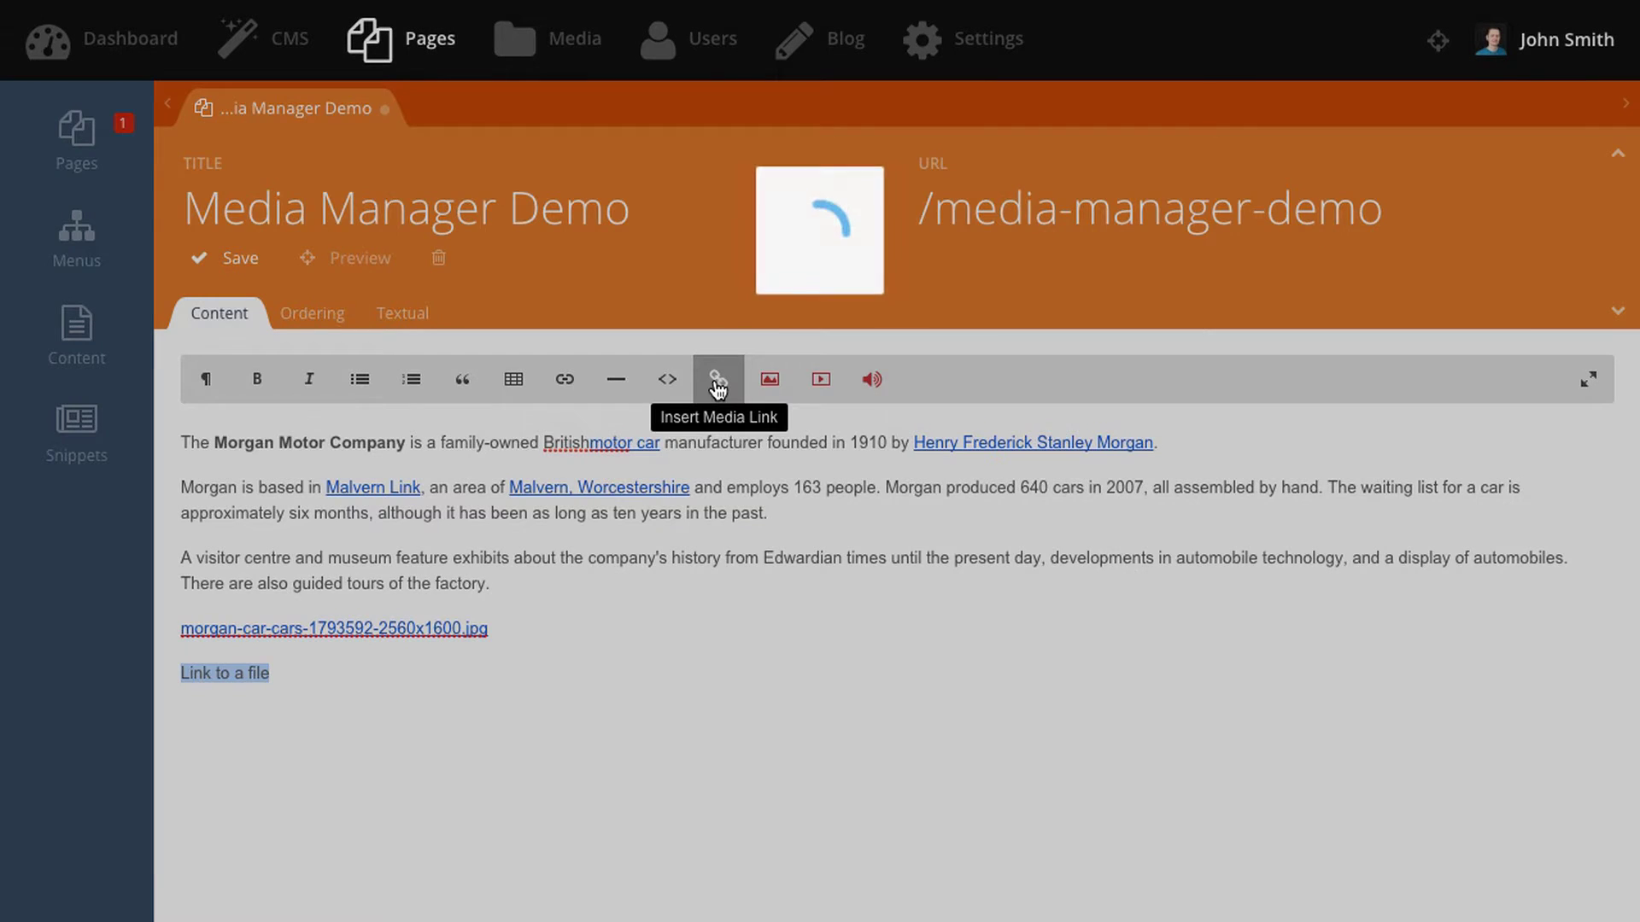
click(1003, 326)
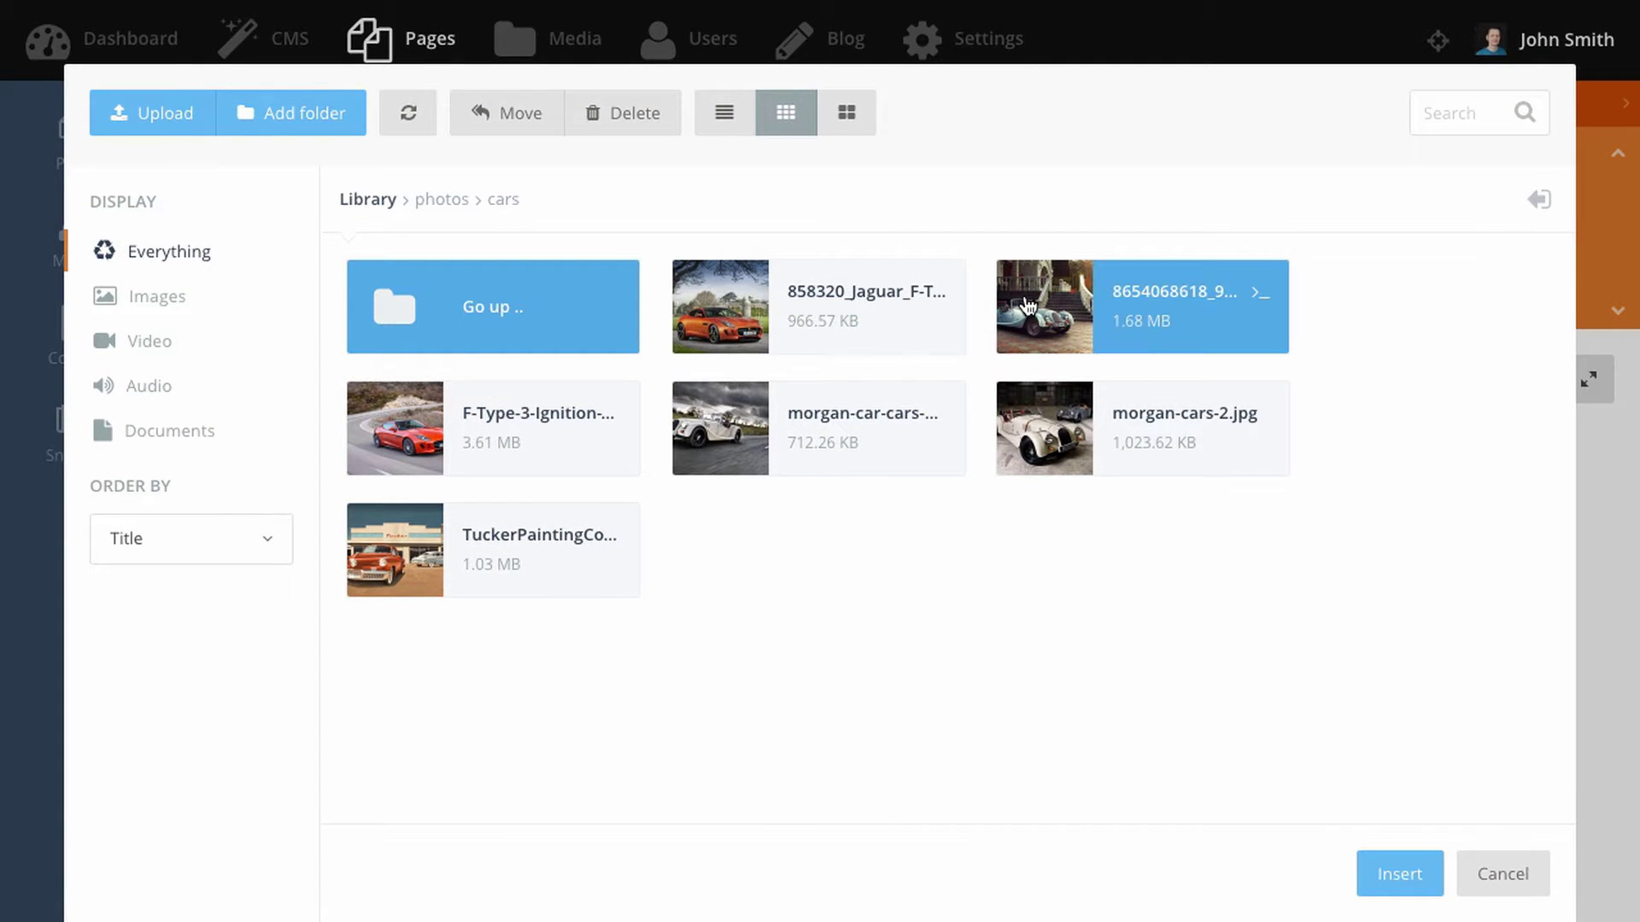
click(1377, 885)
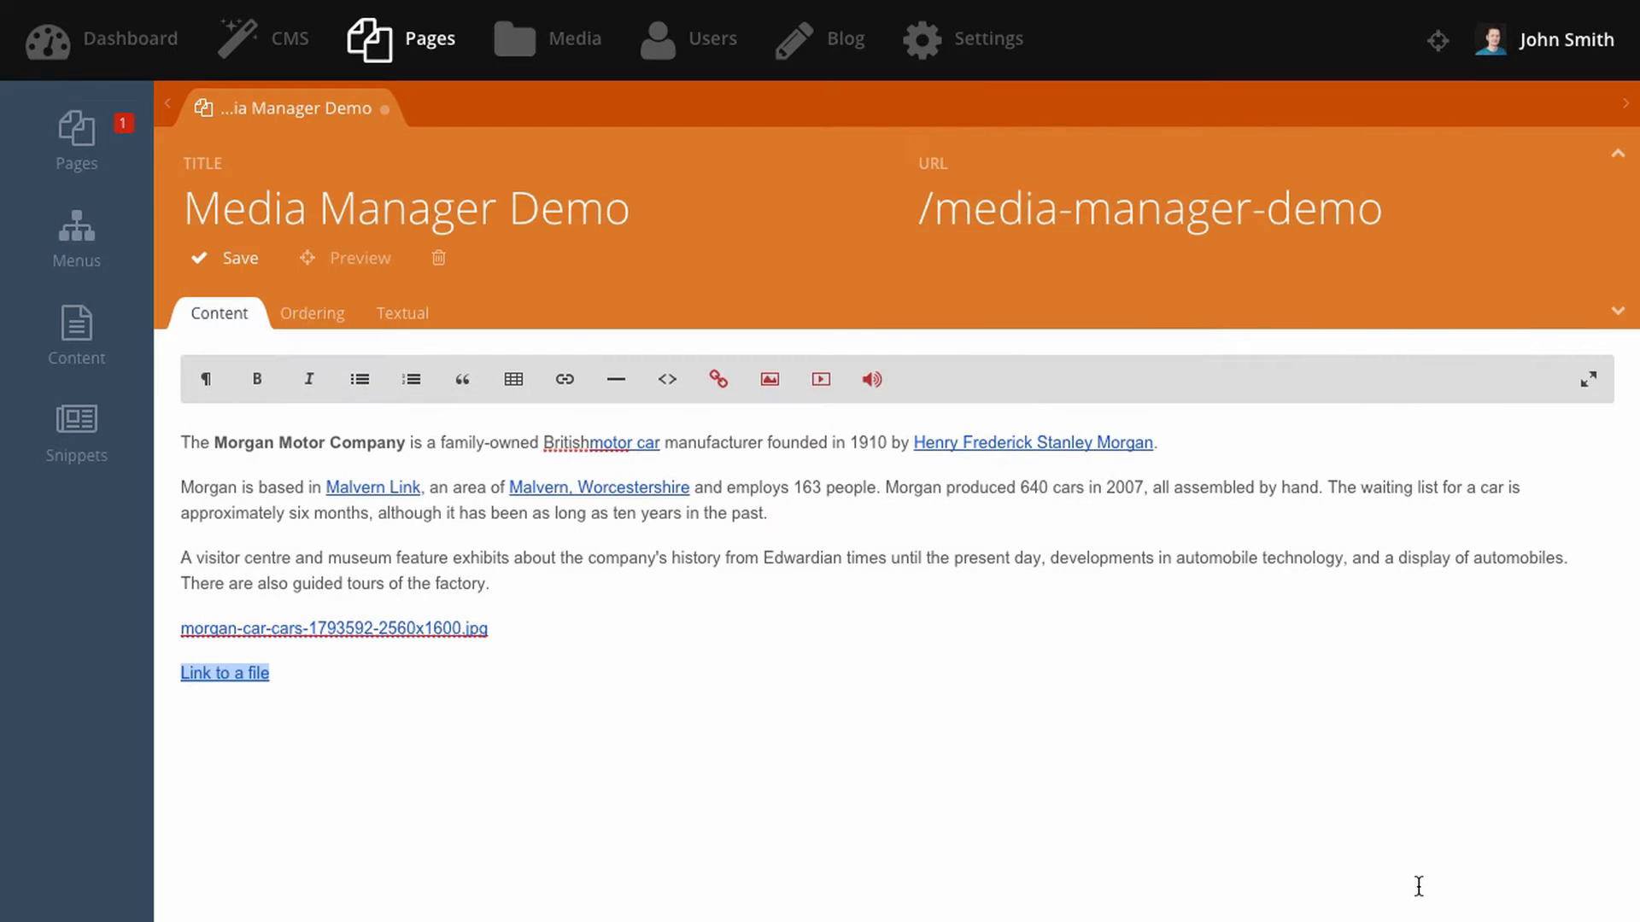
key(ctrl+z)
key(ctrl+z)
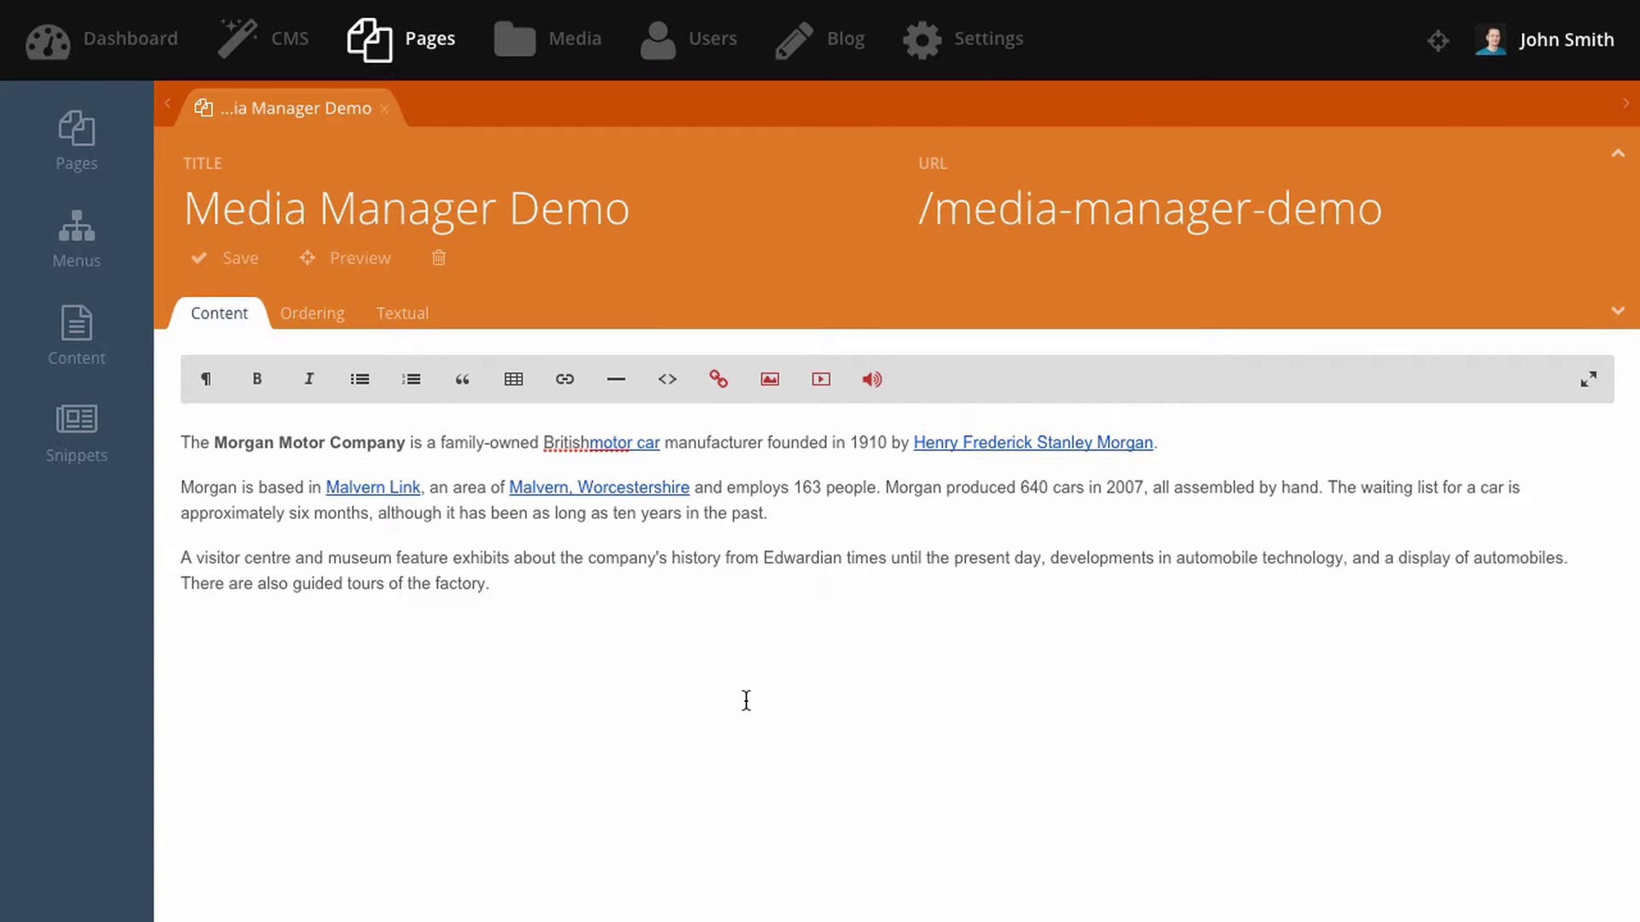
click(770, 379)
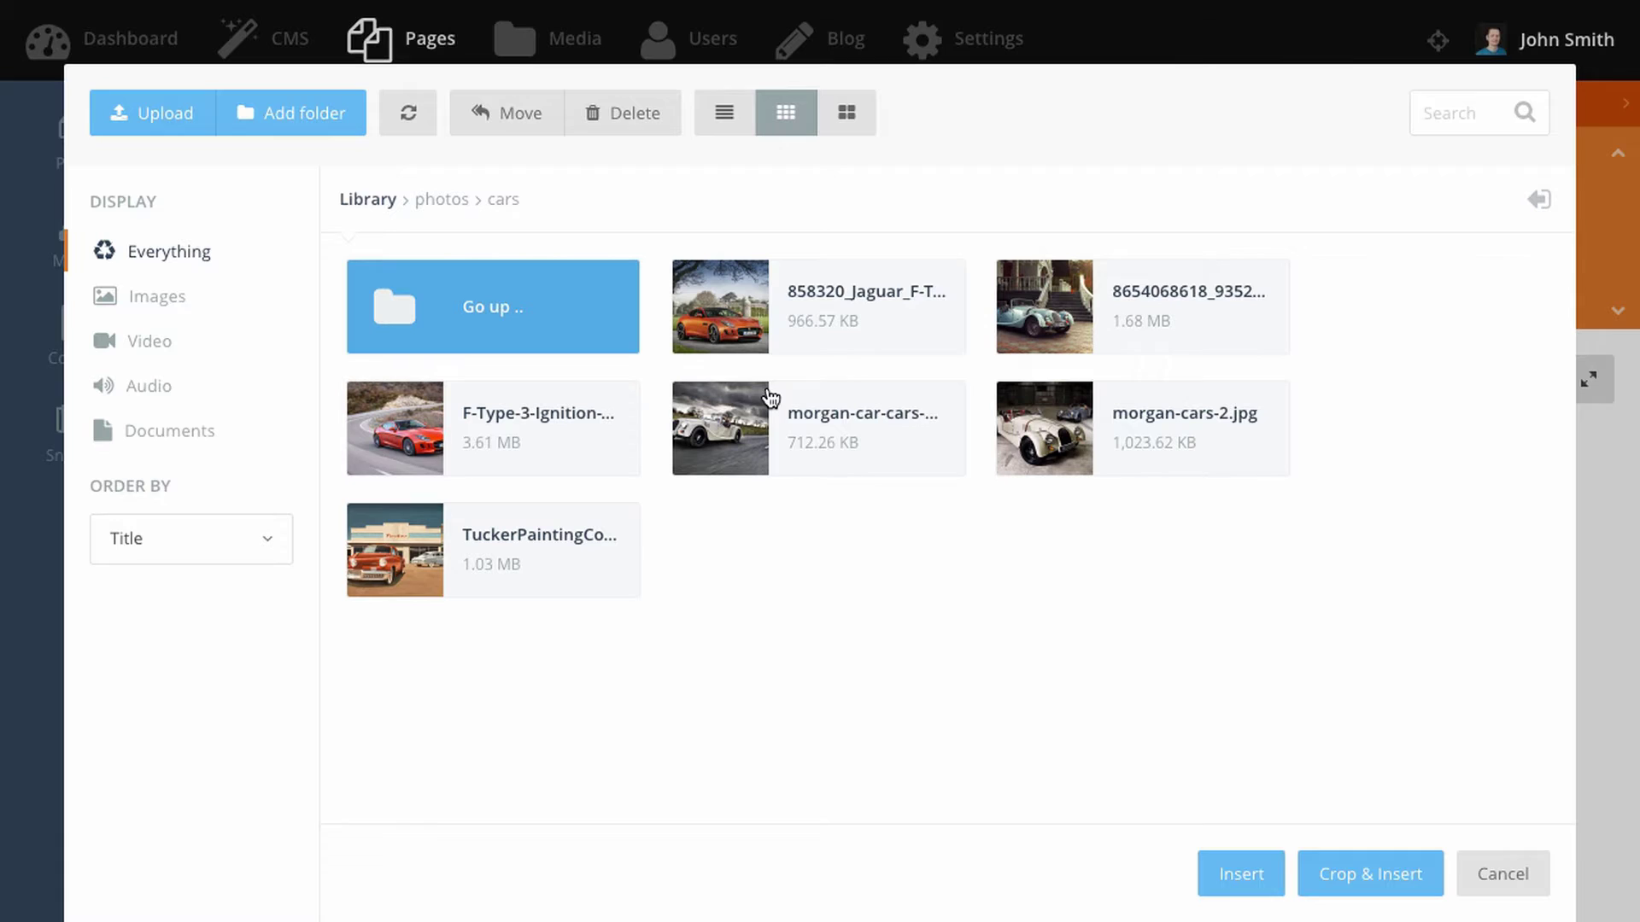
click(1037, 306)
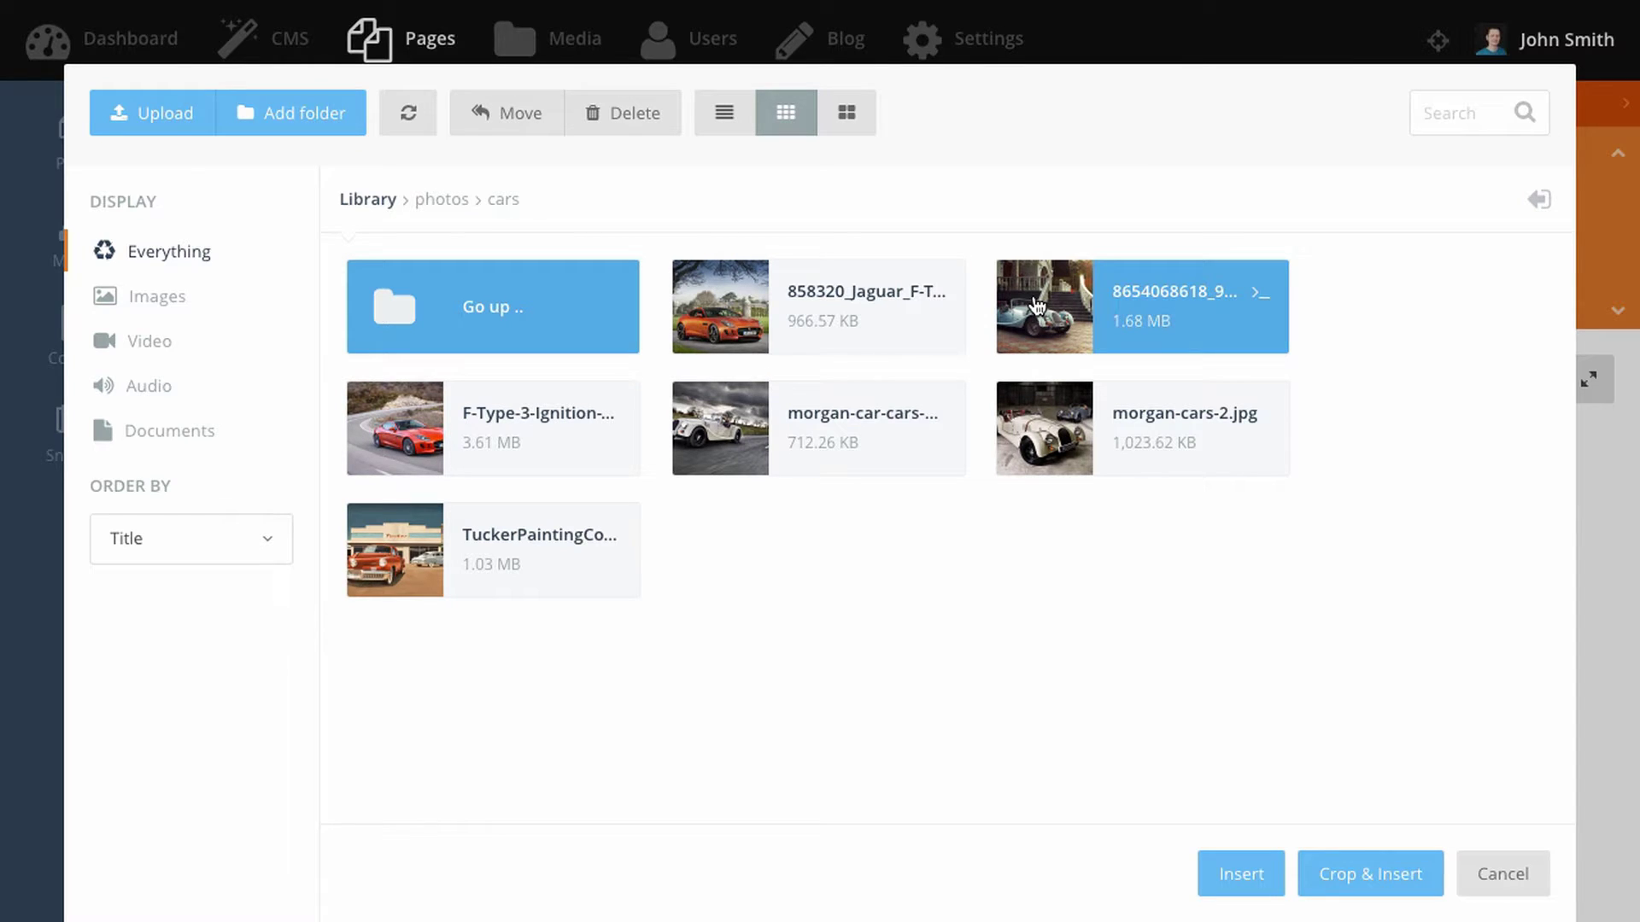
click(1224, 875)
scroll(1221, 871, down, 5)
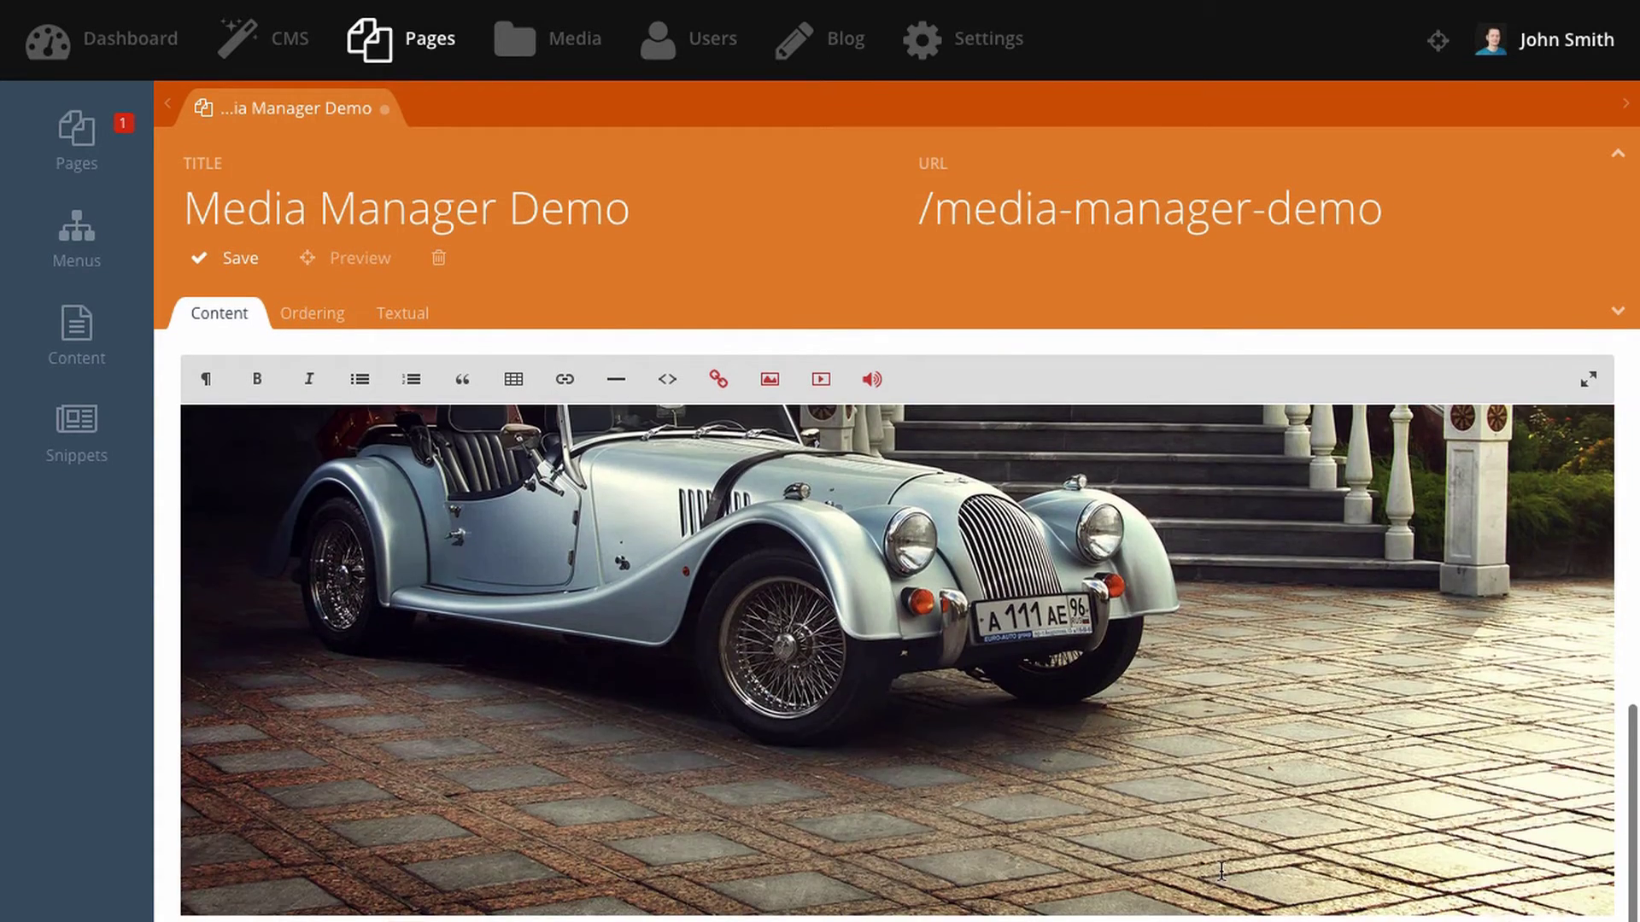
scroll(1221, 871, up, 10)
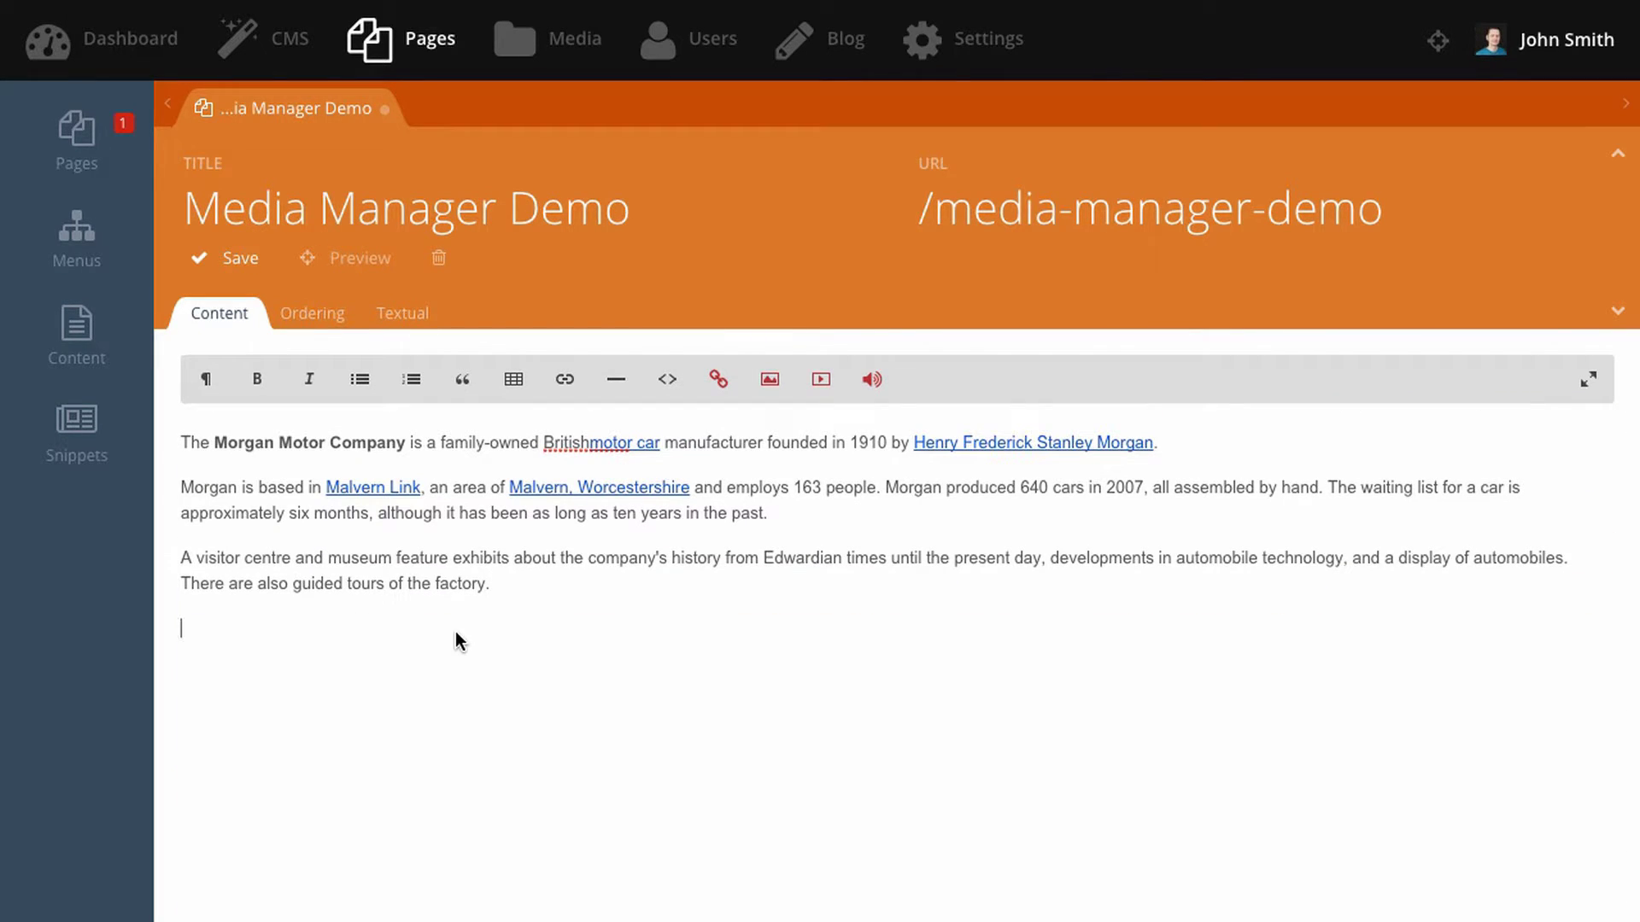
- Choose the white Morgan car photo and resize it to 1200 x 750
click(773, 393)
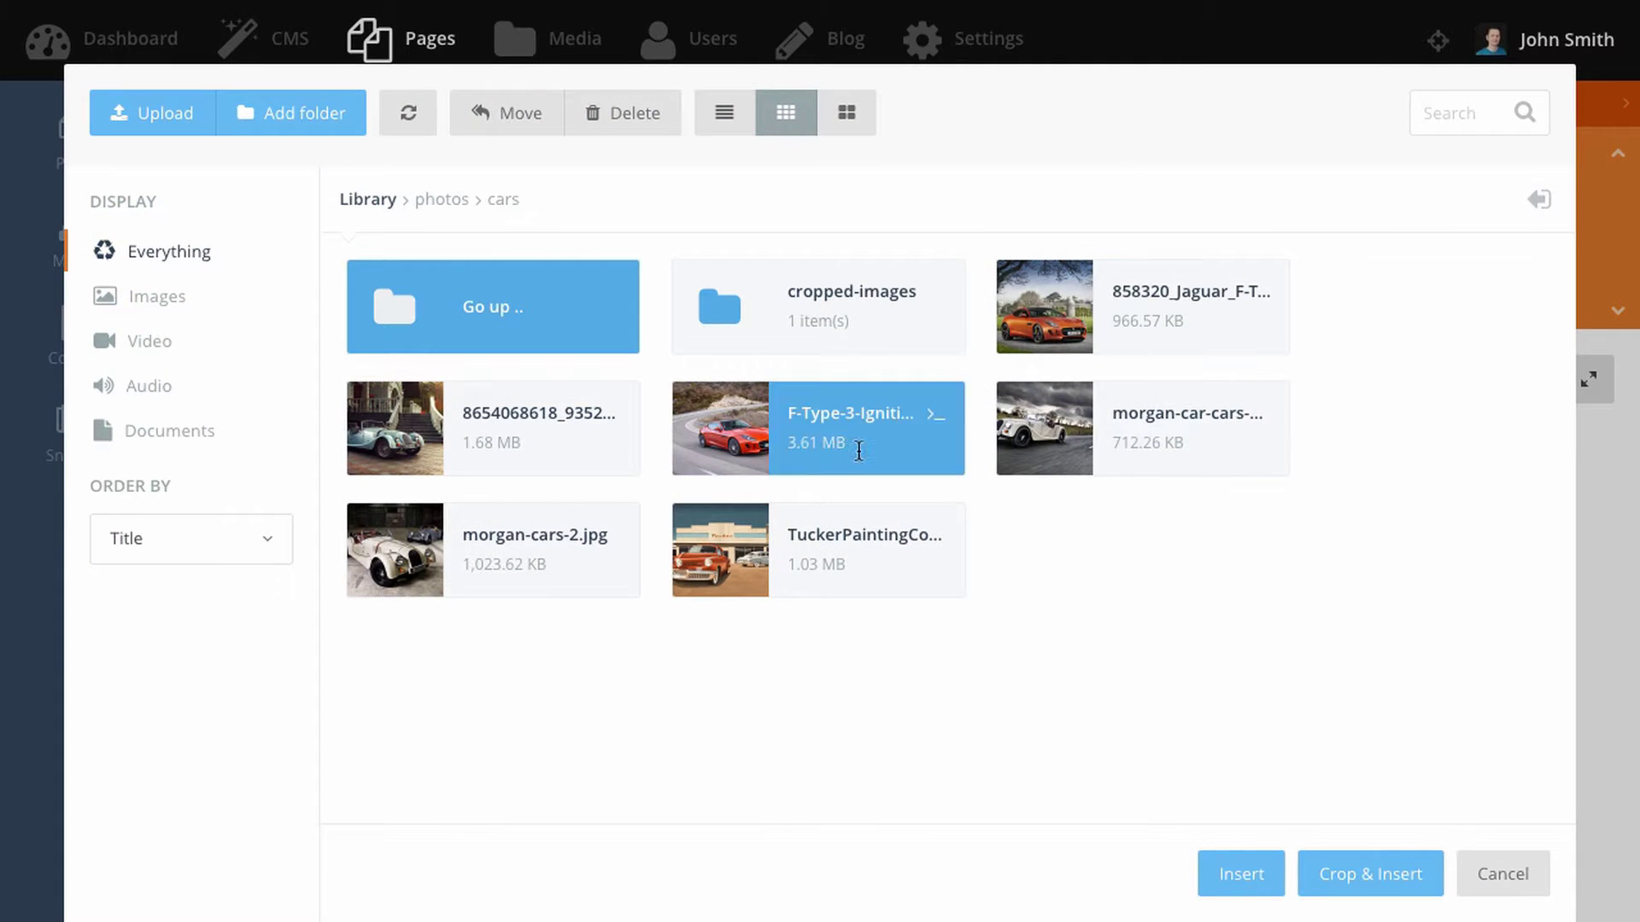
click(1018, 420)
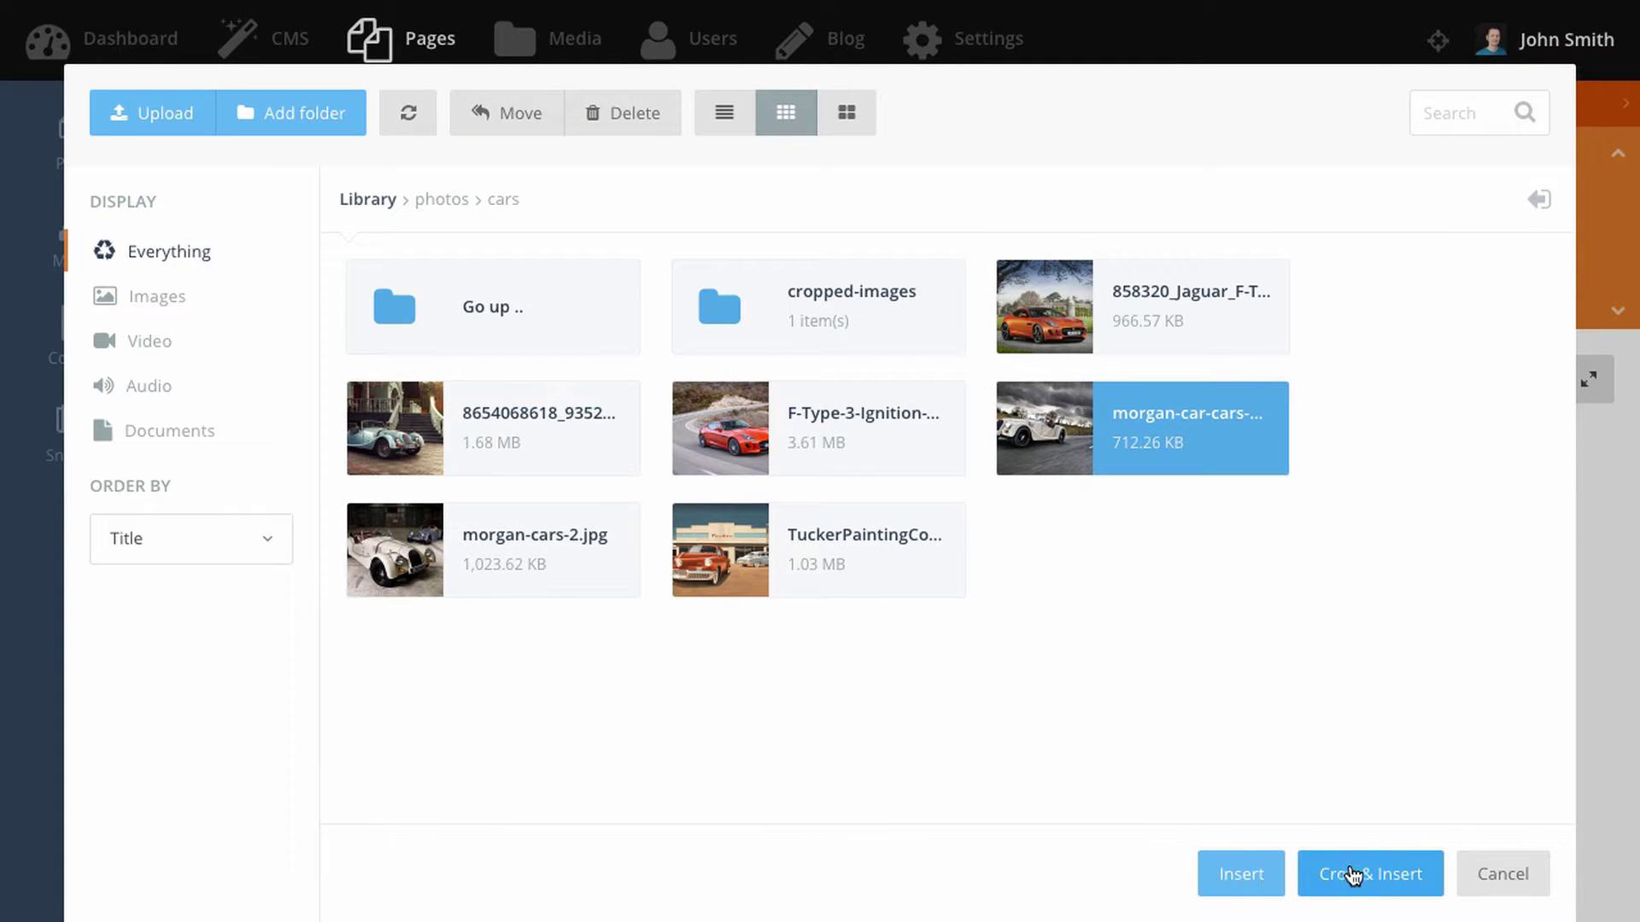
click(1365, 876)
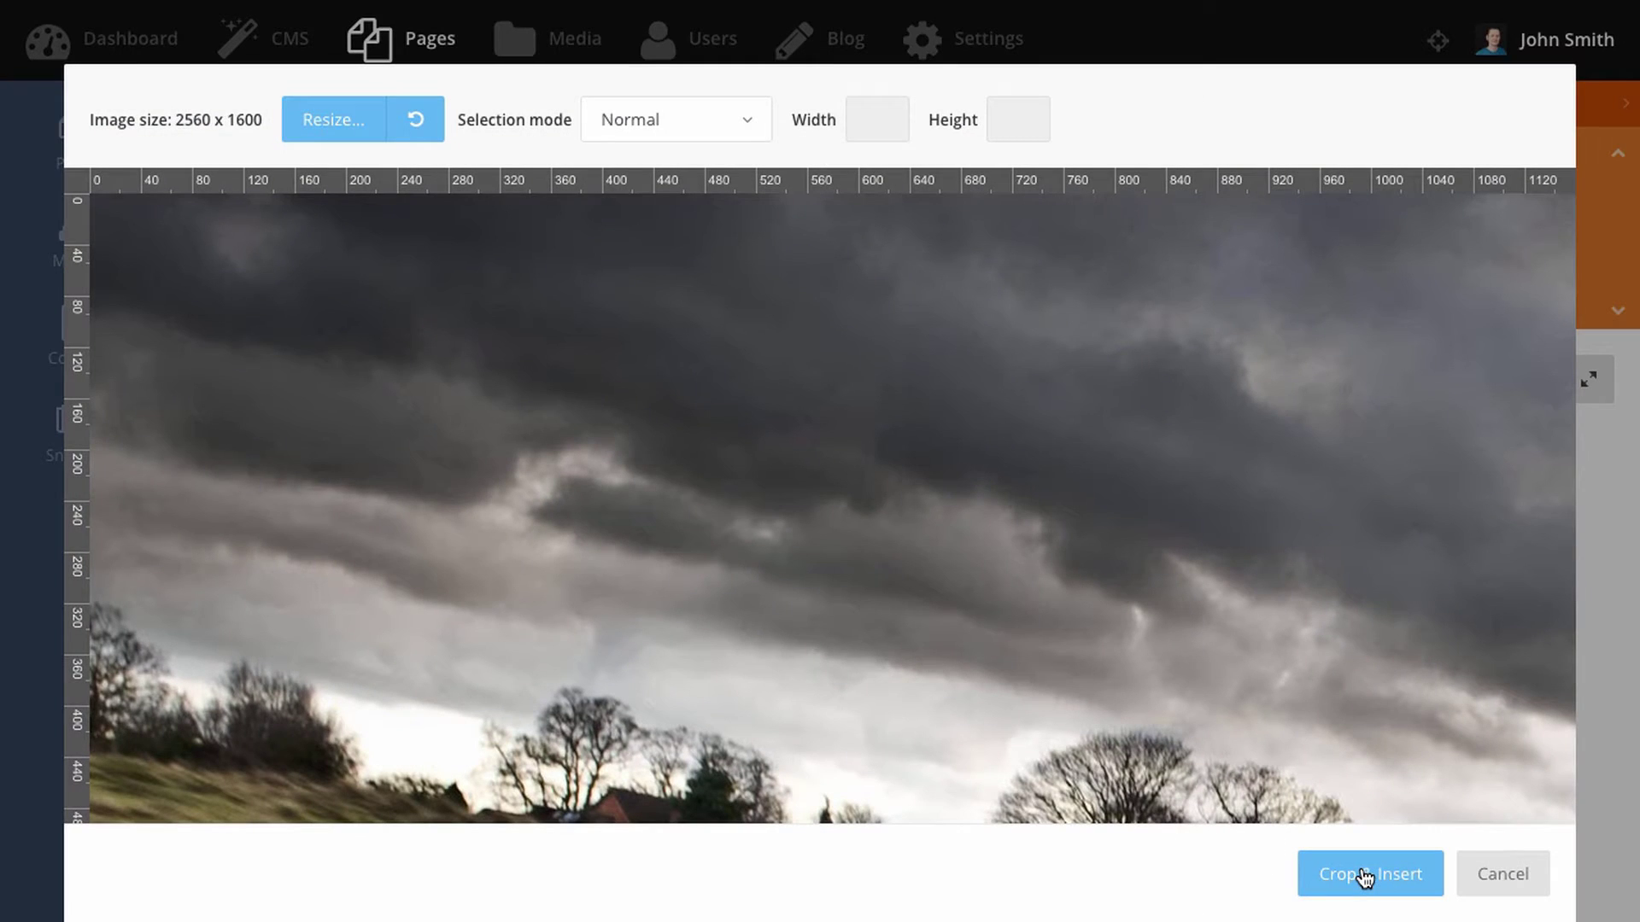
scroll(1316, 696, down, 9)
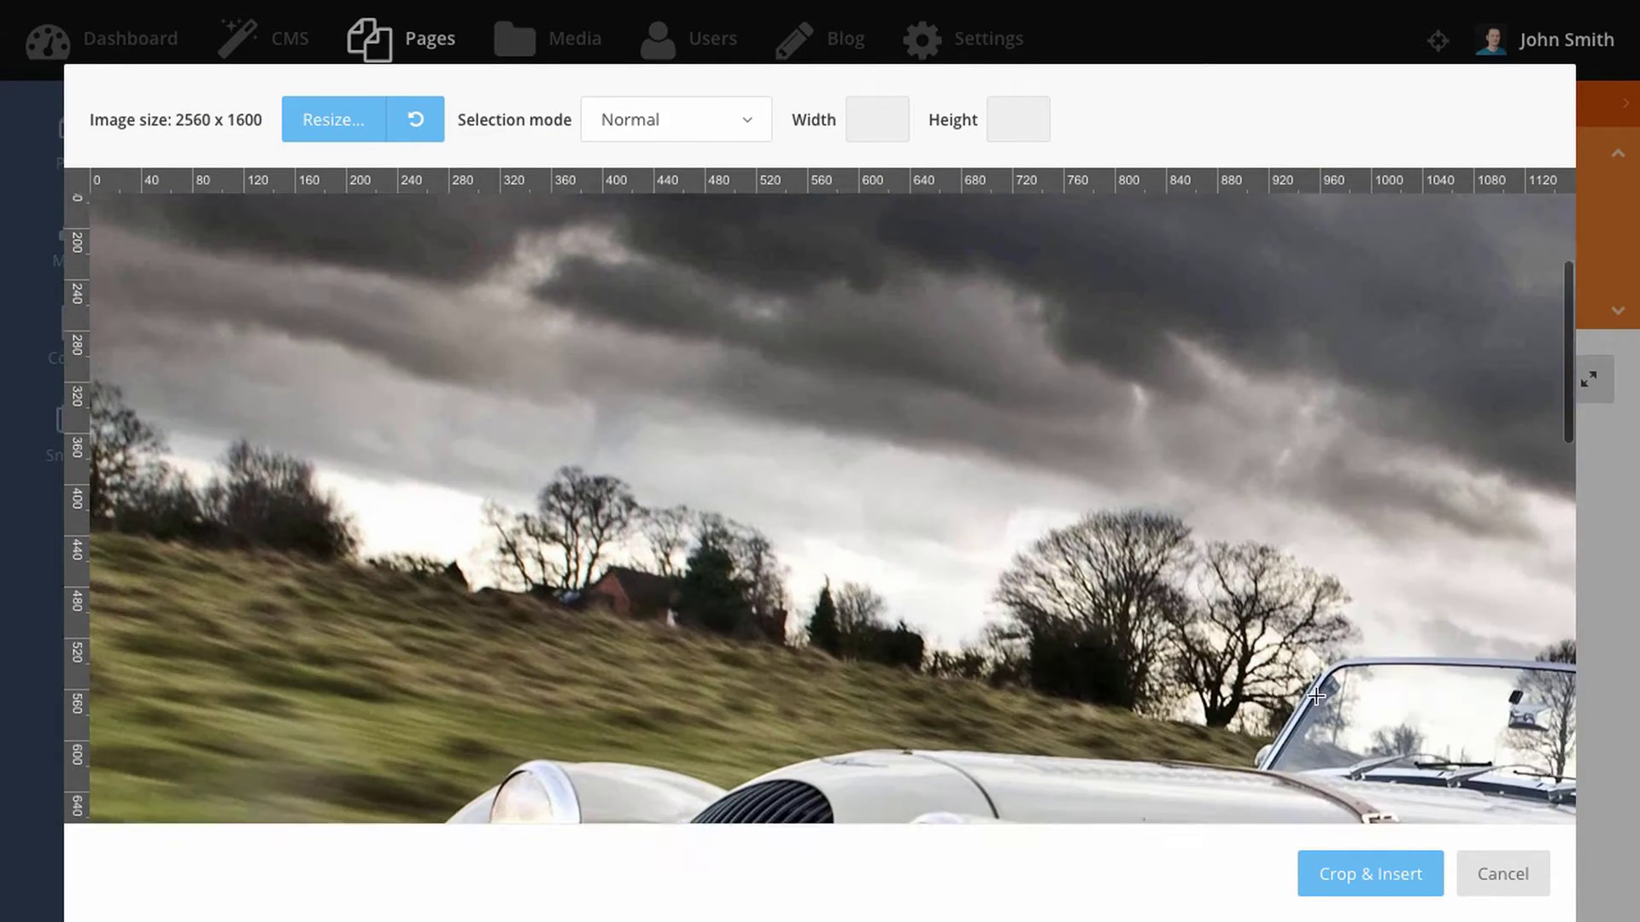
scroll(1316, 696, right, 4)
scroll(1316, 696, right, 2)
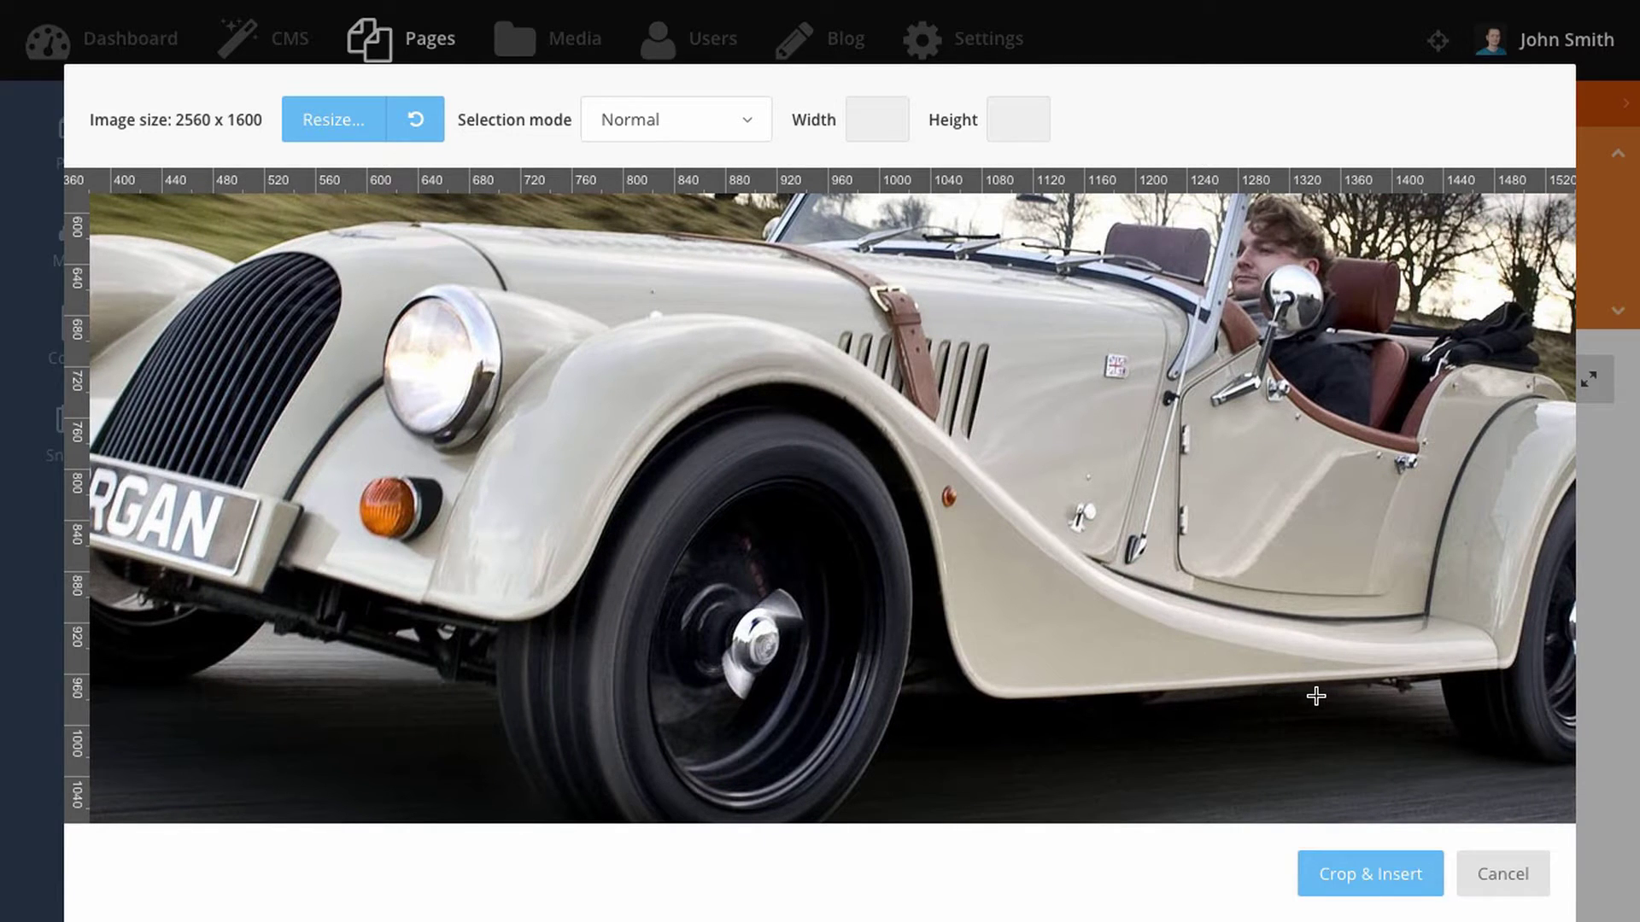
click(341, 139)
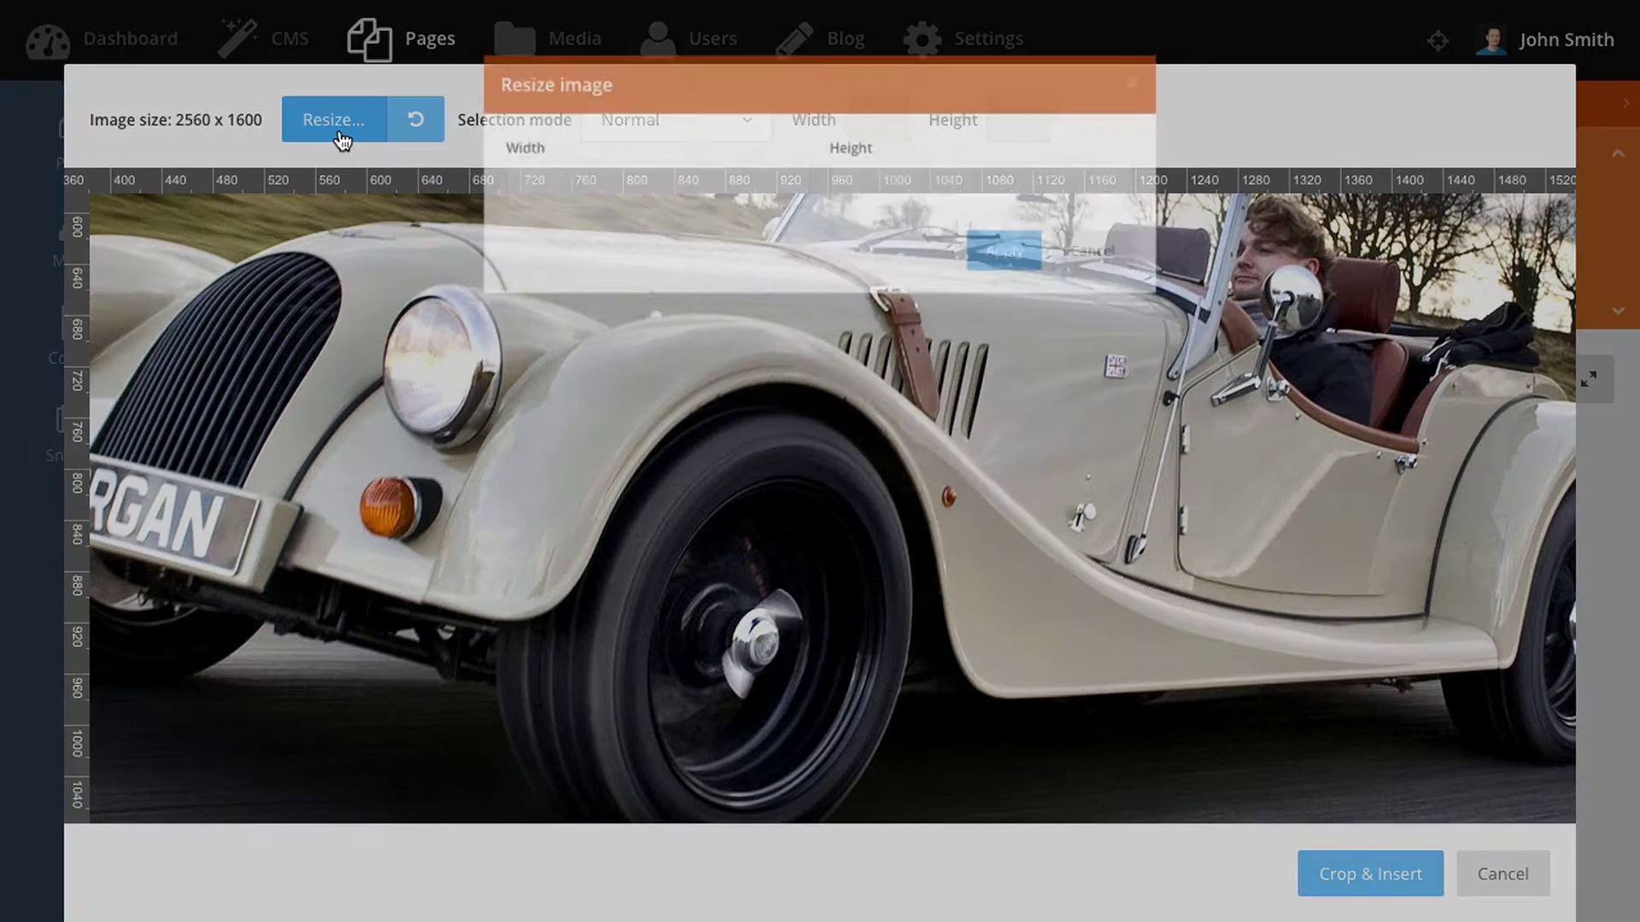
double_click(580, 201)
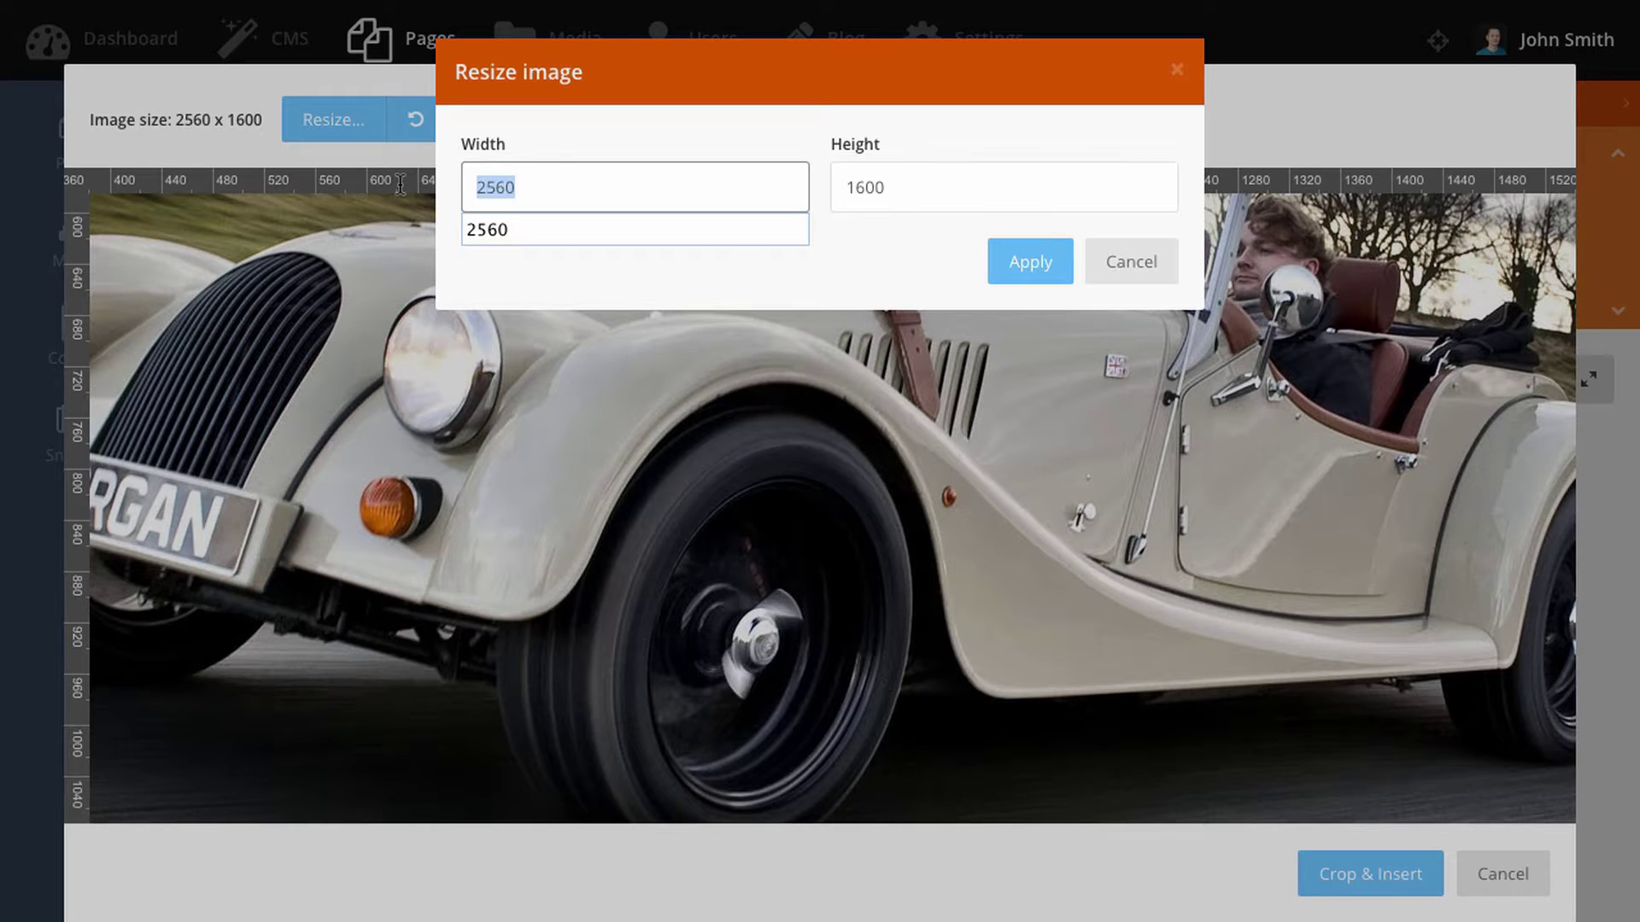
text(1200)
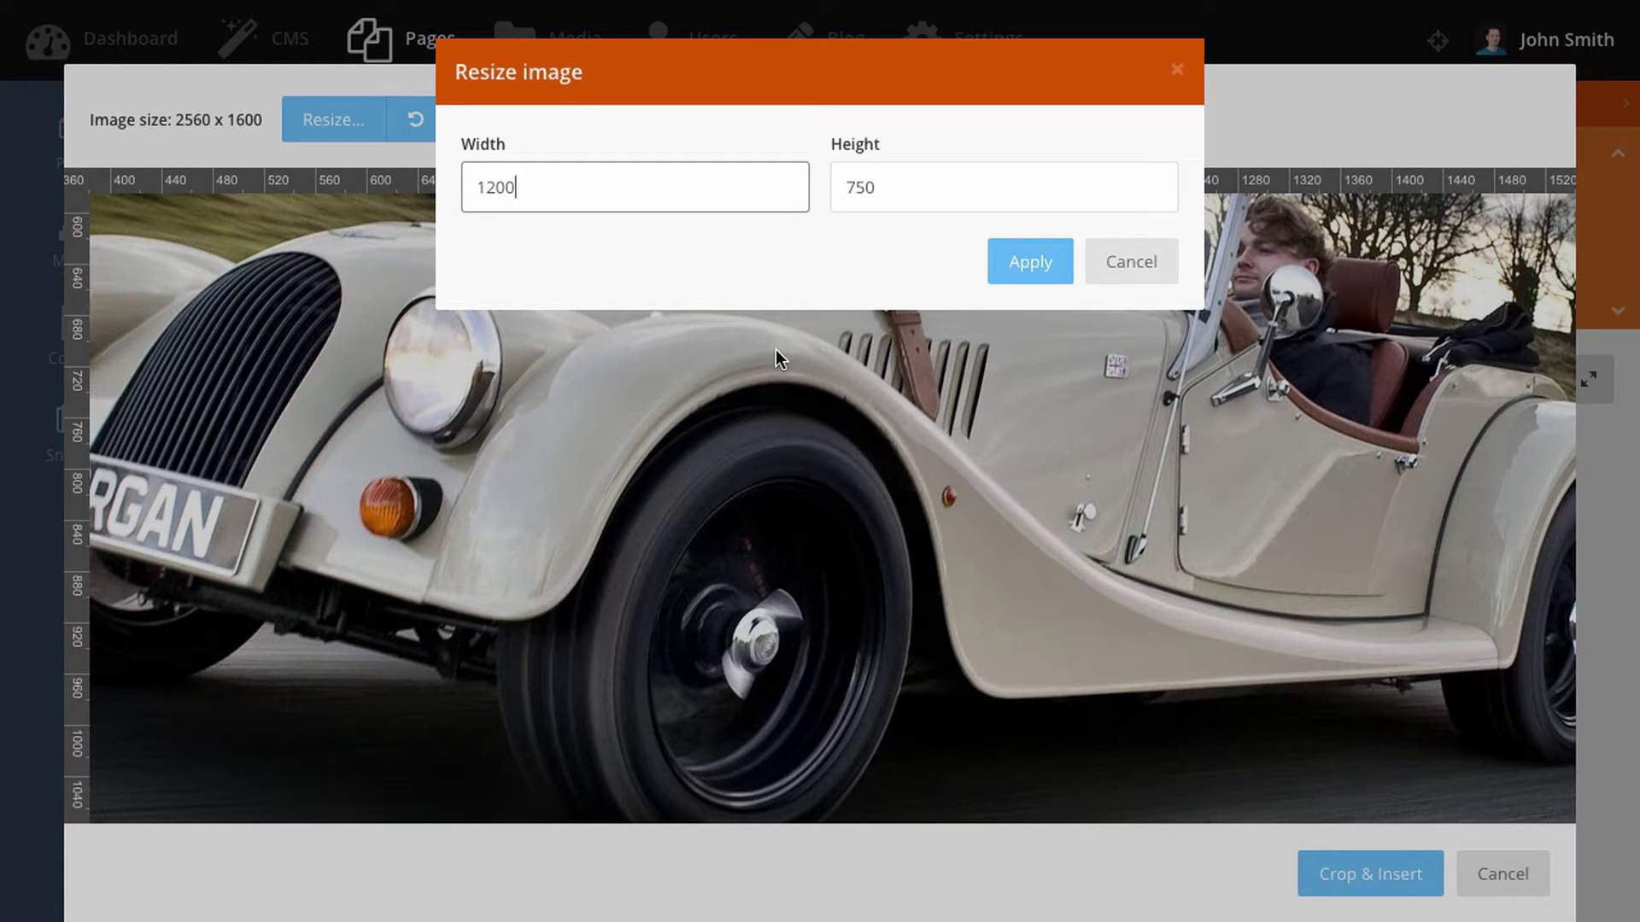
click(1035, 264)
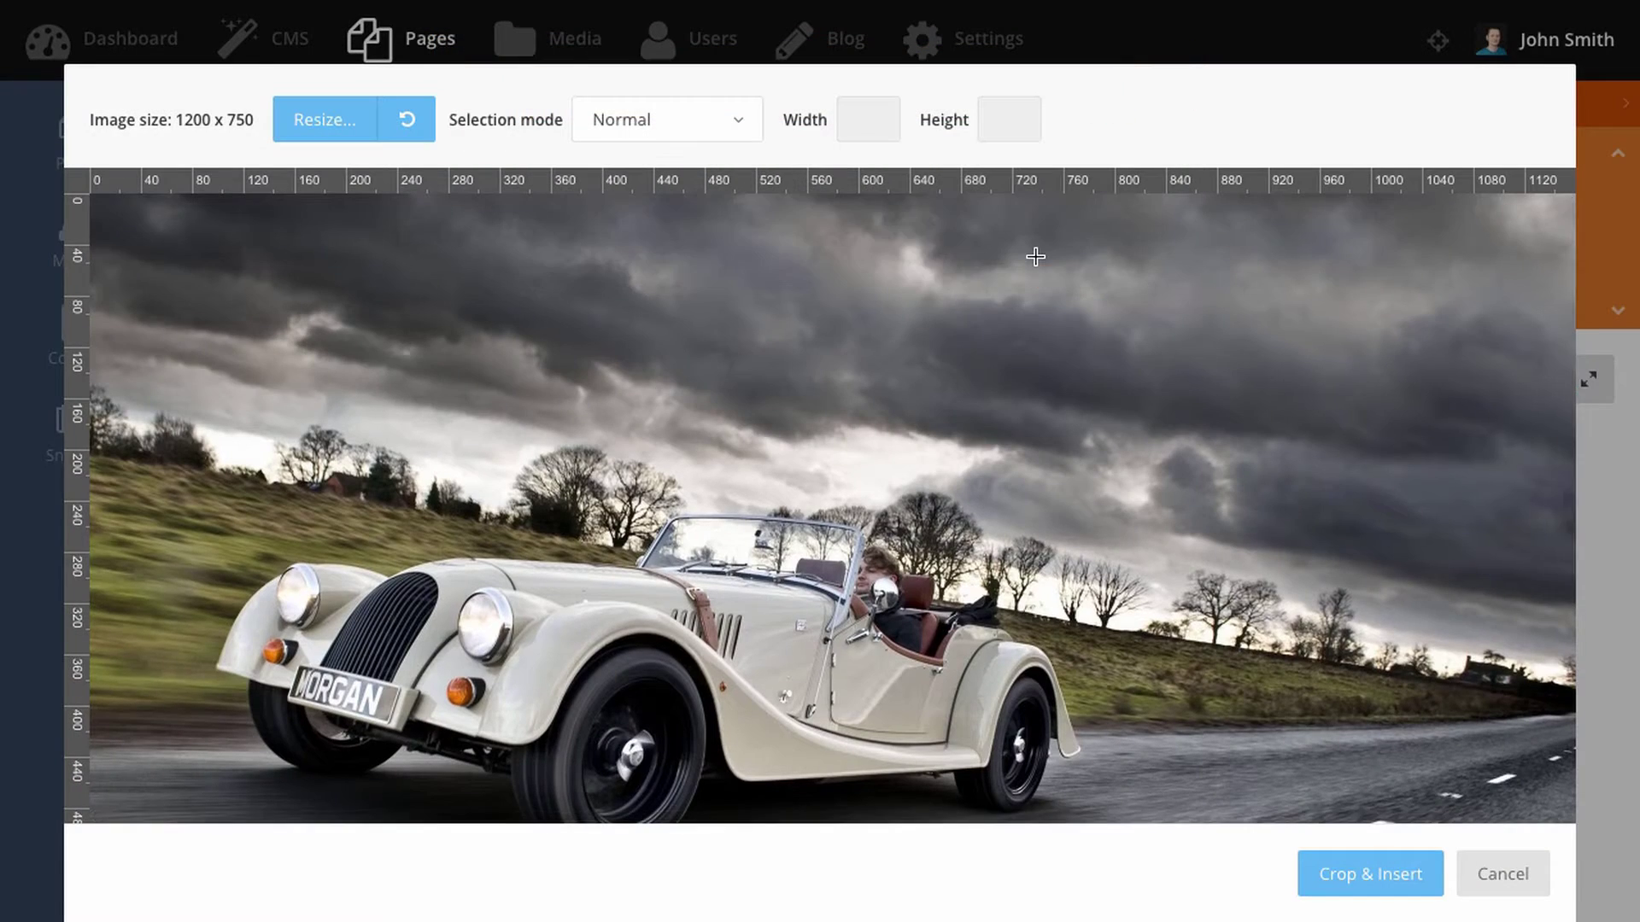
- Crop around the car and insert the image below the page text
scroll(1036, 256, down, 2)
drag(174, 295, 1175, 784)
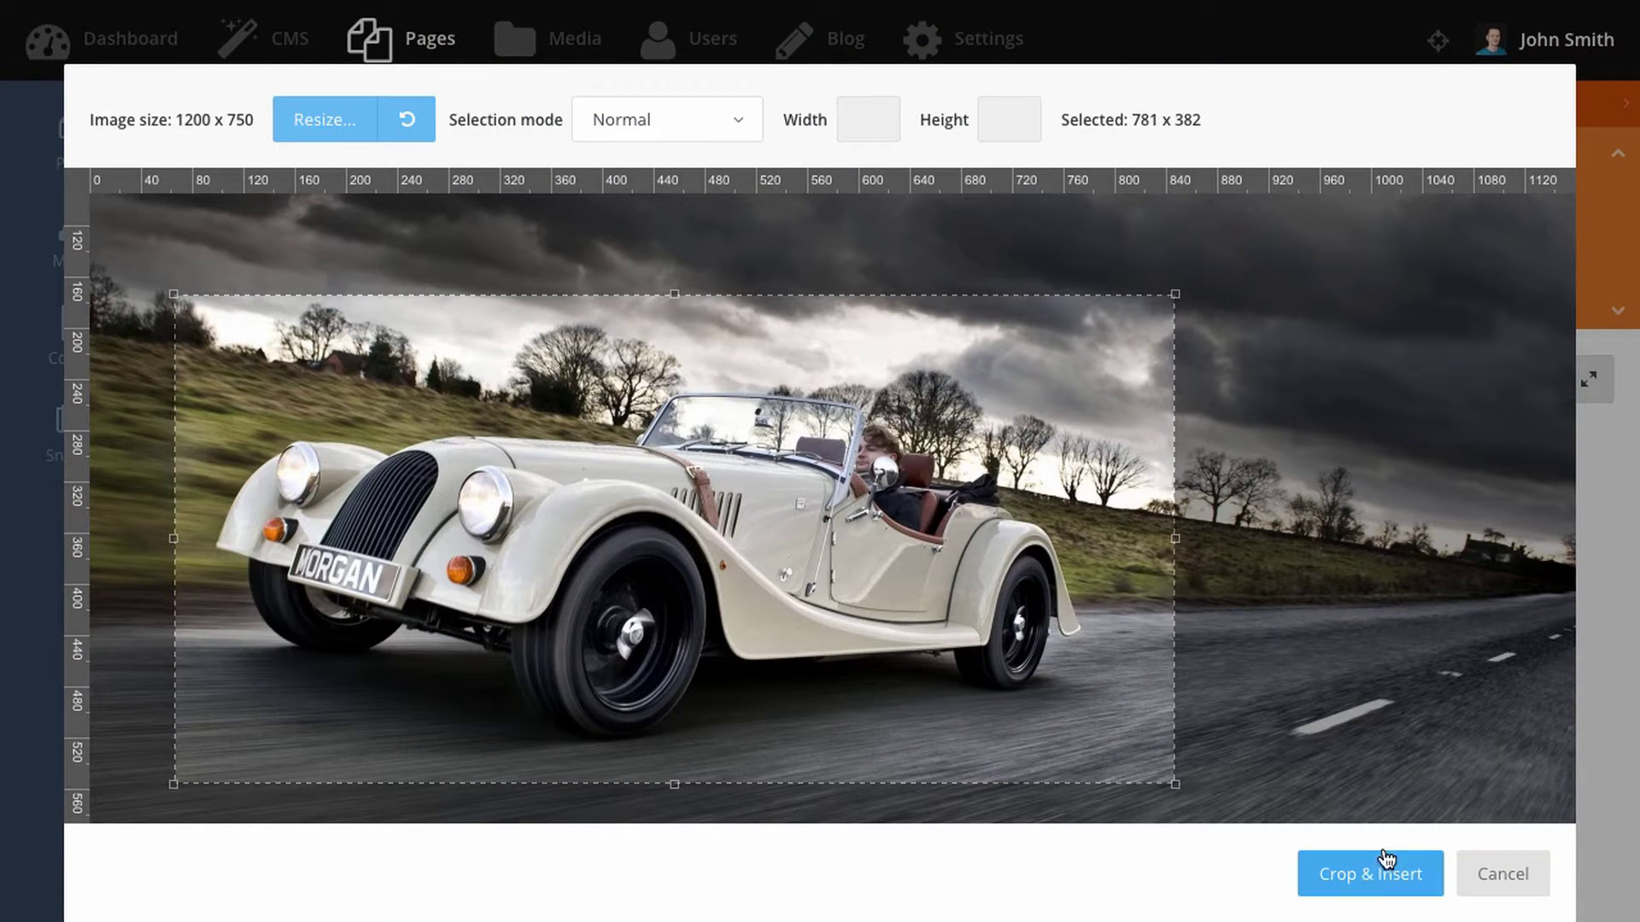
click(1367, 892)
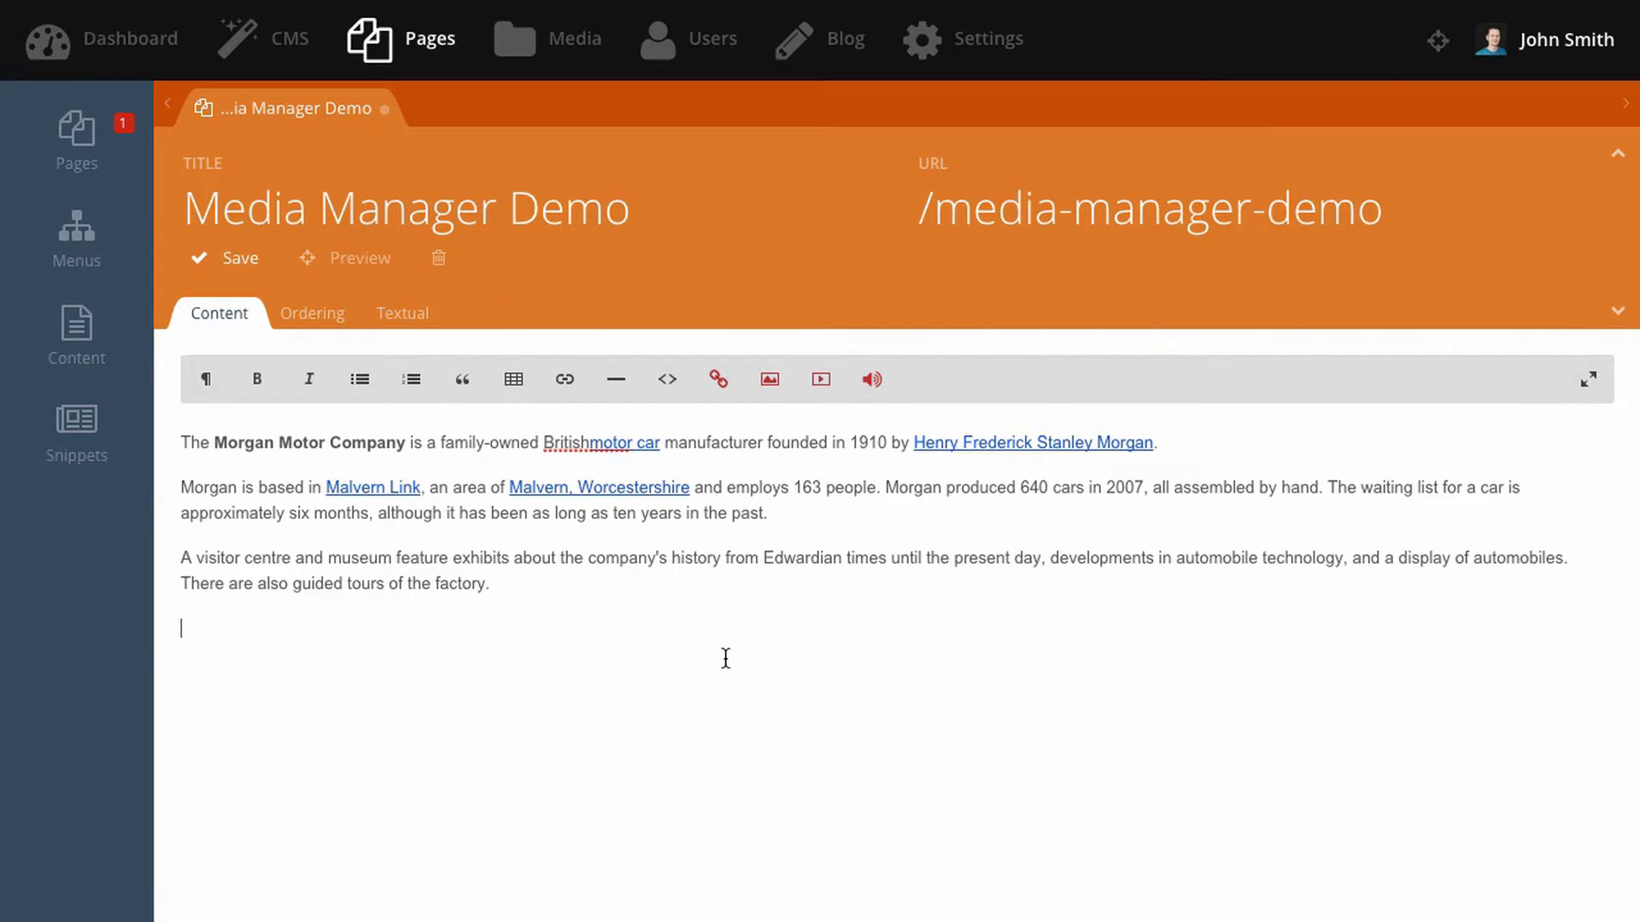
- Insert the clipcanvas video, save the page, and play it in the preview
click(821, 381)
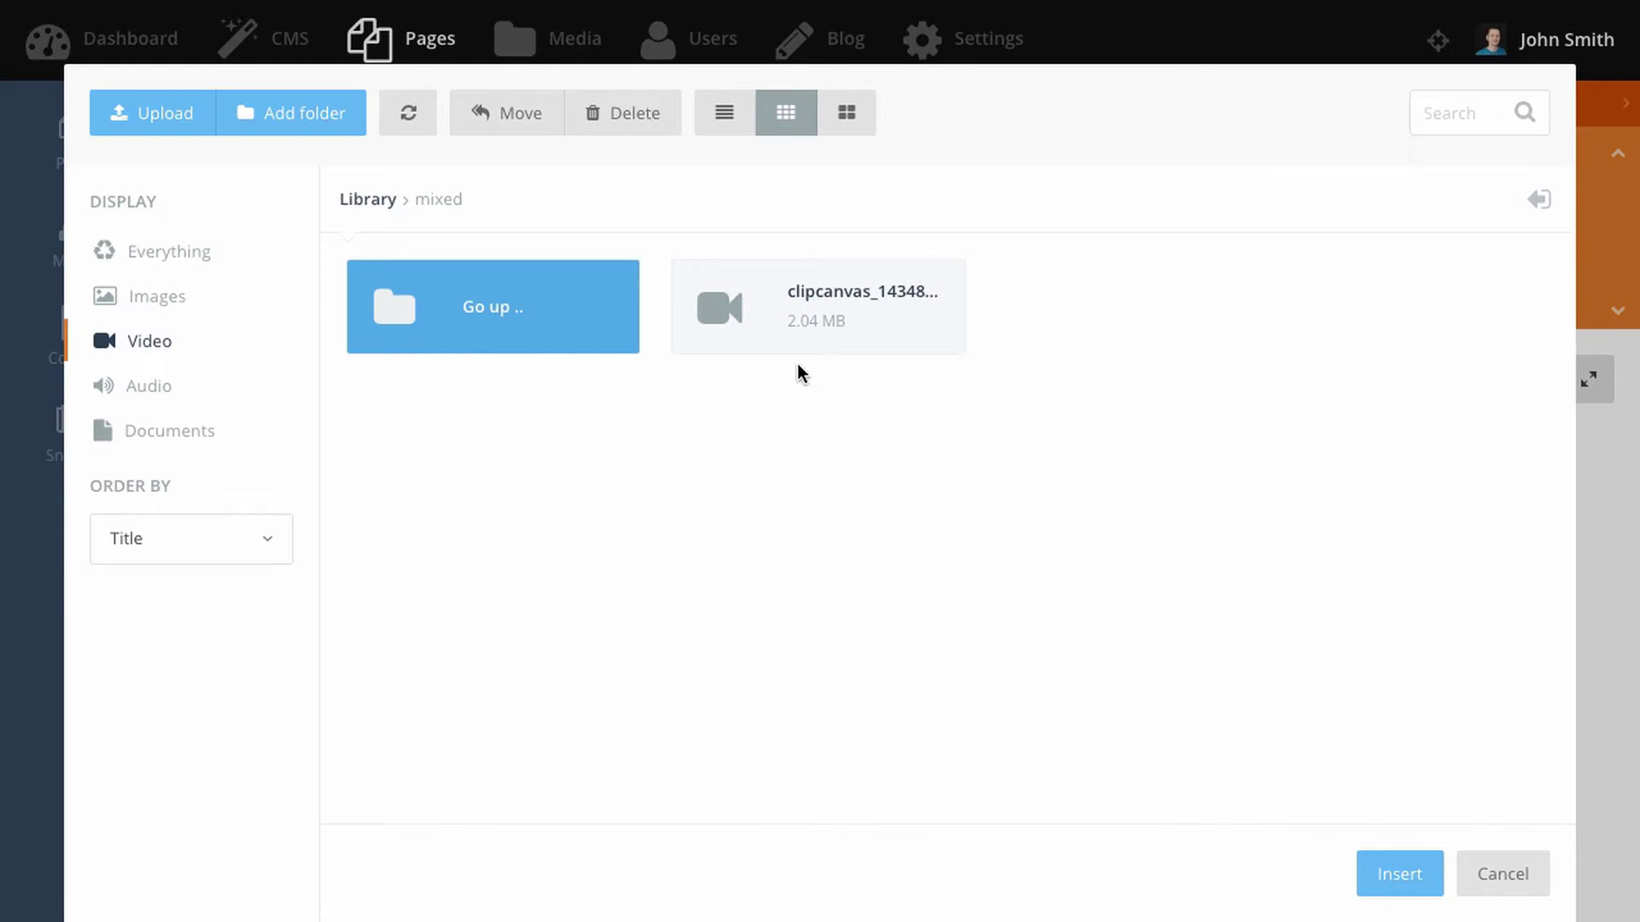
click(751, 349)
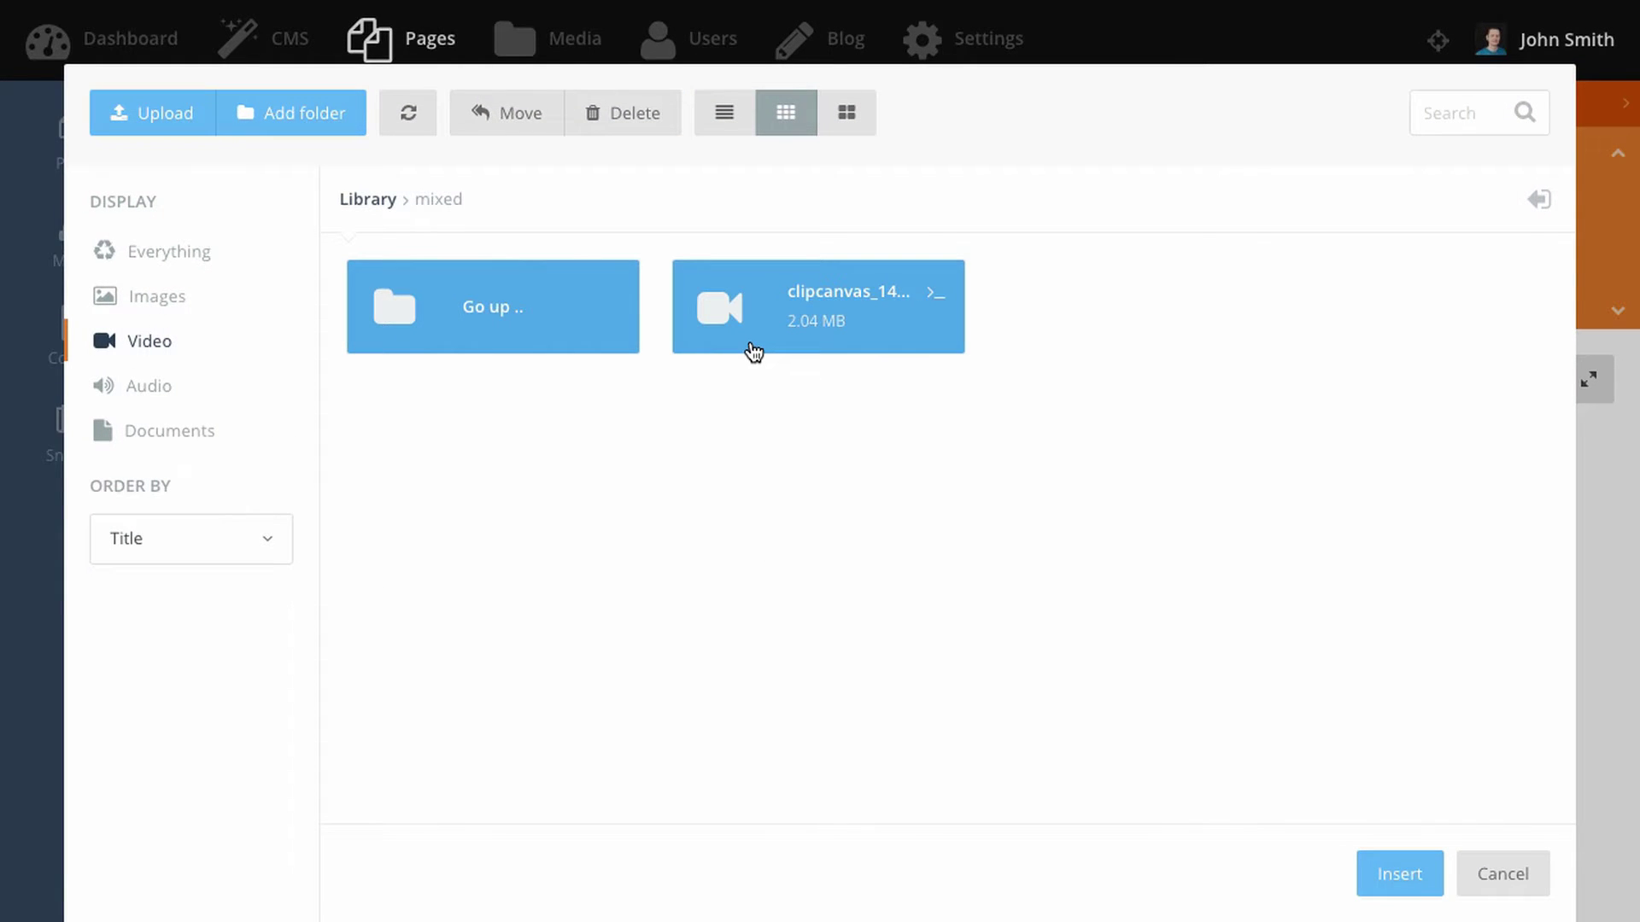
click(1406, 885)
click(255, 258)
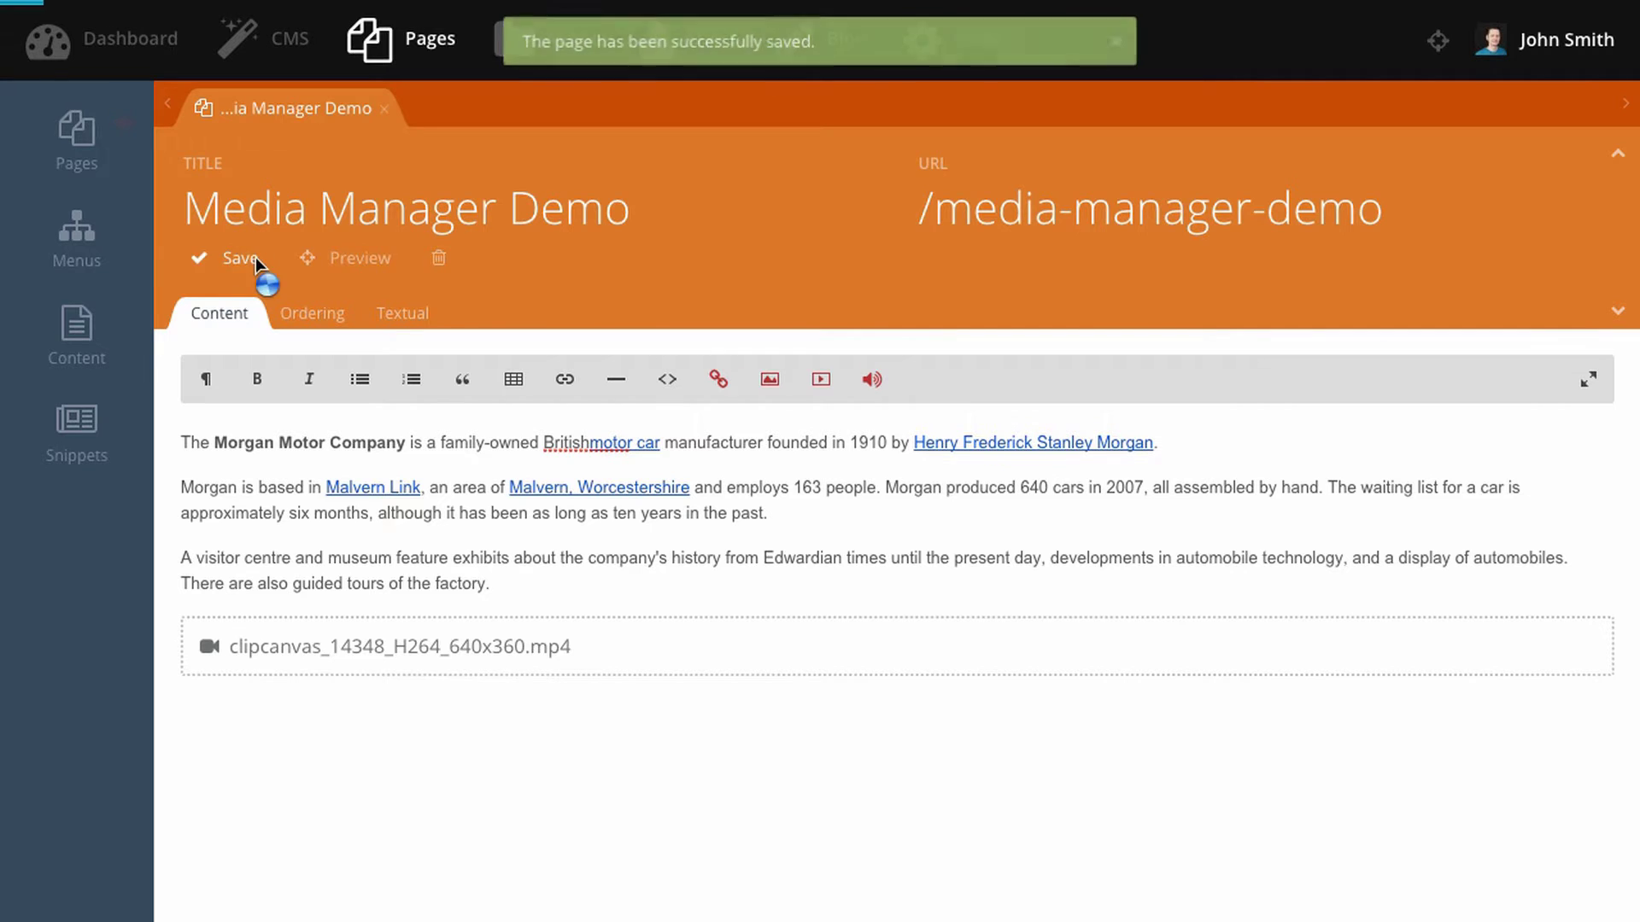
click(346, 258)
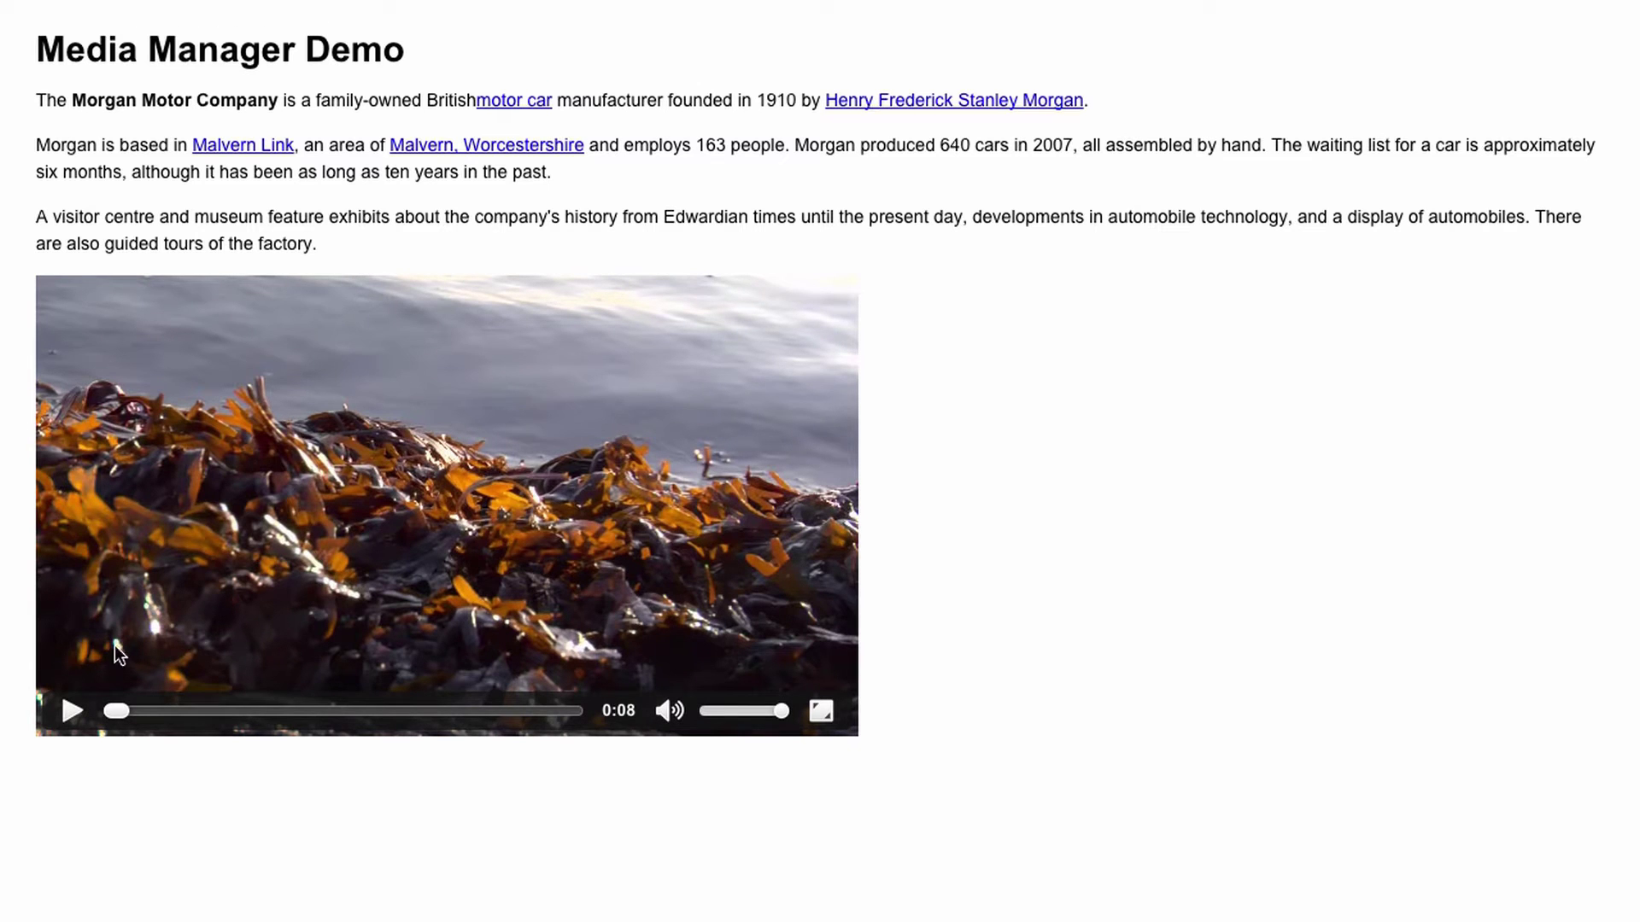
click(72, 710)
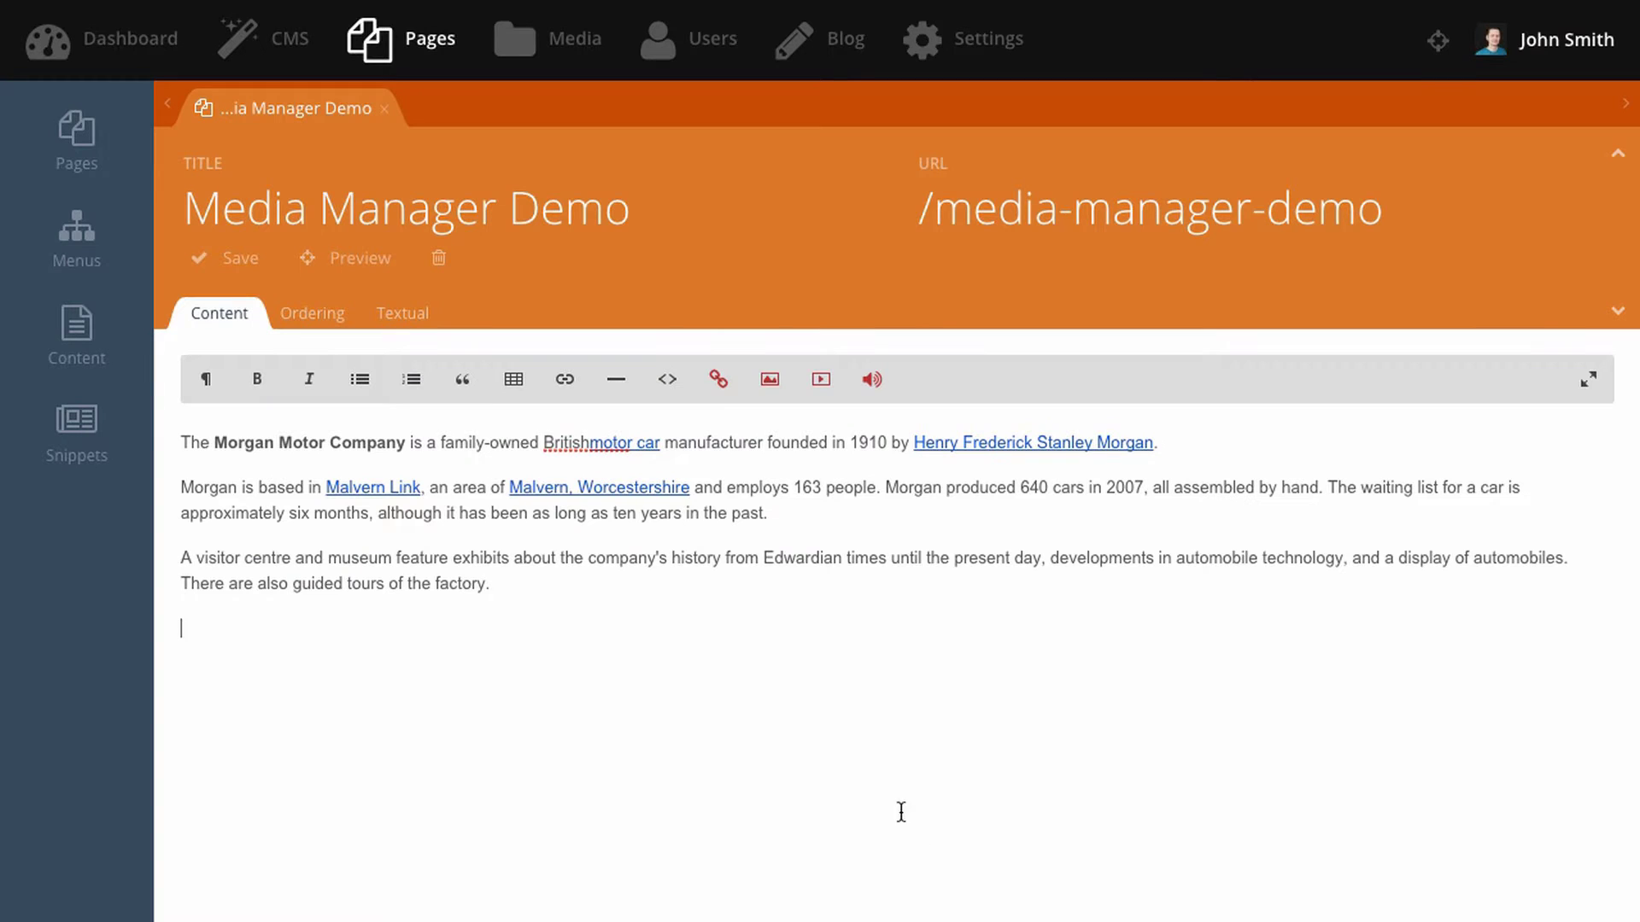
- Insert the first cinematic audio file, save, and play it in the preview
click(872, 382)
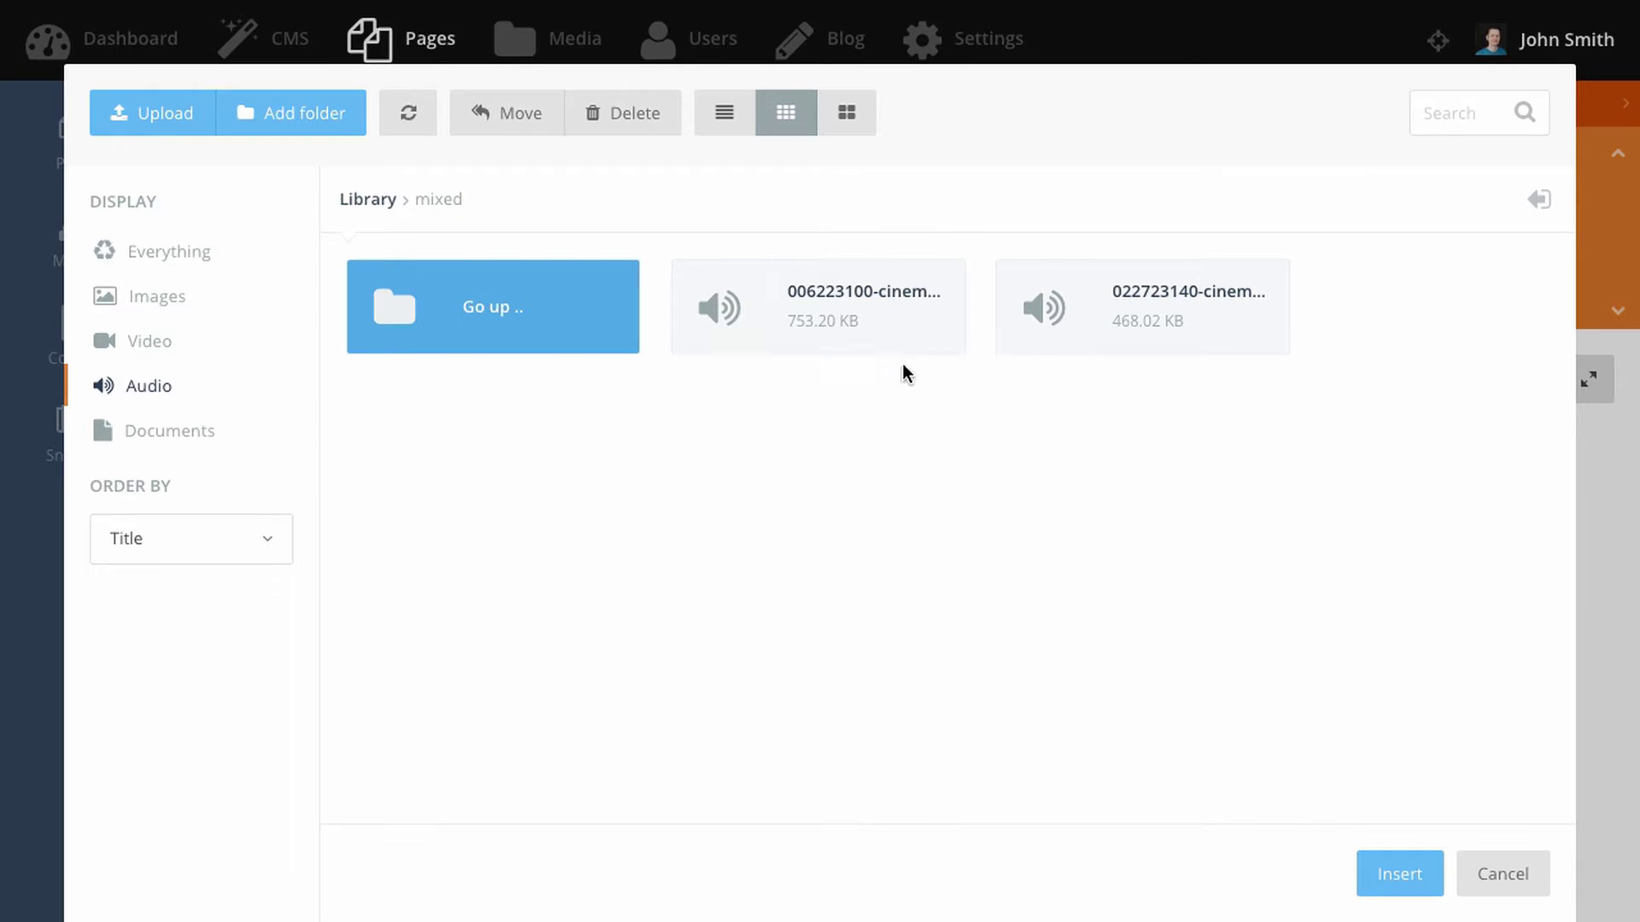
click(922, 345)
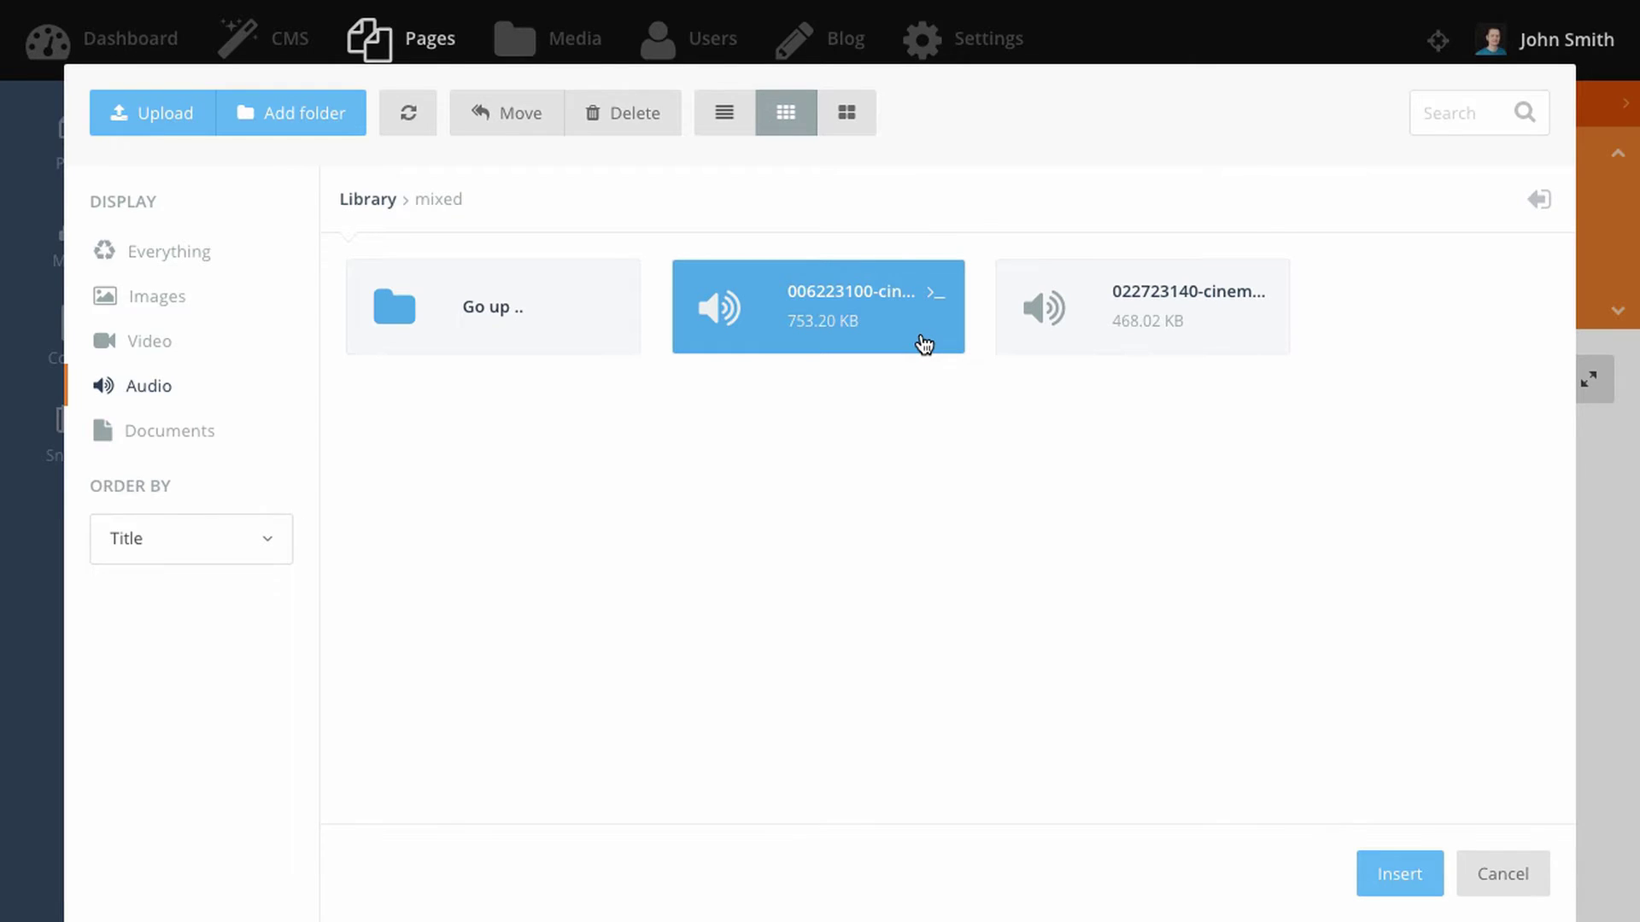
click(1409, 873)
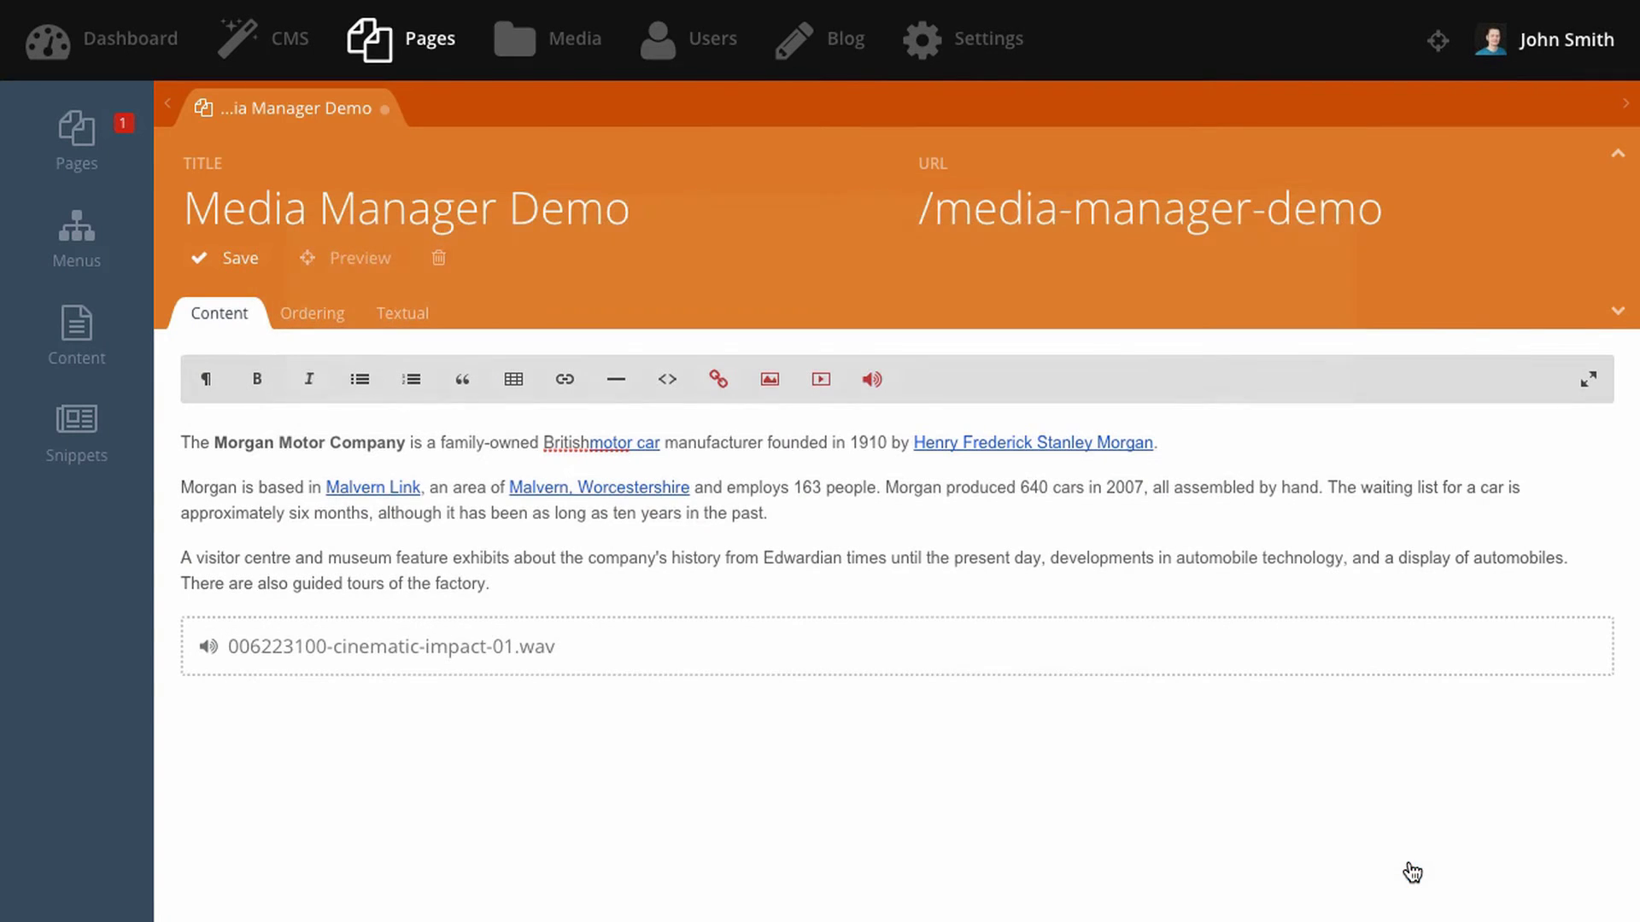
click(251, 265)
click(361, 258)
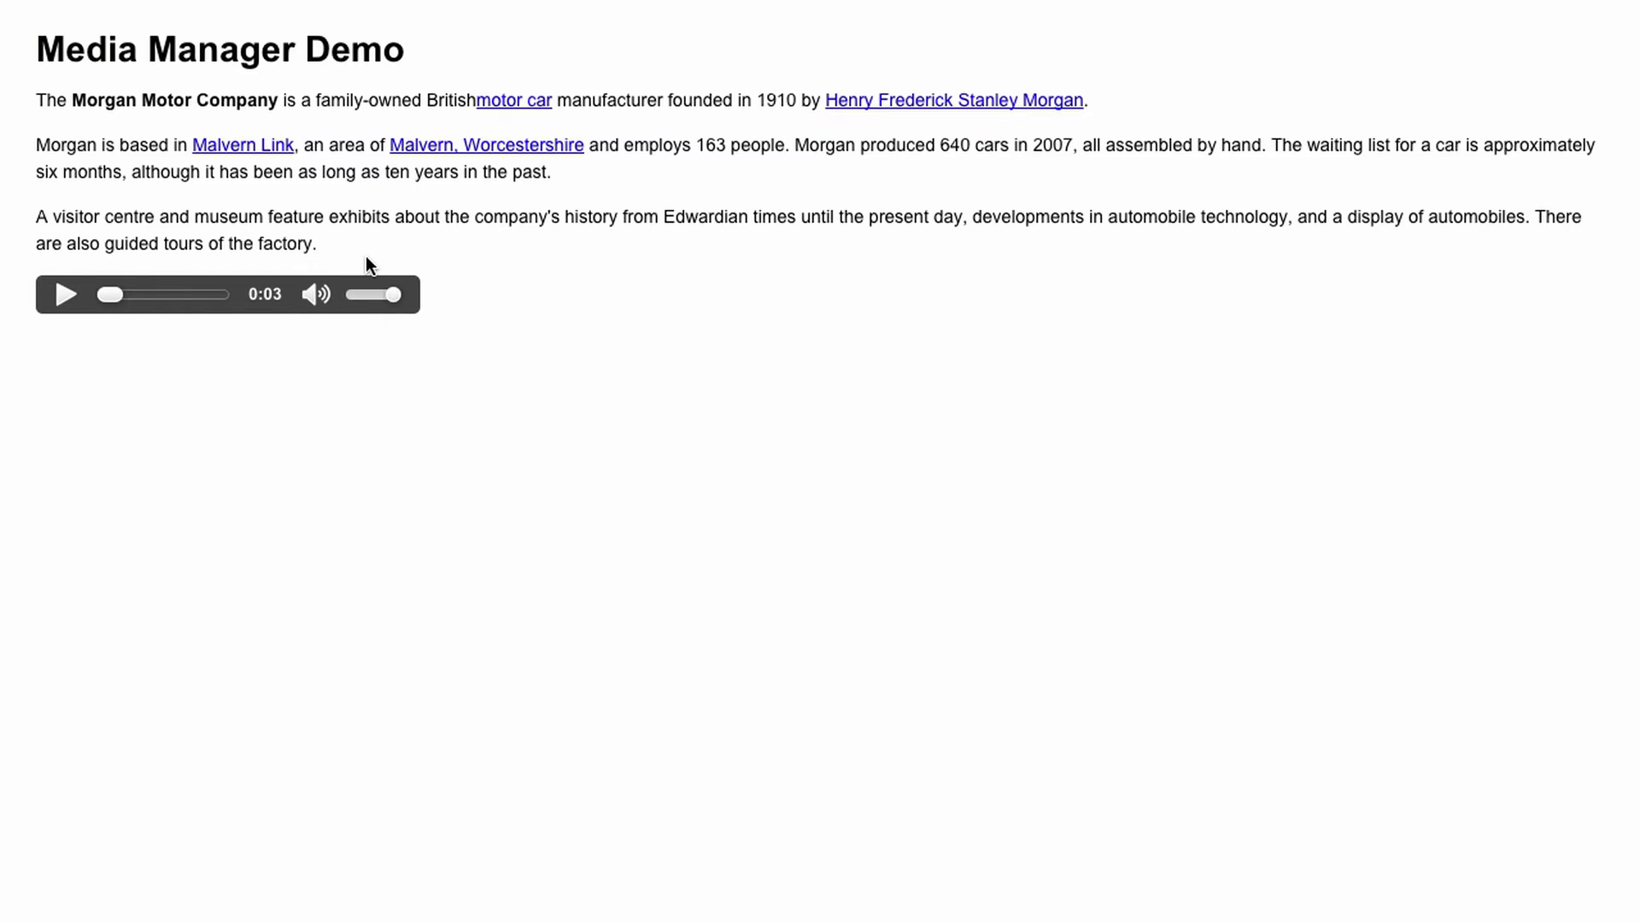
click(68, 295)
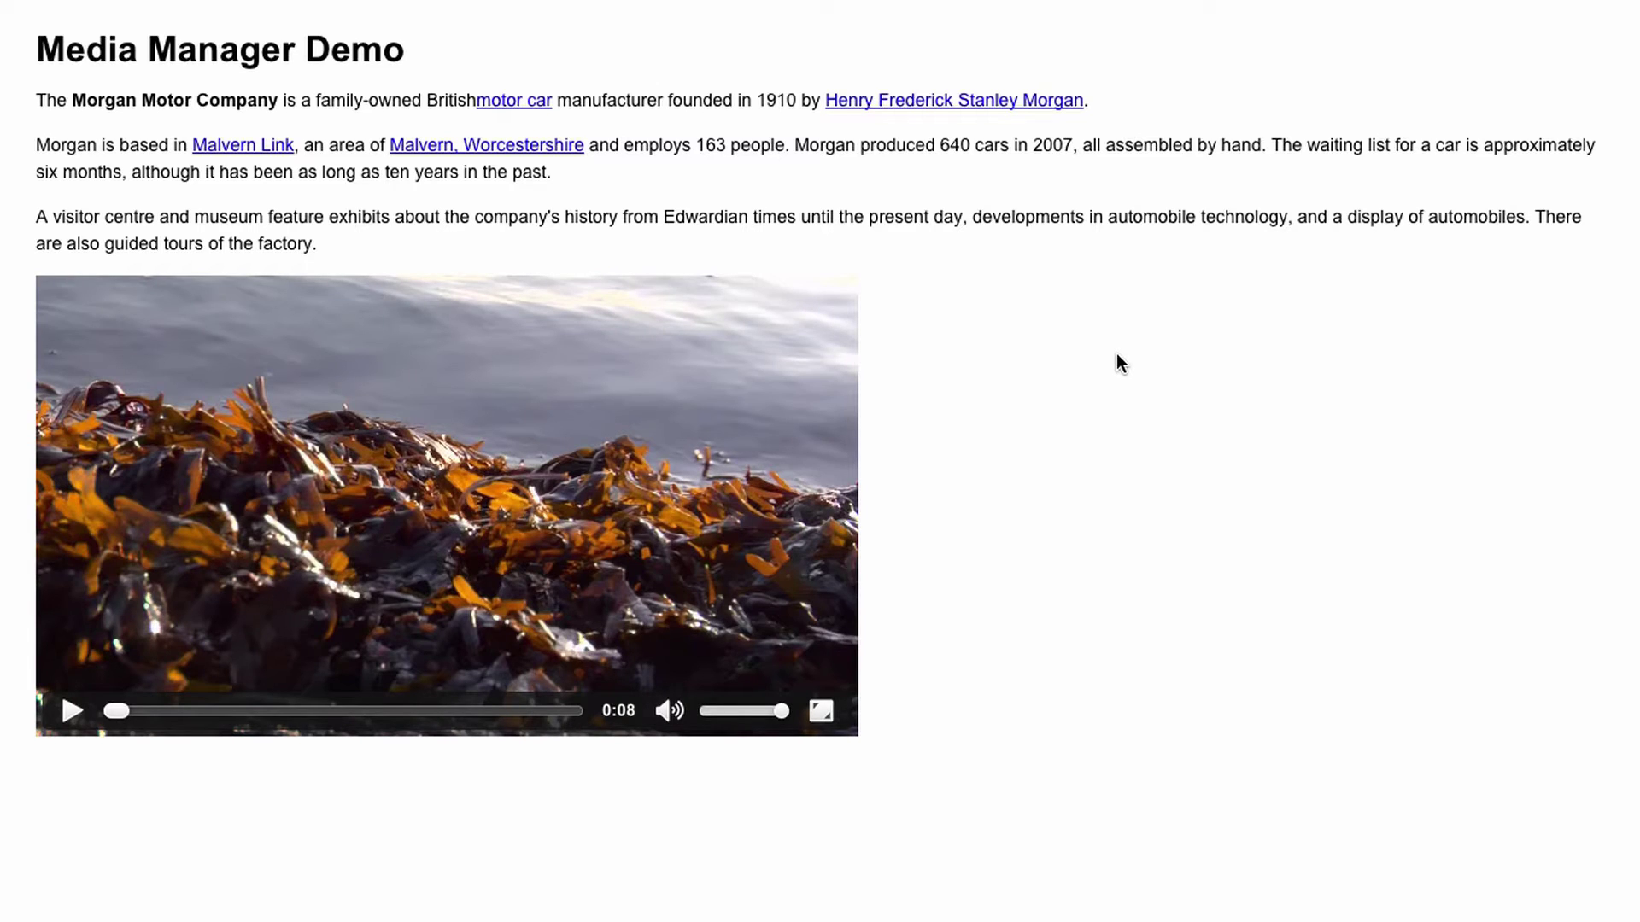
- Inspect the generated <video> tag in the preview's page source, then return to the backend
right_click(1160, 394)
click(1232, 569)
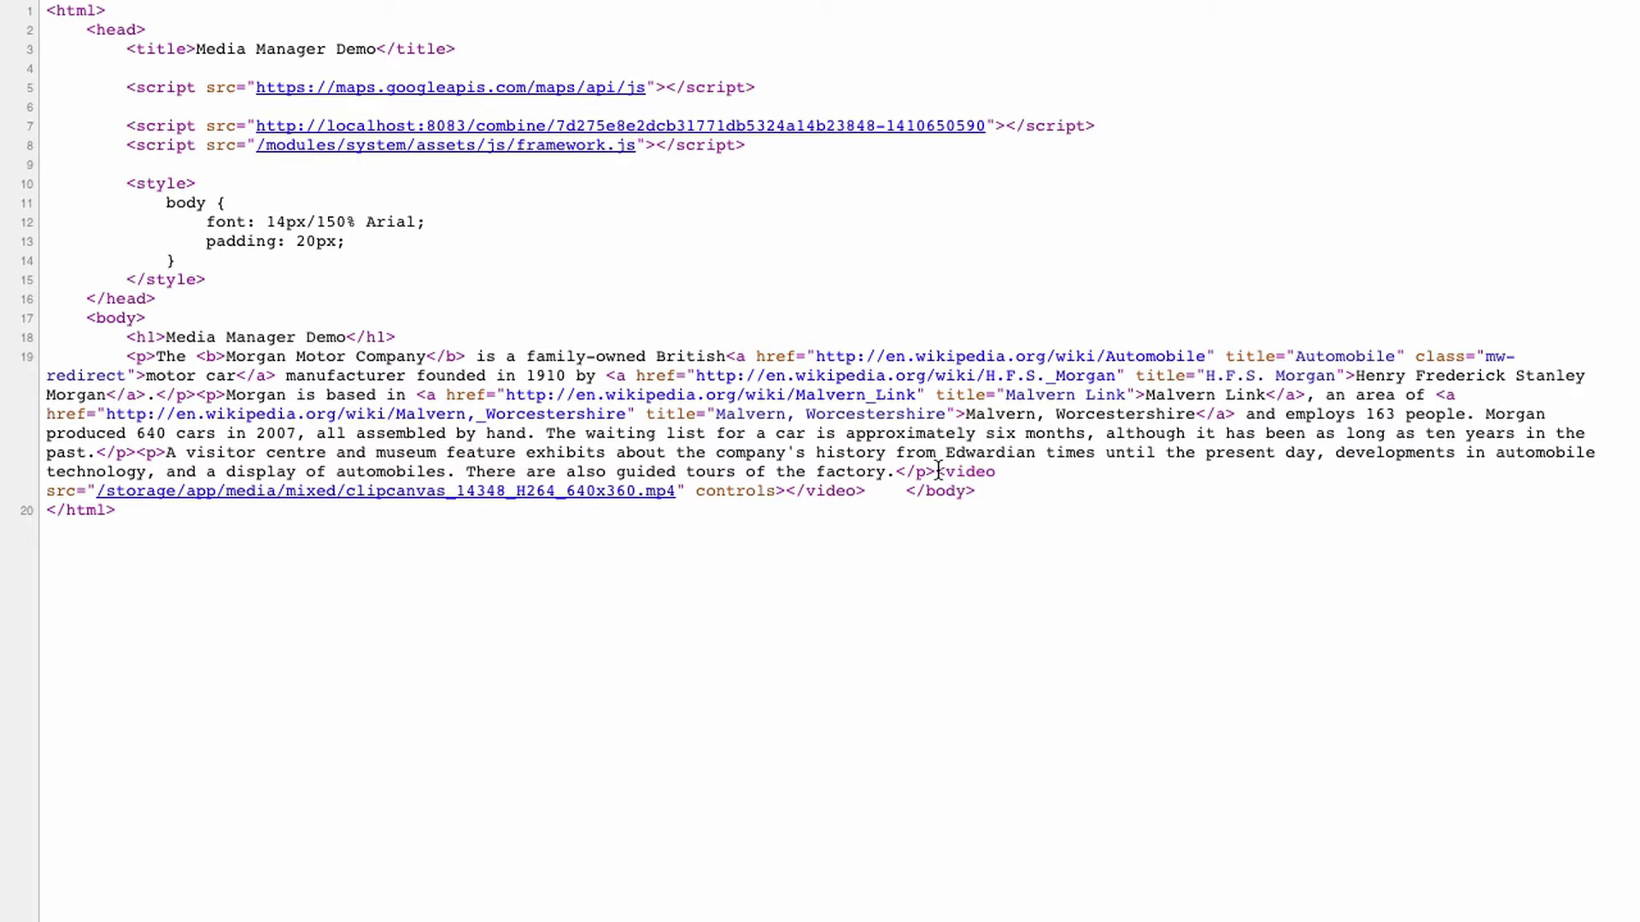
drag(935, 471, 868, 492)
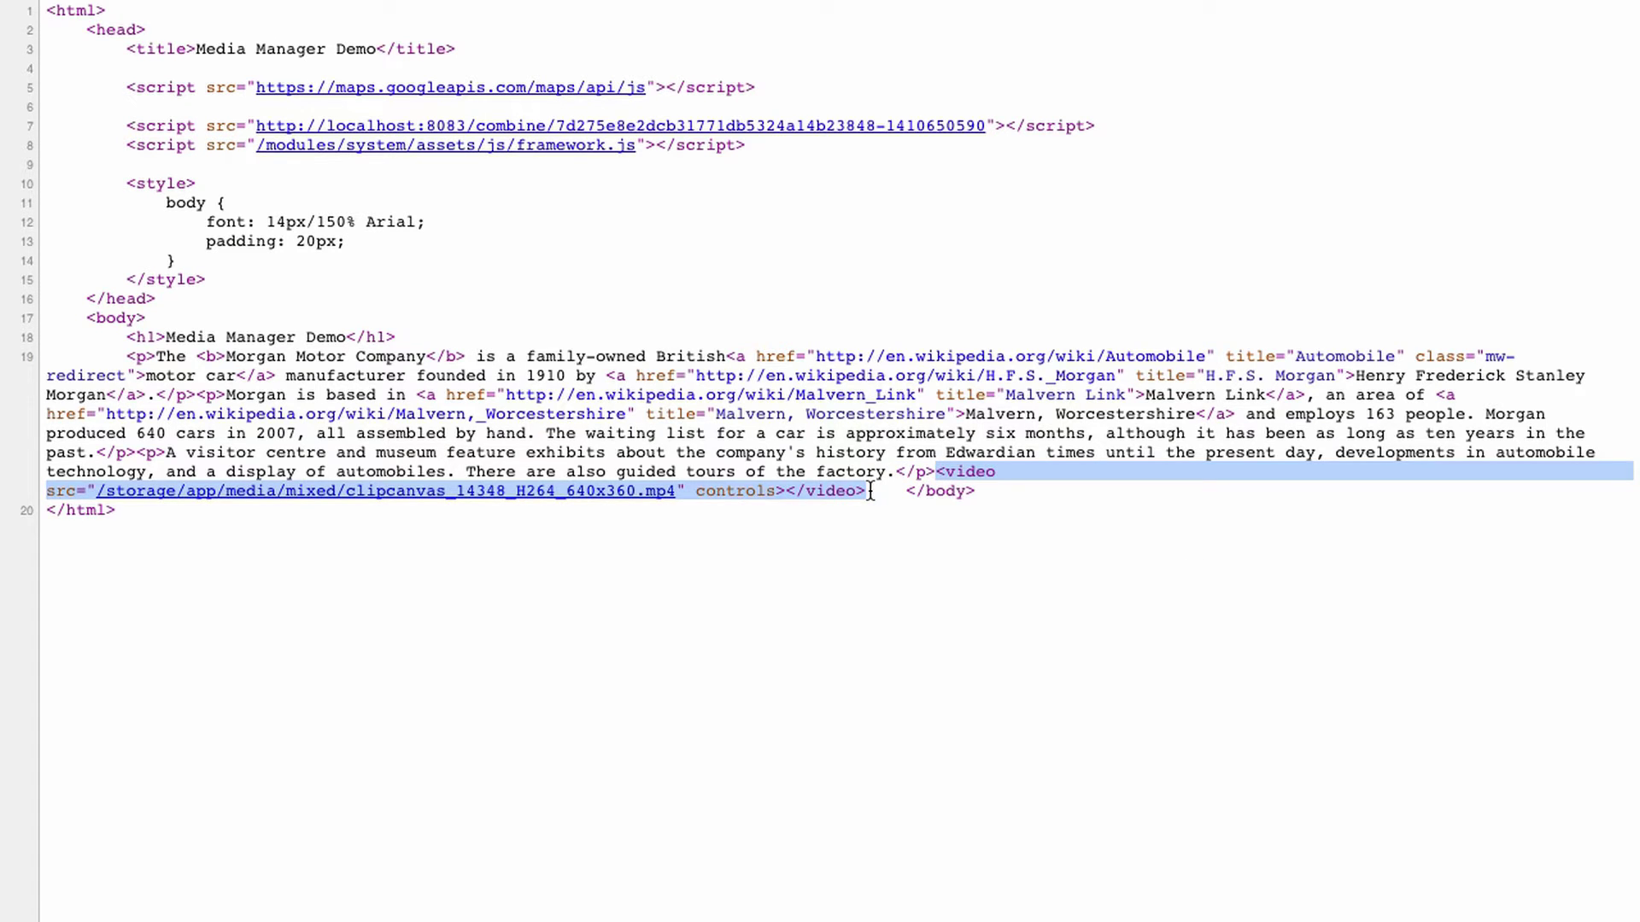
key(super+w)
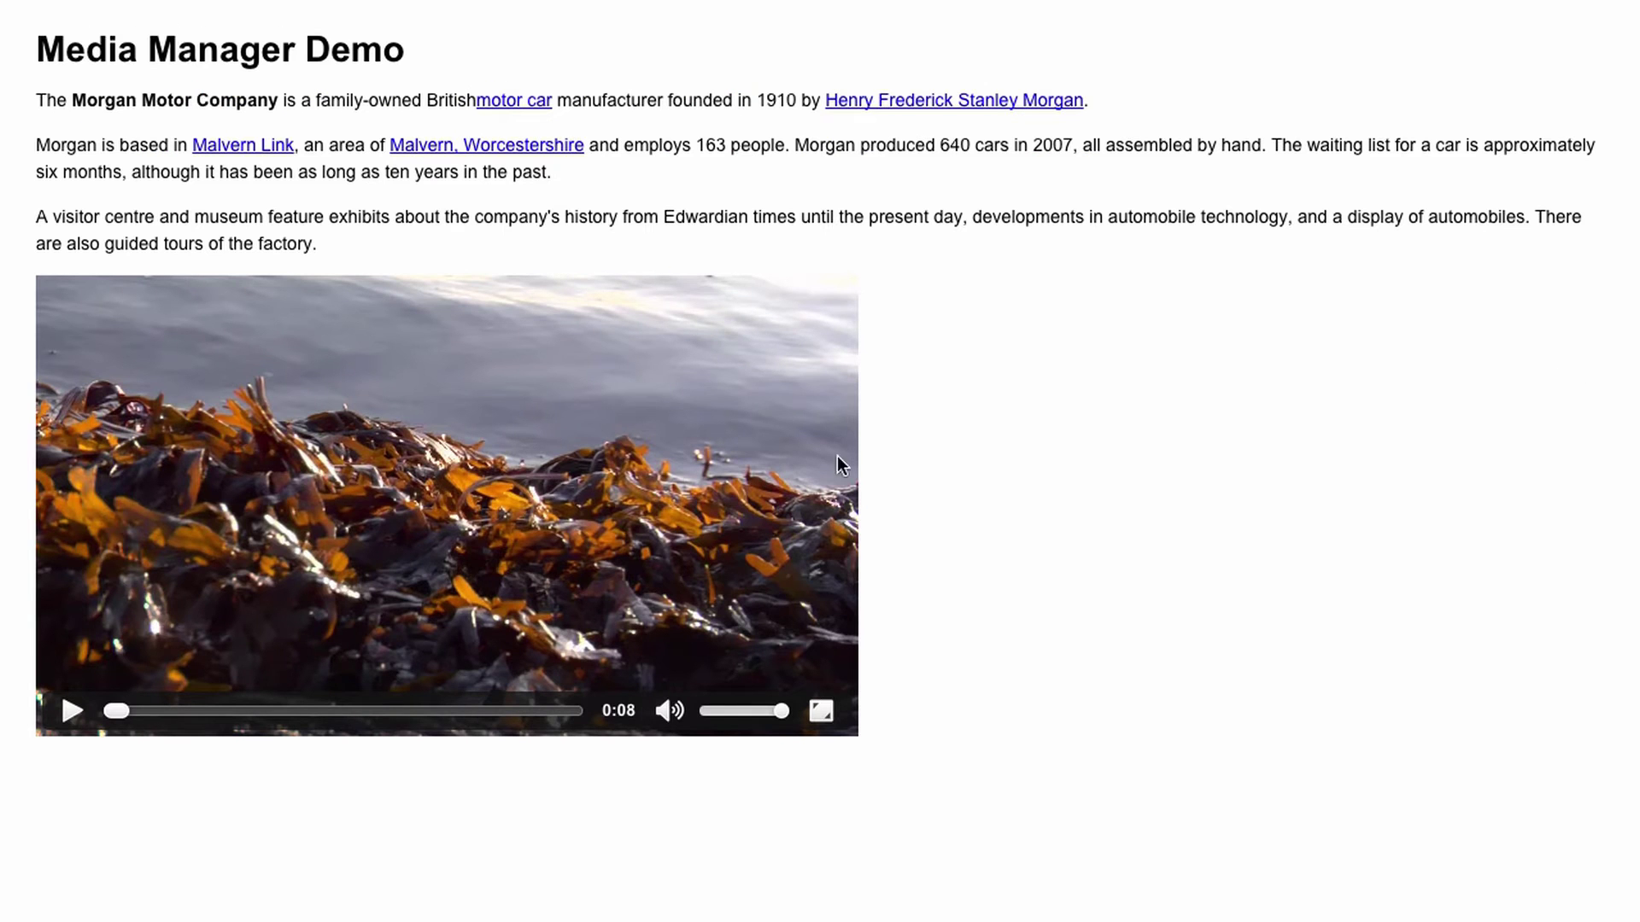
key(super+w)
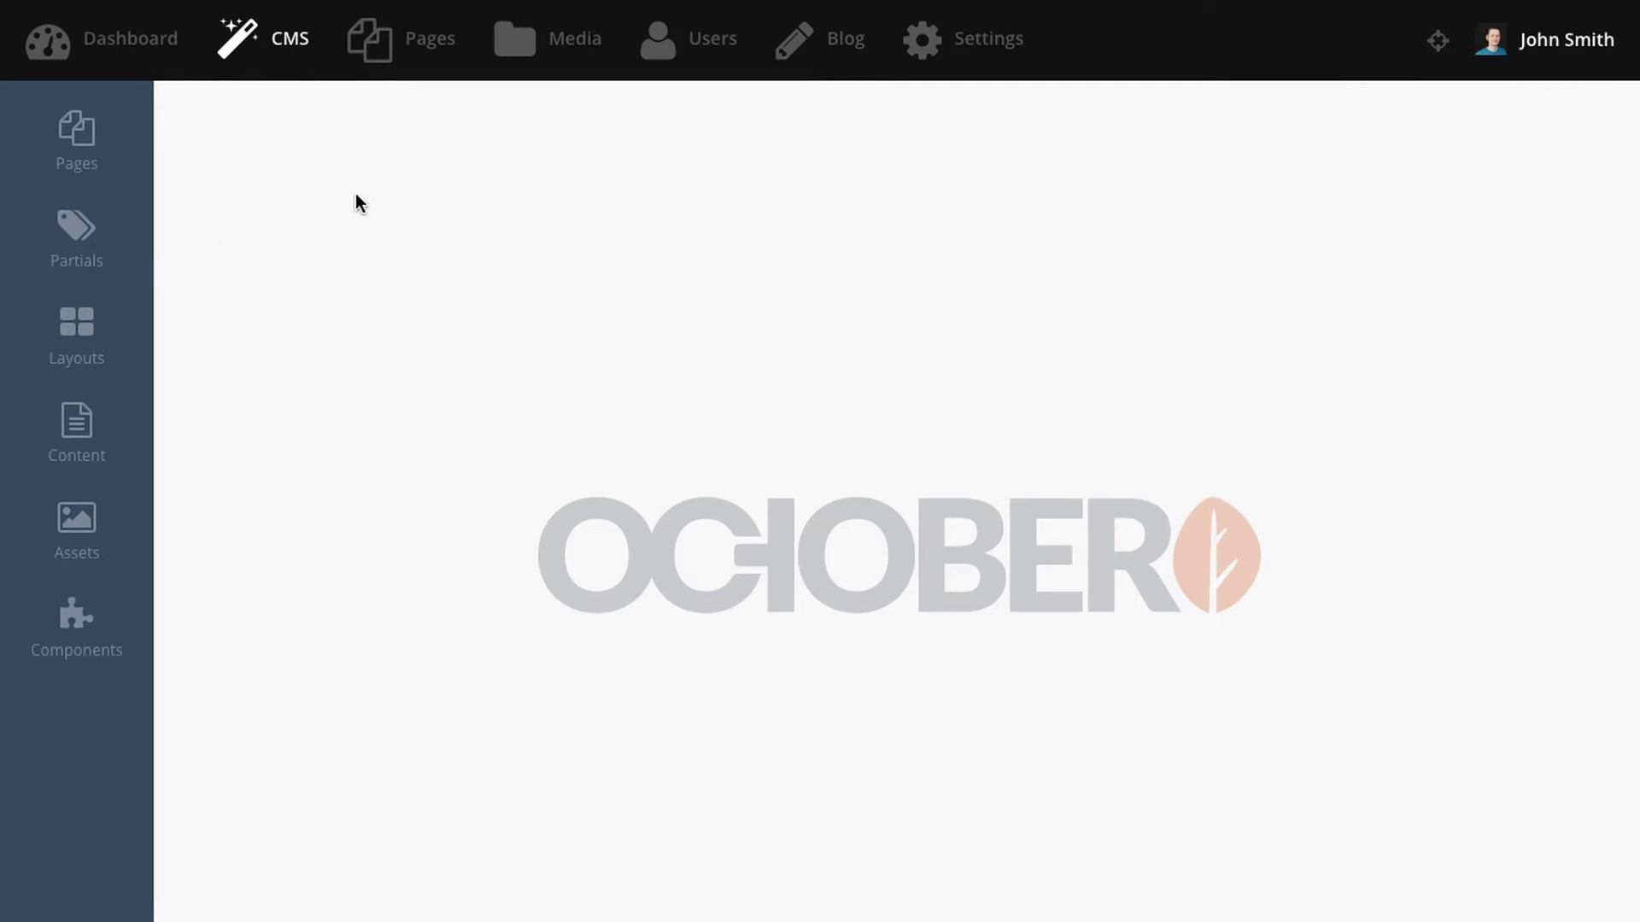
- Create a partial named oc-video-player and paste the copied video tag into its markup
click(81, 244)
click(242, 130)
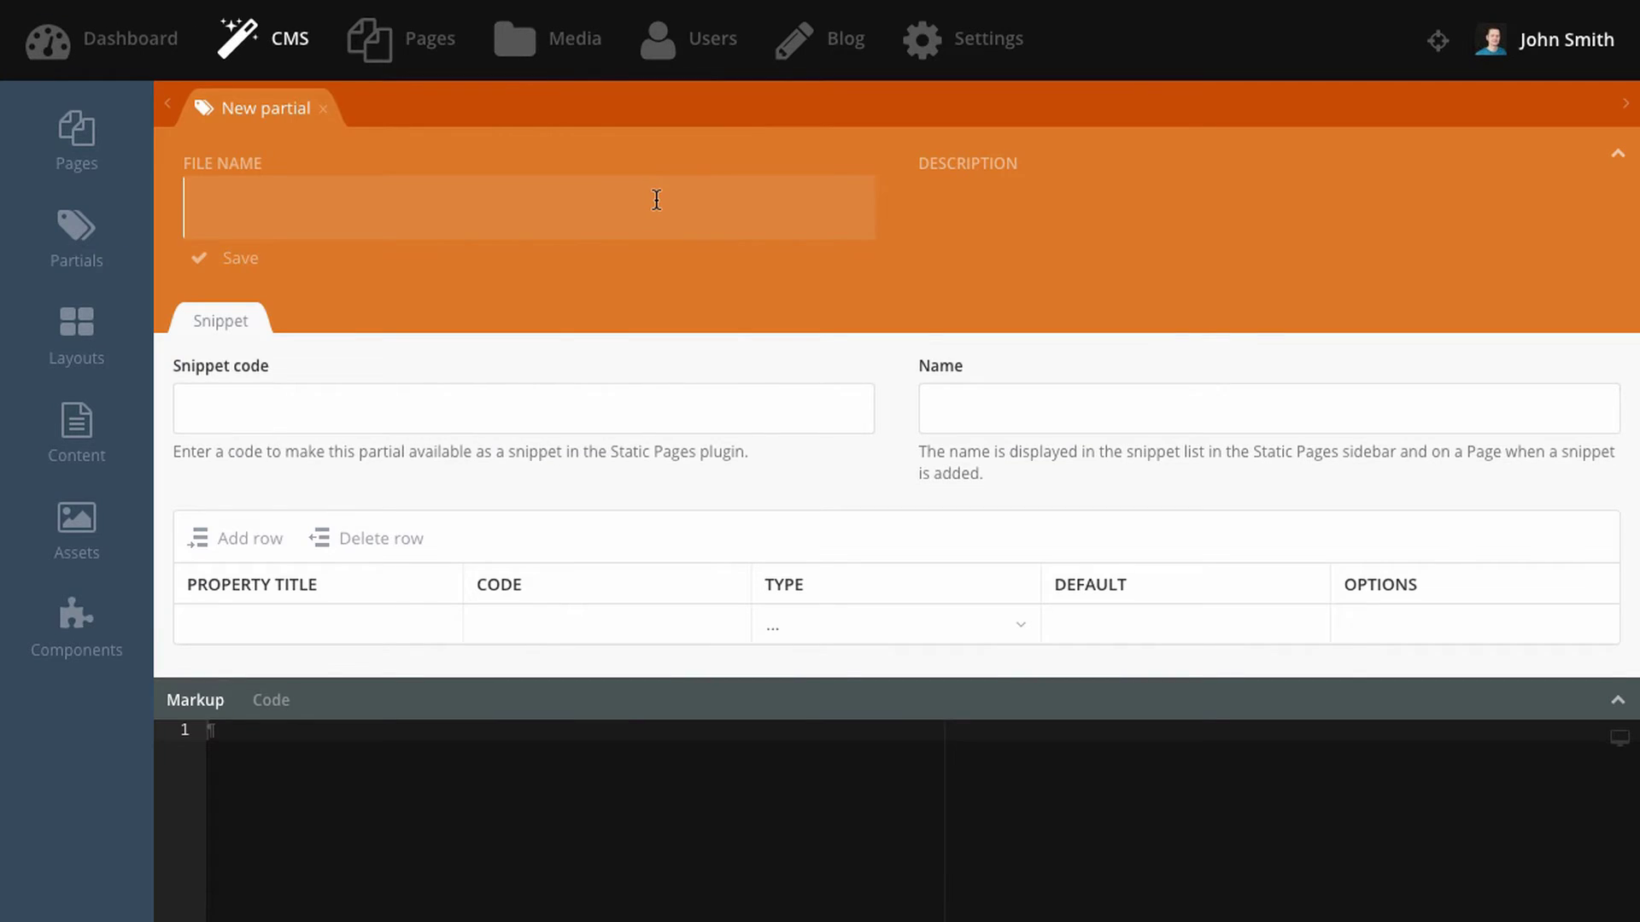
text(oc-)
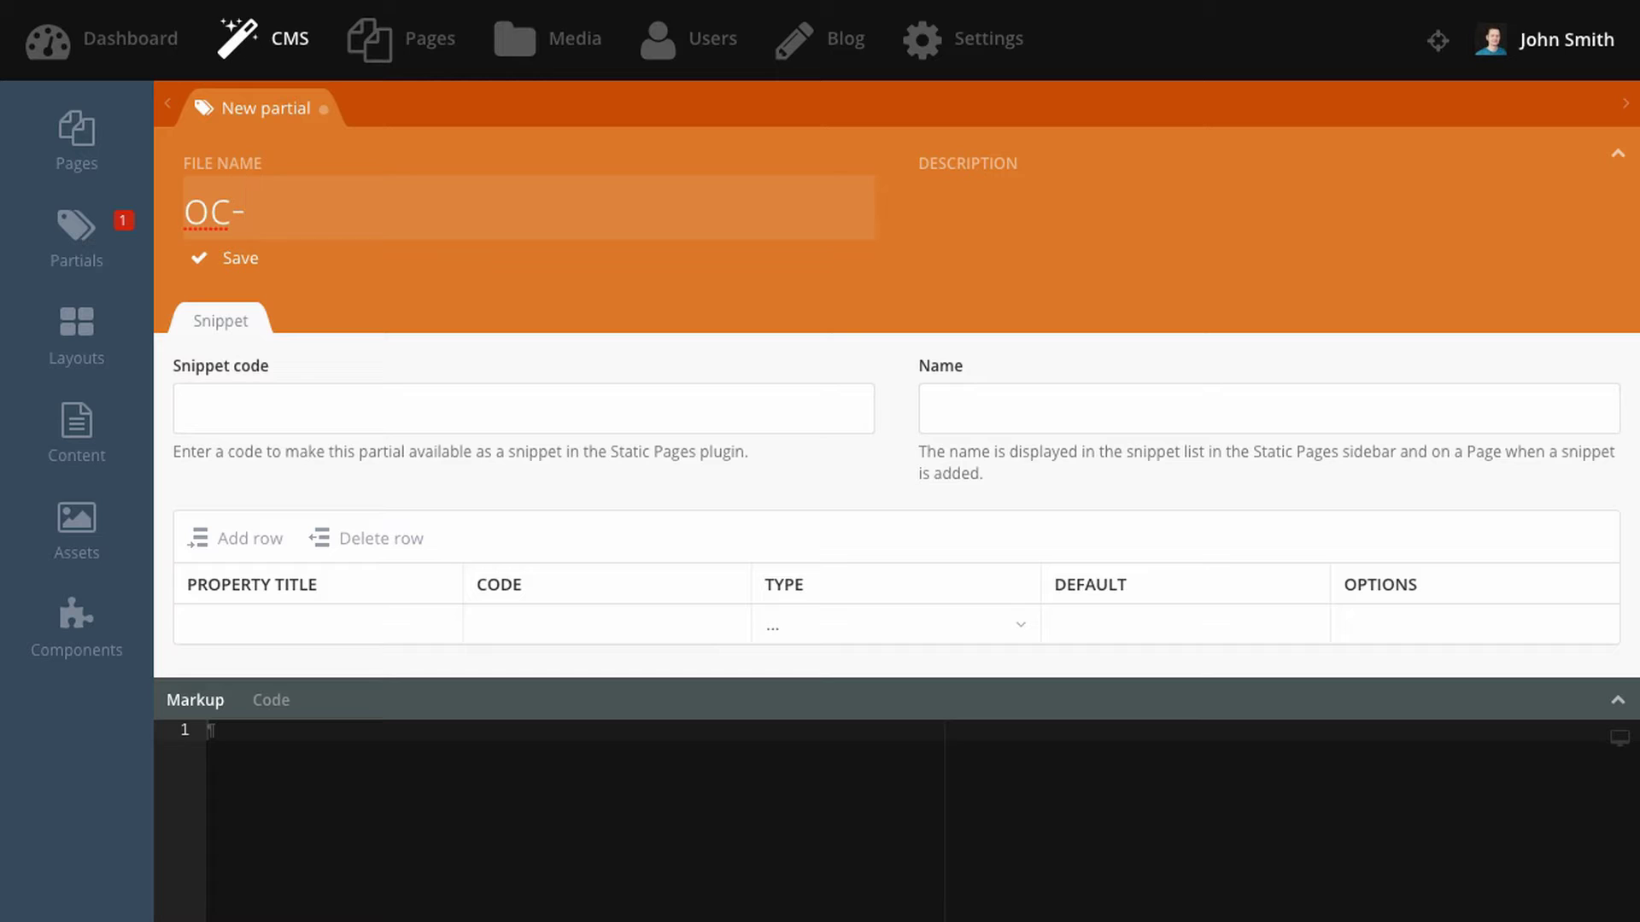
text(video-player)
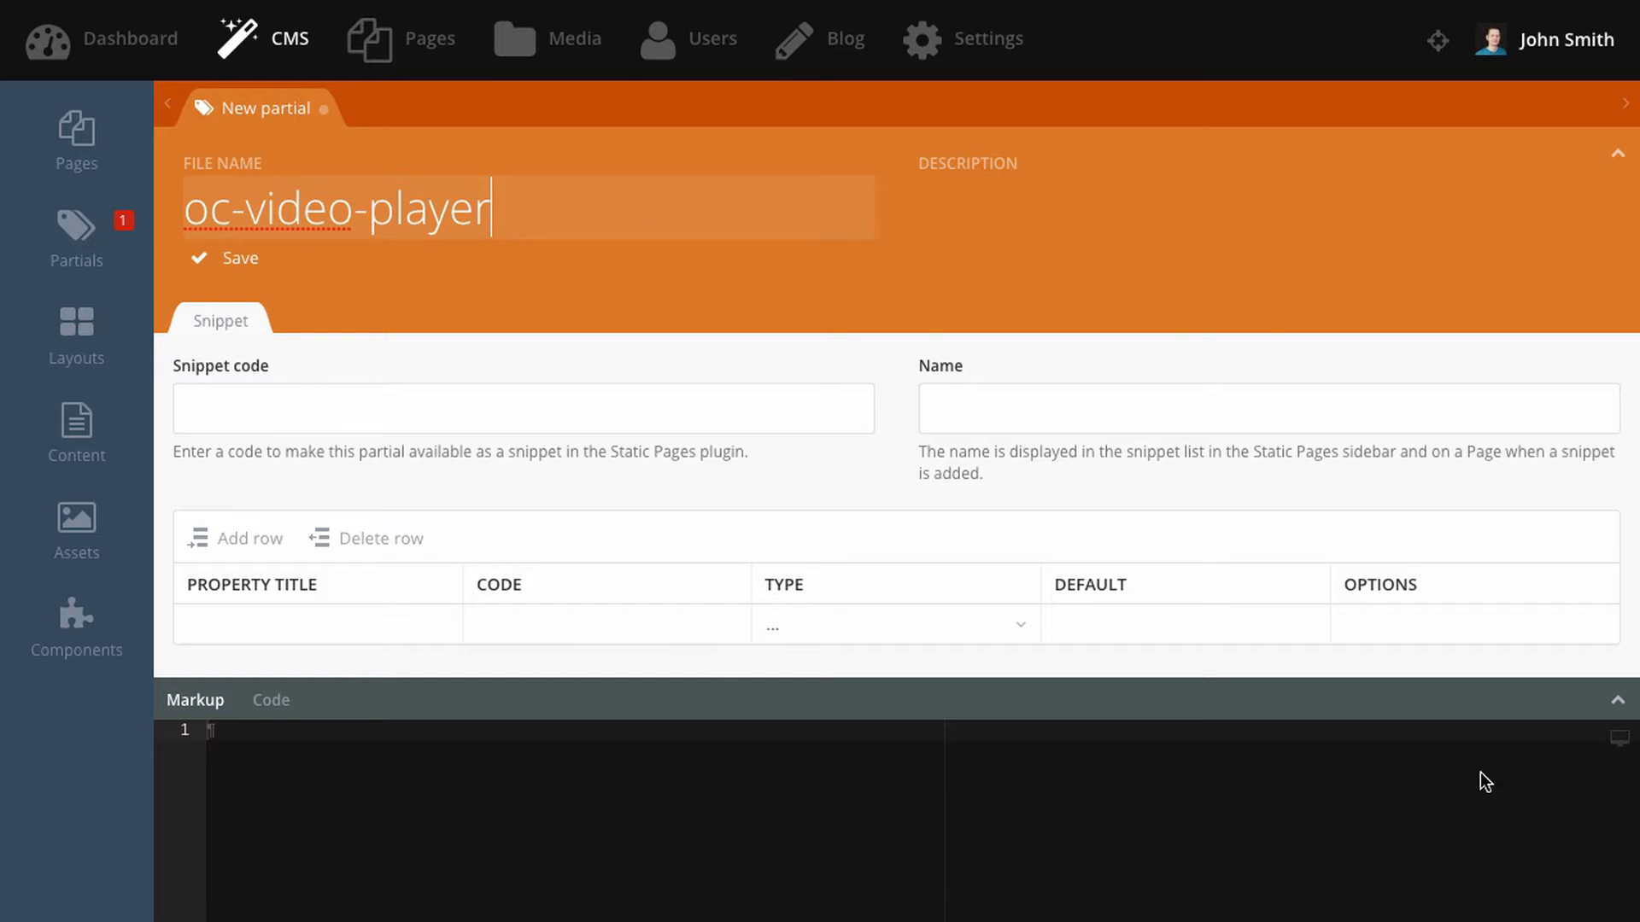
click(1617, 700)
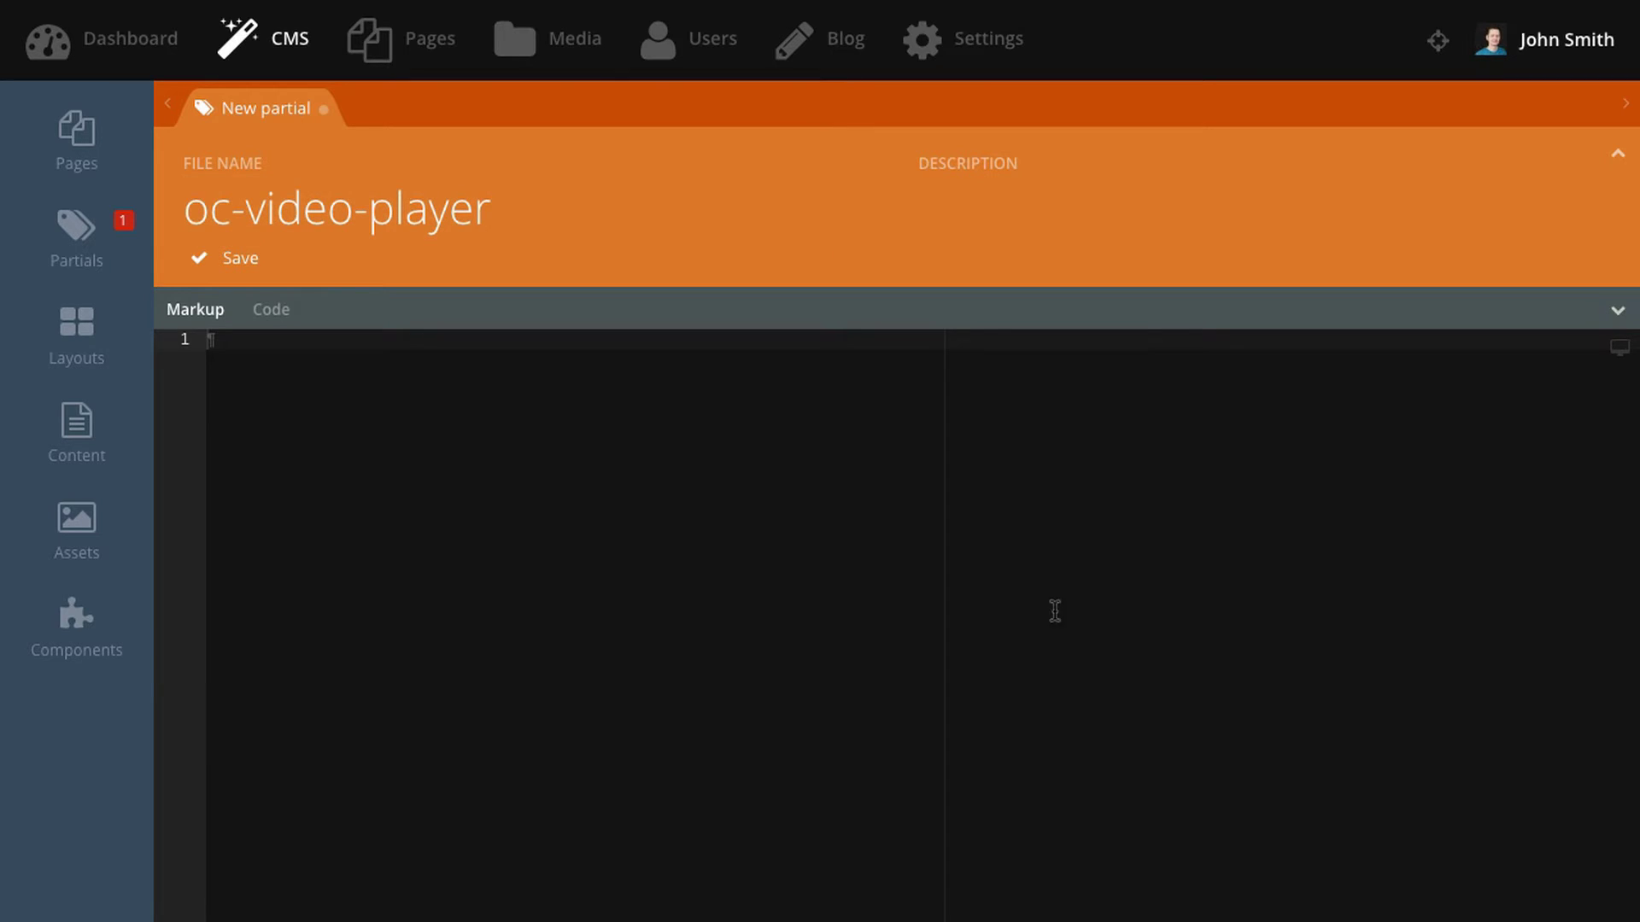
click(1001, 598)
text(<video src="/storage/app/media/mixed/clipcanvas_14348_H264_640x360.mp4" controls></video>)
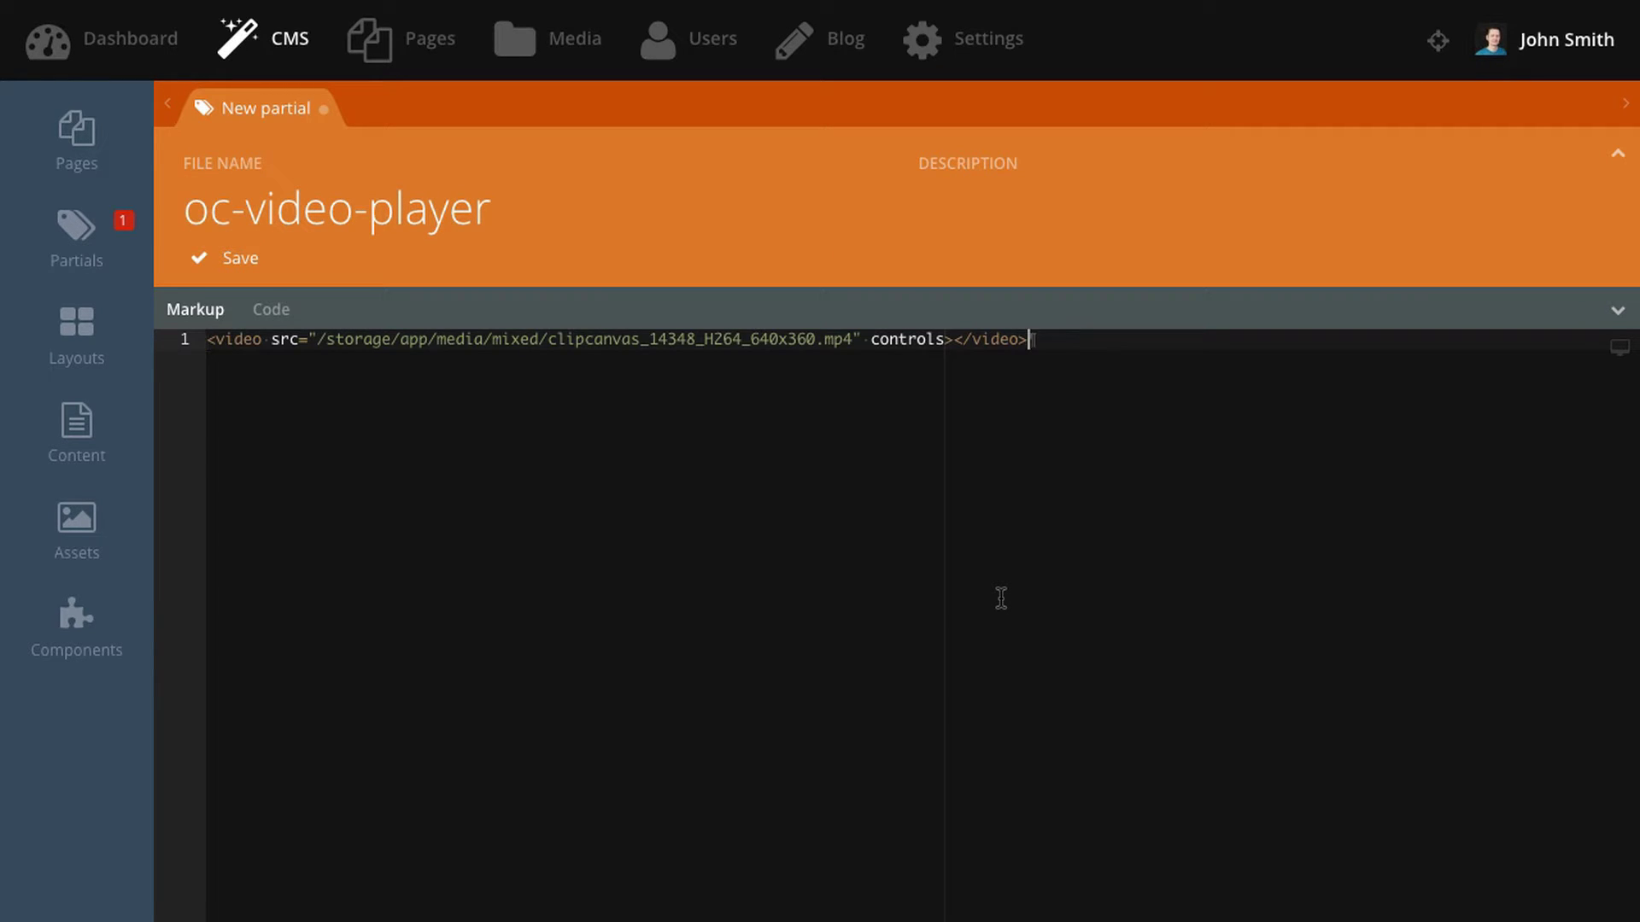
- Move the closing video tag to its own line and replace the hard-coded path with {{ src }}
key(Left)
key(Left)
key(Left)
key(Left)
key(Left)
key(Left)
key(Left)
key(Left)
key(Left)
key(Return)
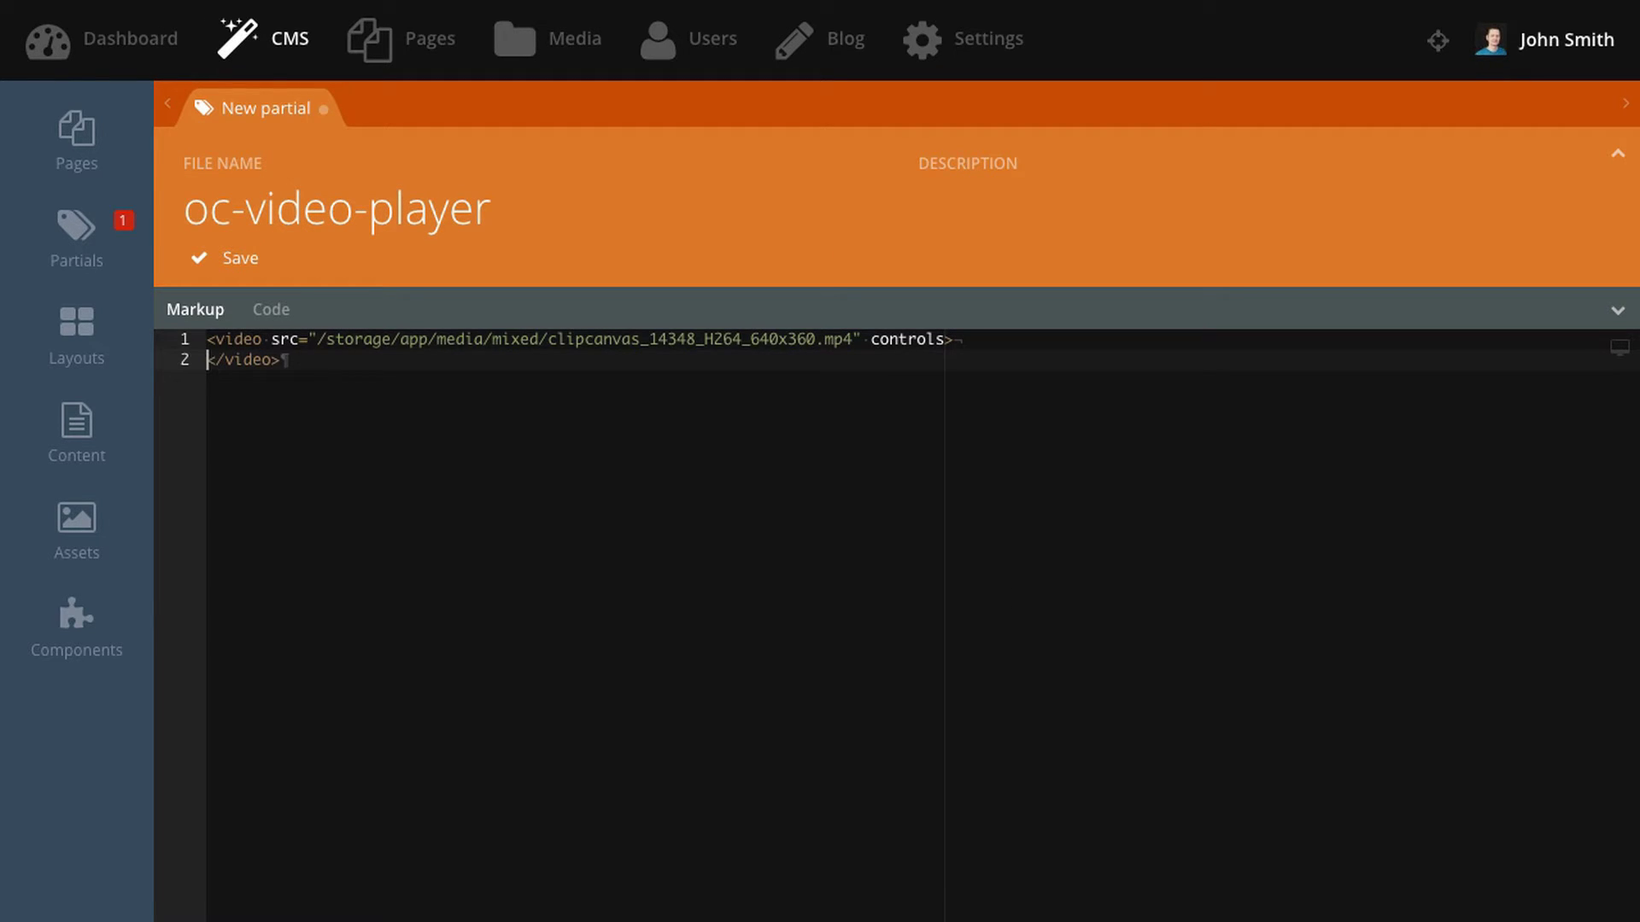
drag(317, 340, 858, 340)
key(BackSpace)
text({{})
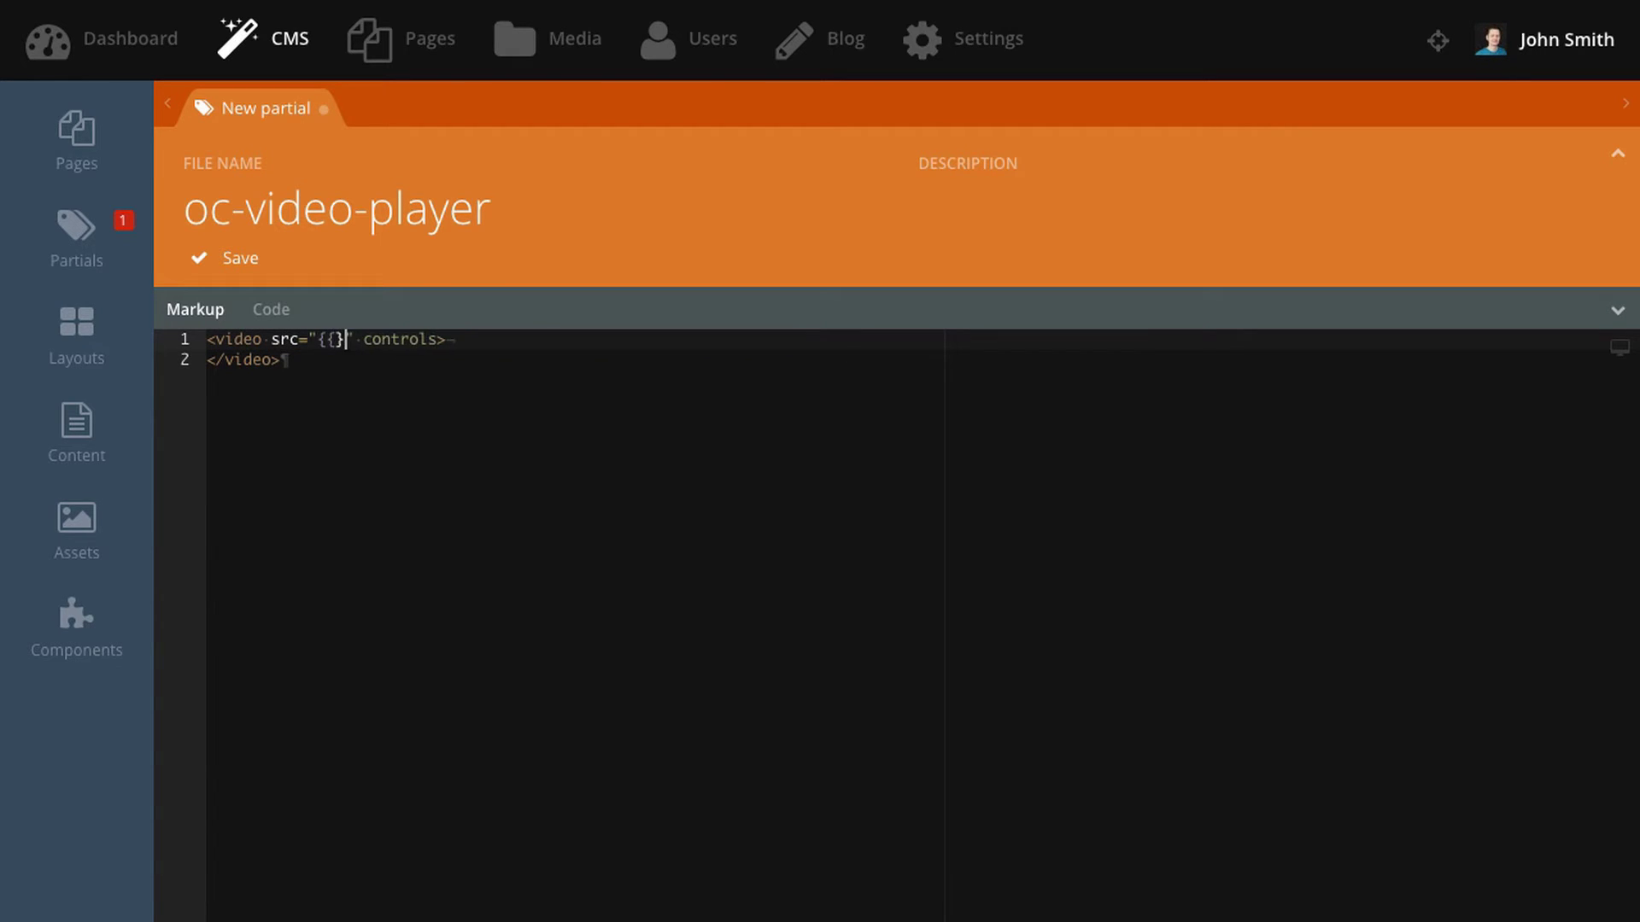
text(})
key(Left)
key(Left)
text(src)
click(401, 340)
click(410, 340)
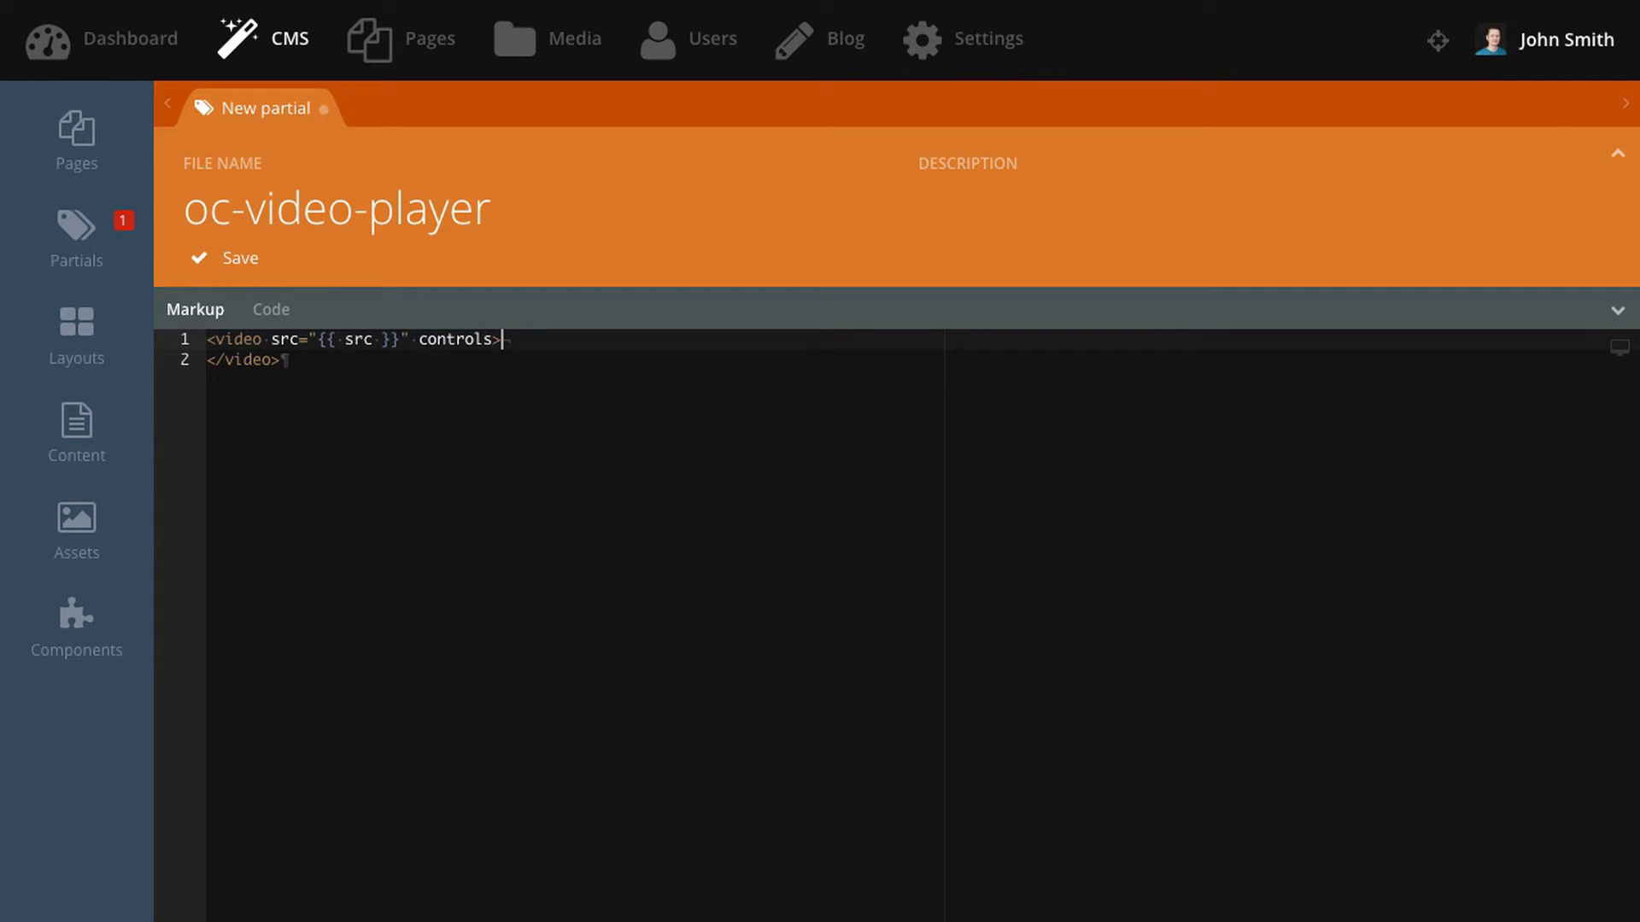
- Add a poster attribute pointing to "assets/images/video-poster.png"|theme
text(poster="{{})
key(Left)
key(Left)
text("assets/images/pos)
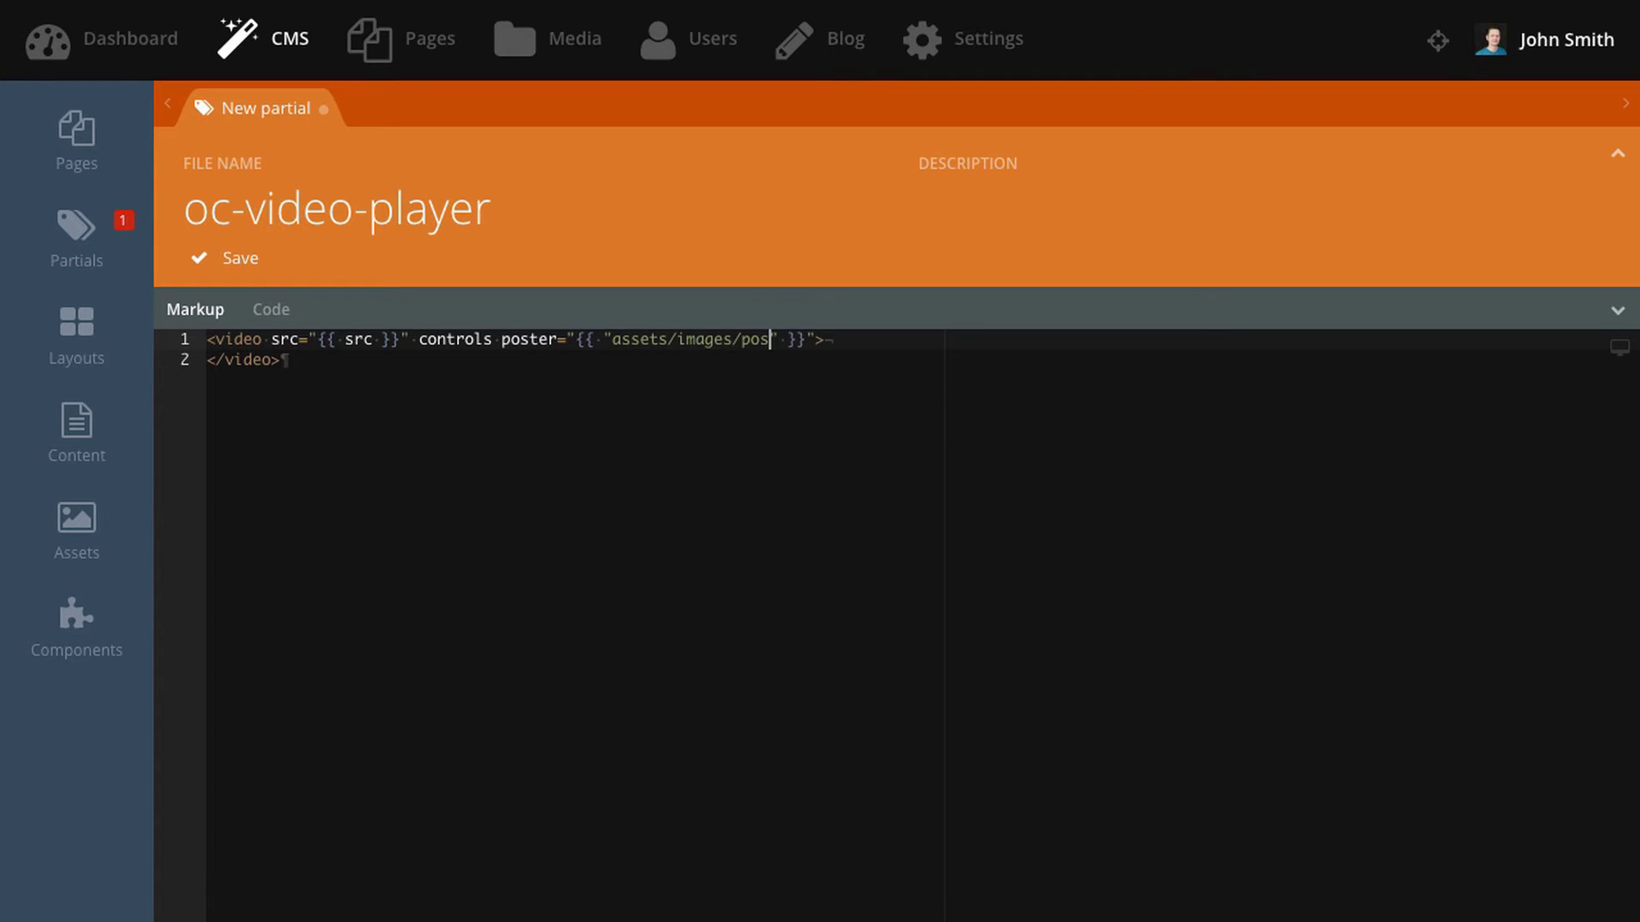
key(BackSpace)
key(BackSpace)
key(BackSpace)
text(video-poster.png"|t)
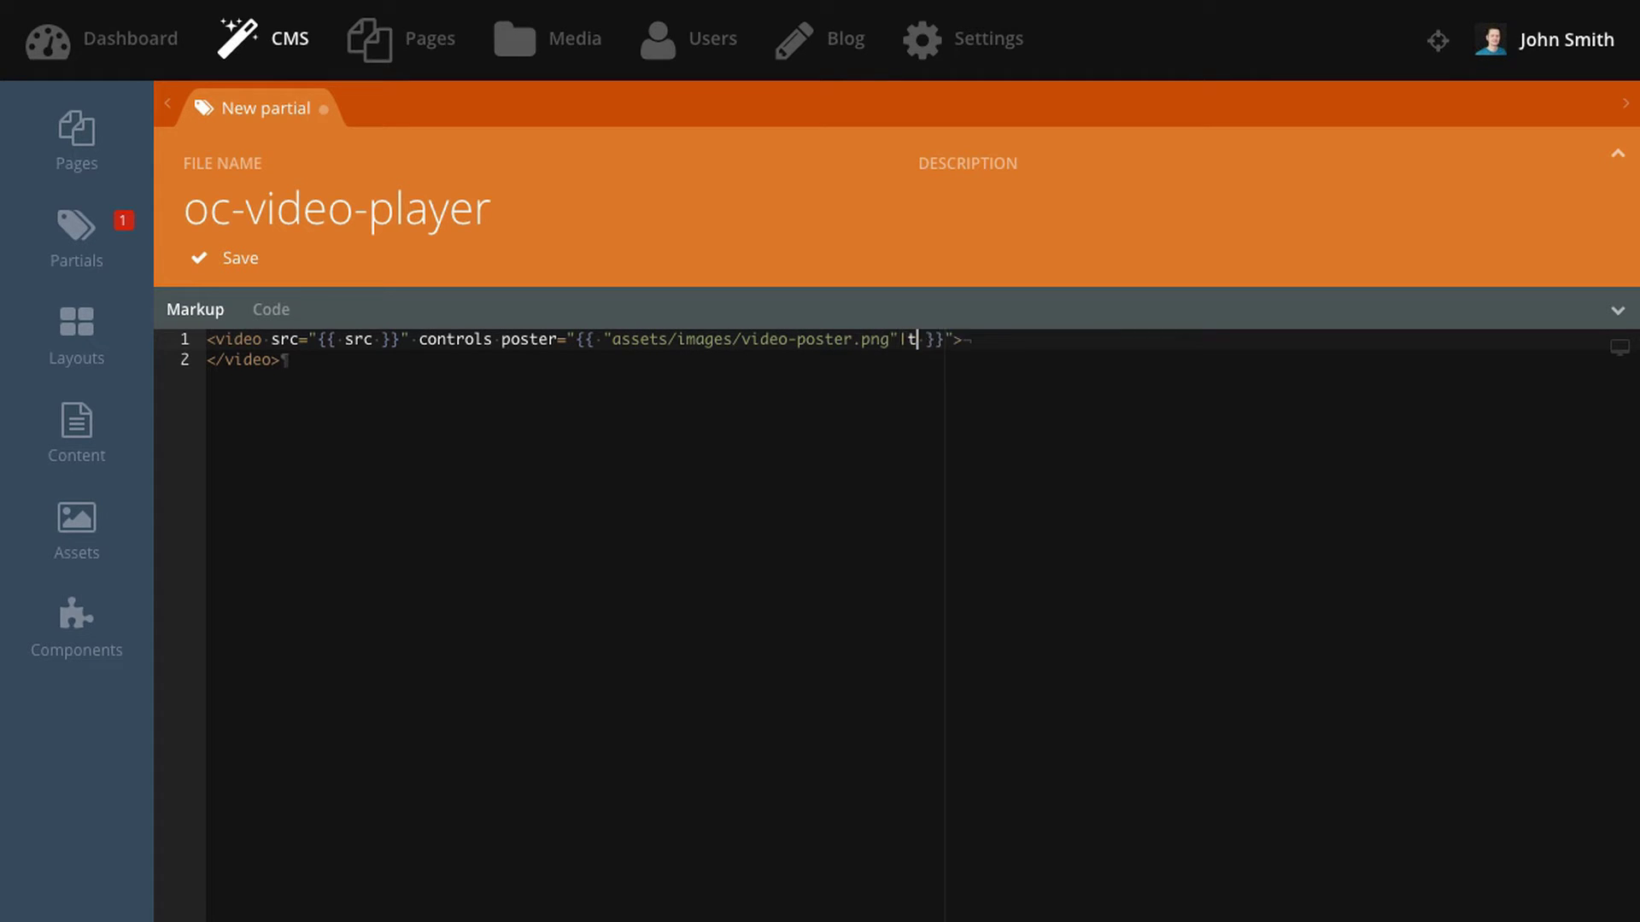
text(heme)
- Save the oc-video-player partial and check the video tag's poster URL in the page source
click(237, 259)
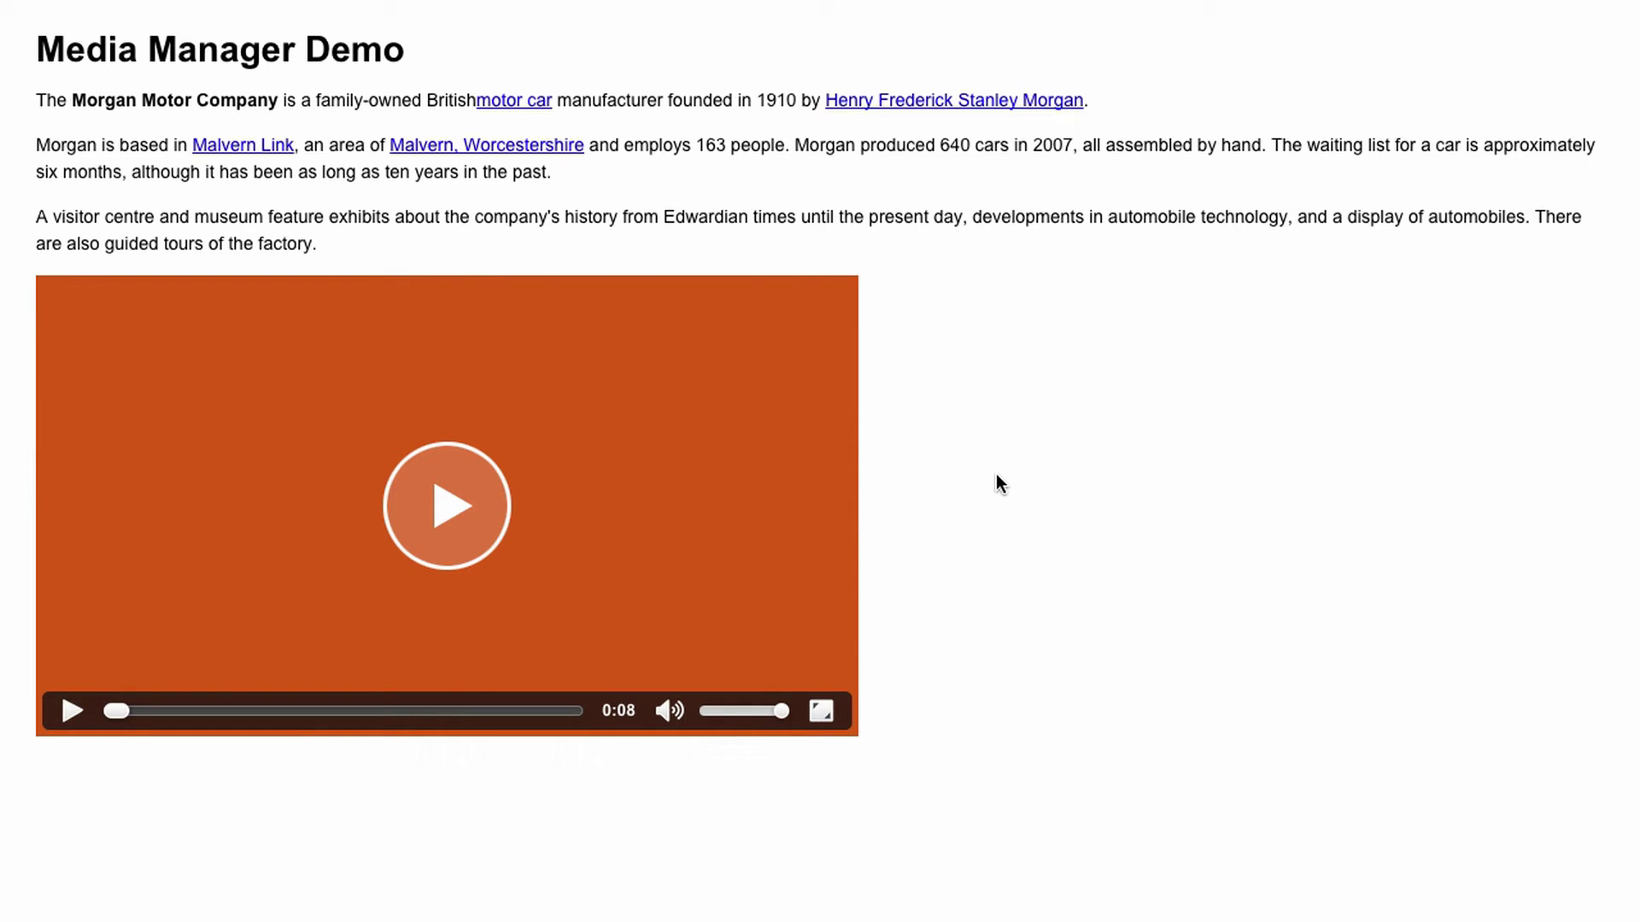
right_click(996, 476)
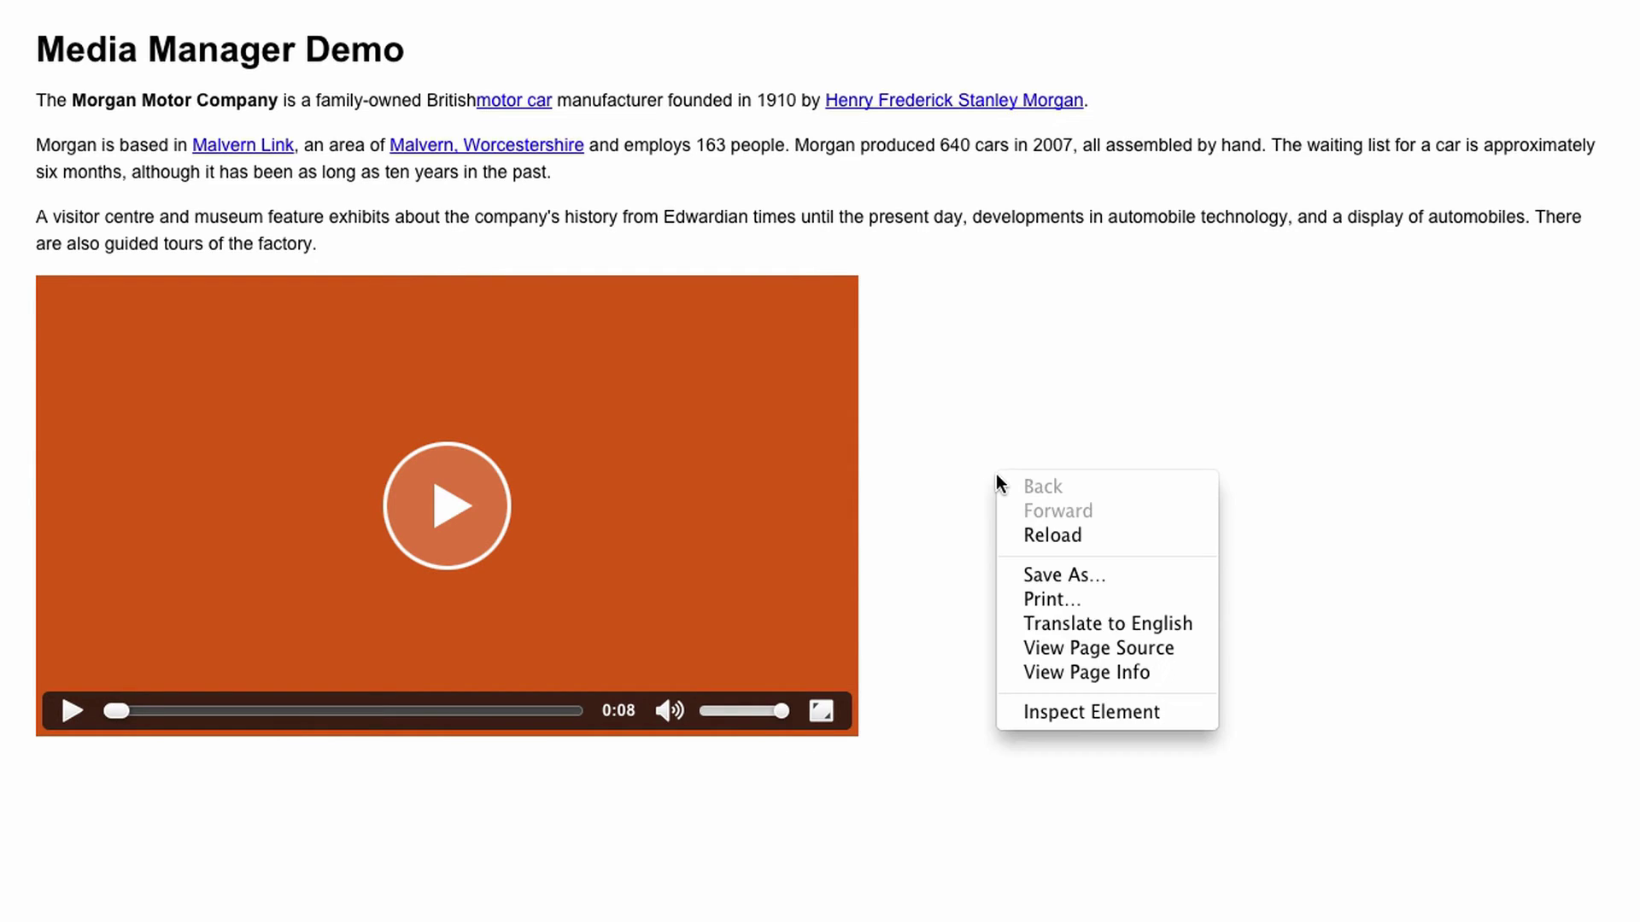
click(1059, 649)
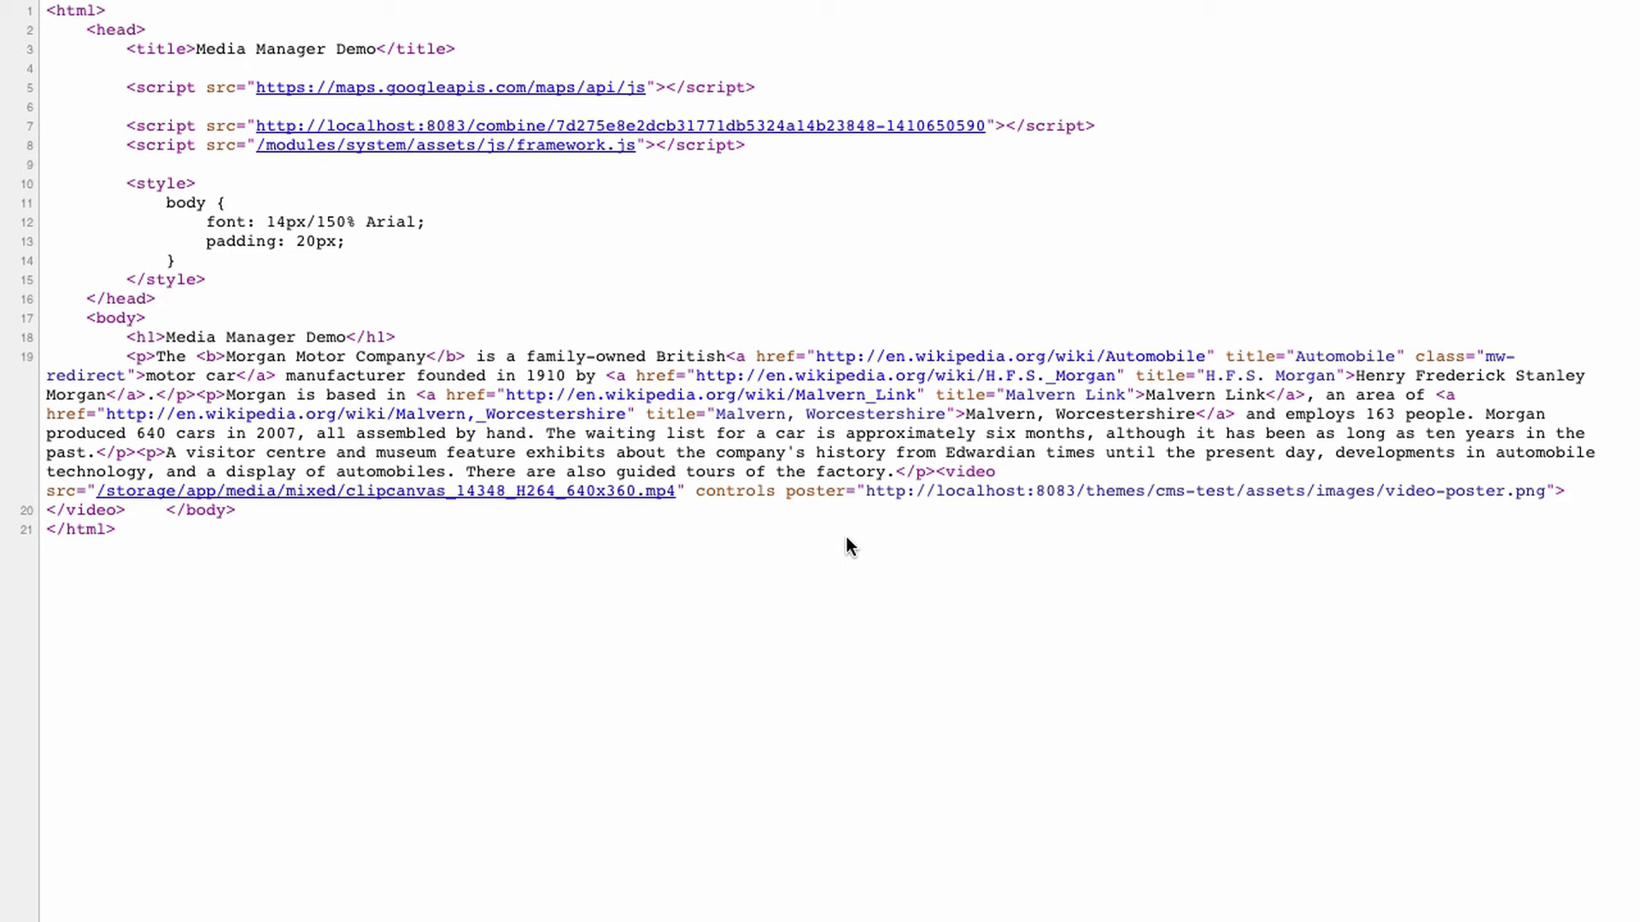
drag(937, 472, 126, 510)
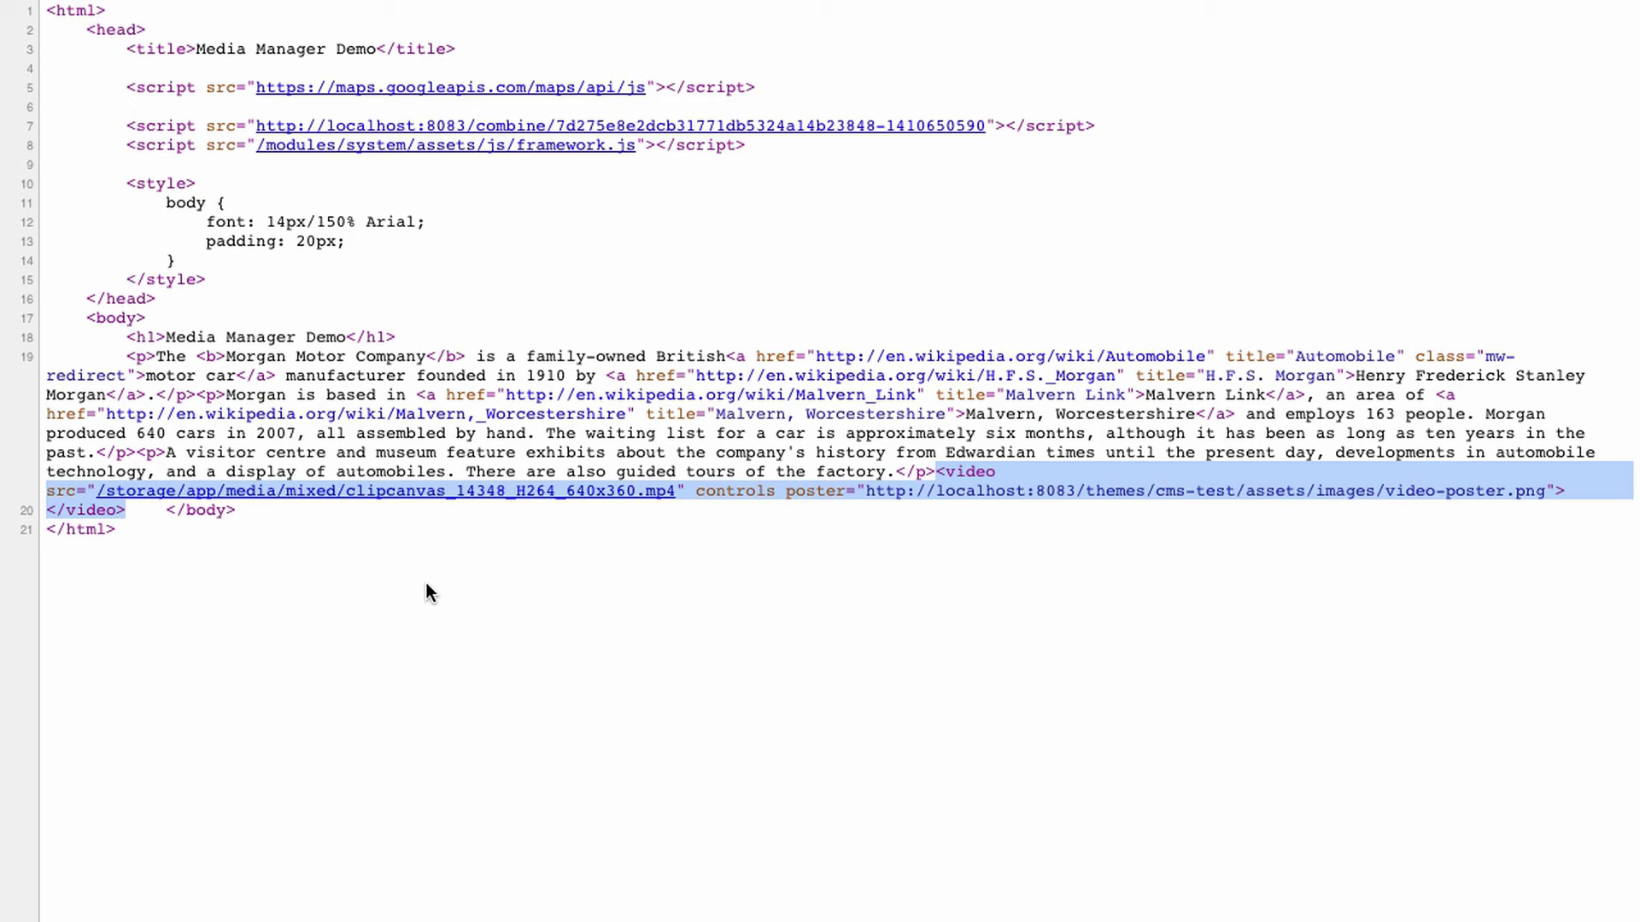